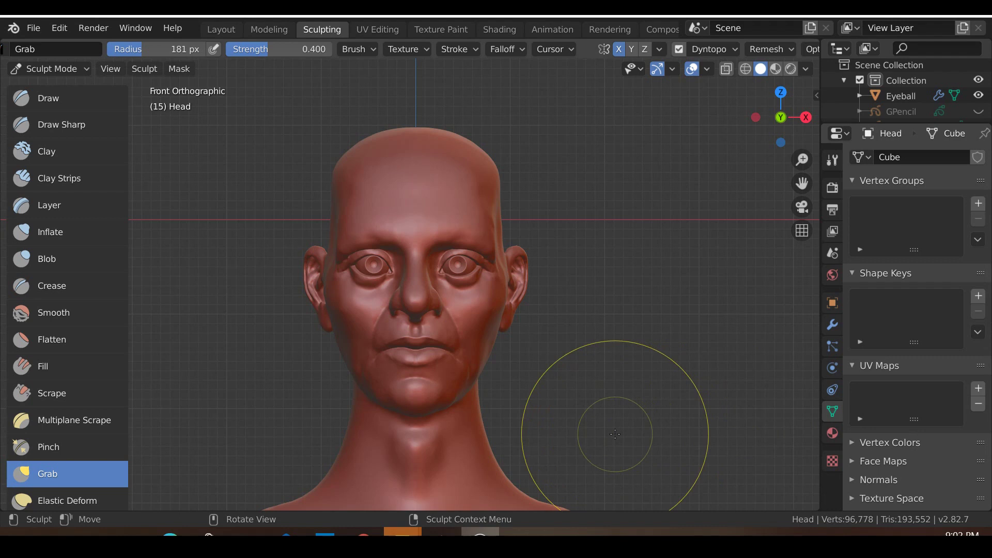
# - Examine the head, neck and shoulders of the bust from the front and the side at different zoom levels
pyautogui.moveTo(553, 365)
pyautogui.mouseDown(button='middle')
pyautogui.moveTo(496, 382)
pyautogui.moveTo(573, 391)
pyautogui.moveTo(435, 394)
pyautogui.moveTo(536, 399)
pyautogui.mouseUp(button='middle')
pyautogui.press('KP_1')
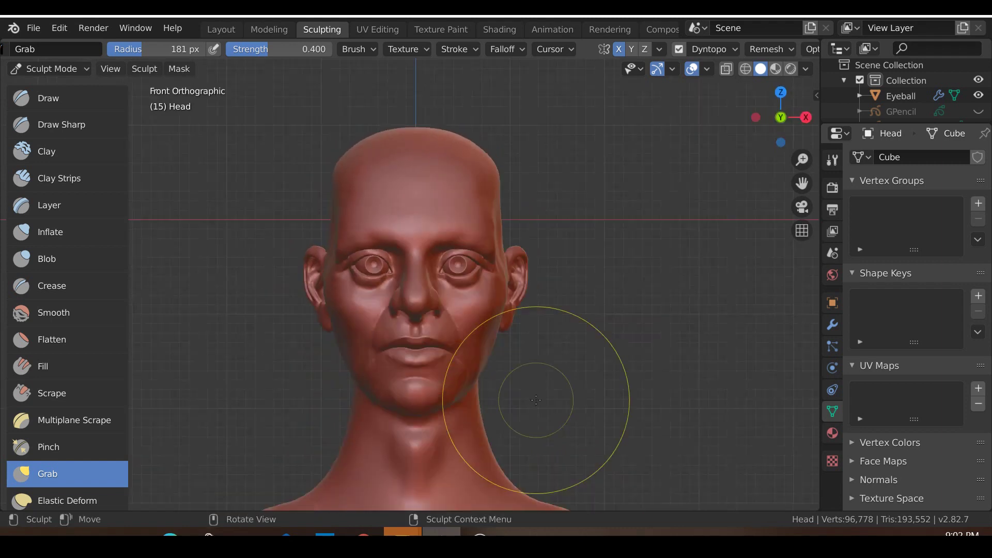
pyautogui.scroll(6, 536, 400)
pyautogui.scroll(2, 453, 133)
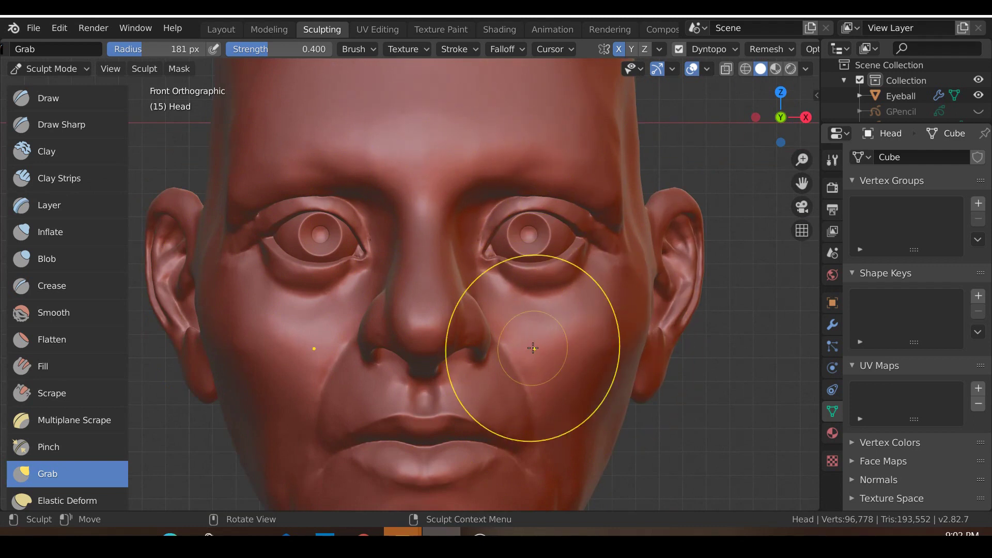
pyautogui.scroll(-8, 533, 348)
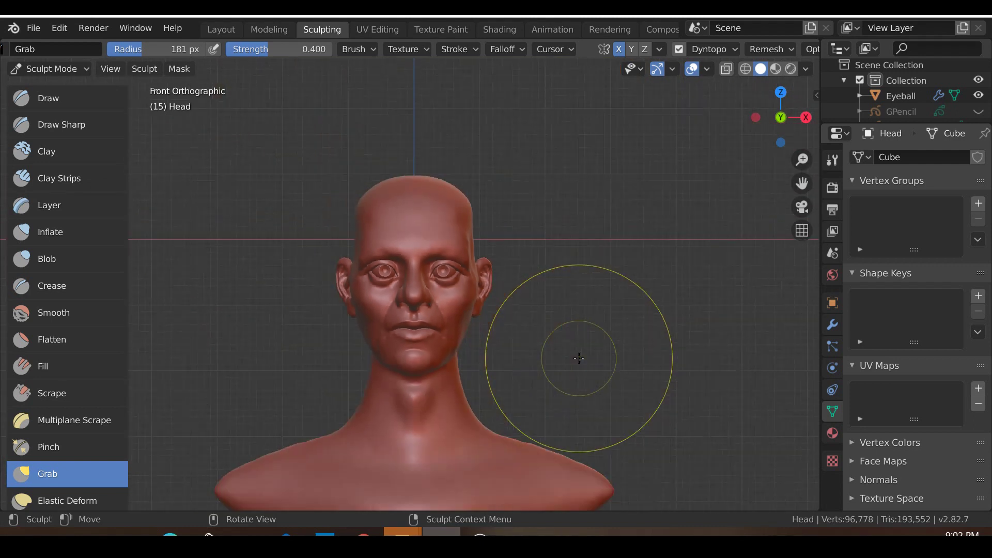
pyautogui.moveTo(535, 416); pyautogui.dragTo(547, 403, button='middle')
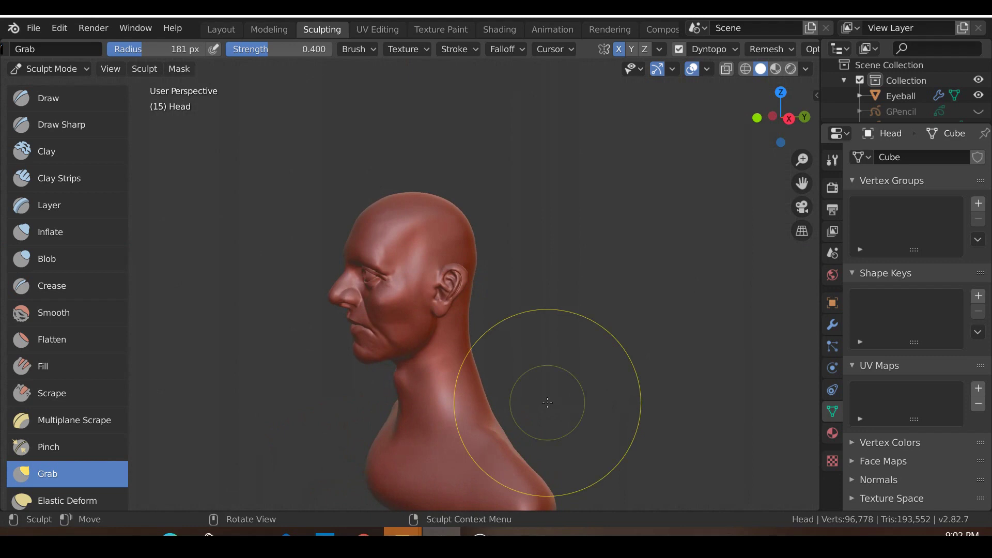
pyautogui.press('KP_1')
pyautogui.scroll(5, 517, 286)
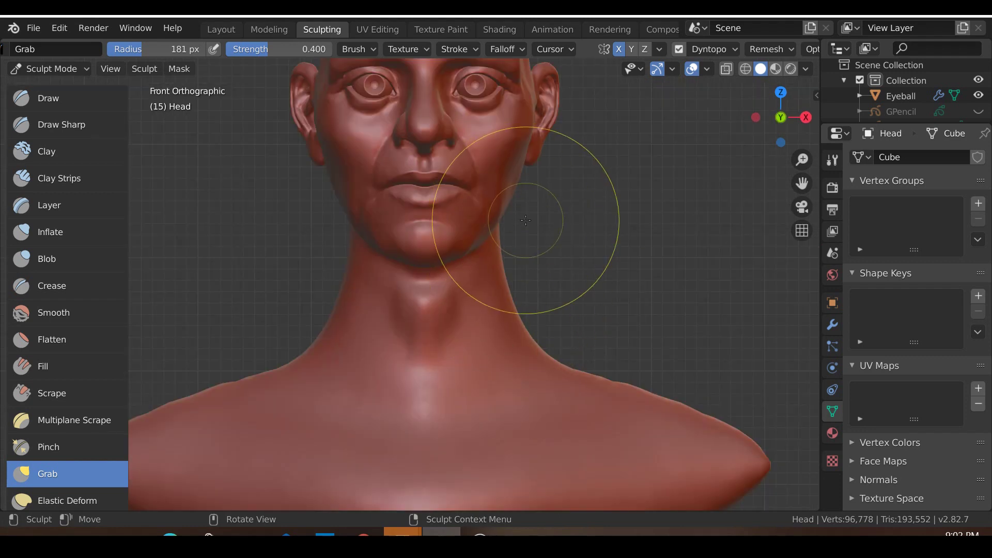
pyautogui.moveTo(539, 369)
pyautogui.mouseDown(button='middle')
pyautogui.moveTo(309, 379)
pyautogui.moveTo(509, 365)
pyautogui.mouseUp(button='middle')
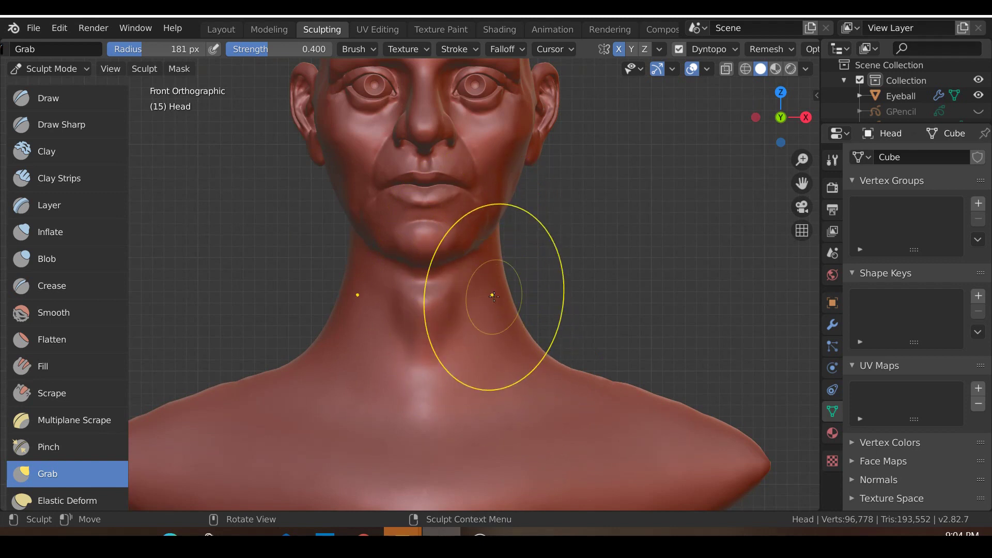
# - Switch to the Snake Hook brush with the bust in right orthographic view
pyautogui.press('KP_3')
pyautogui.scroll(-2, 497, 290)
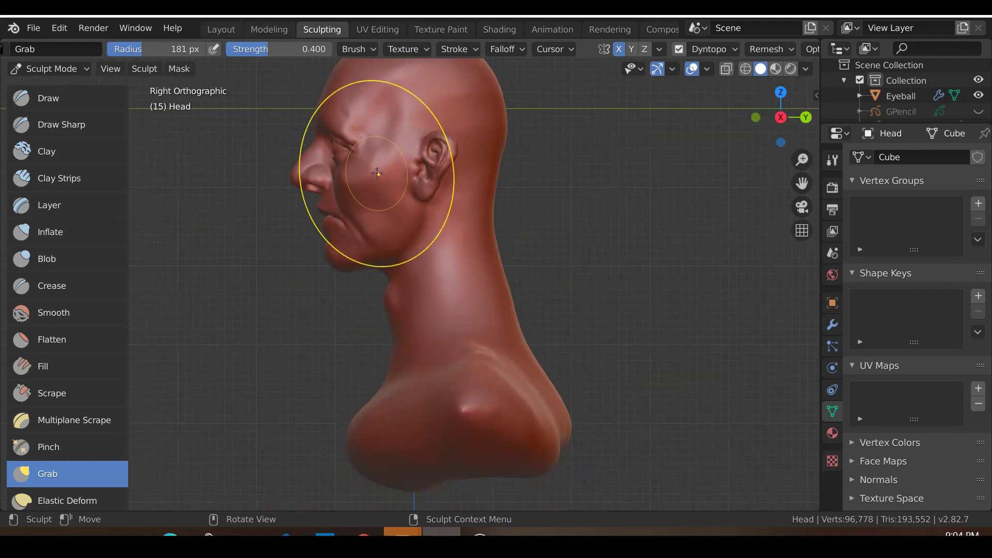
pyautogui.scroll(-5, 60, 398)
pyautogui.click(48, 410)
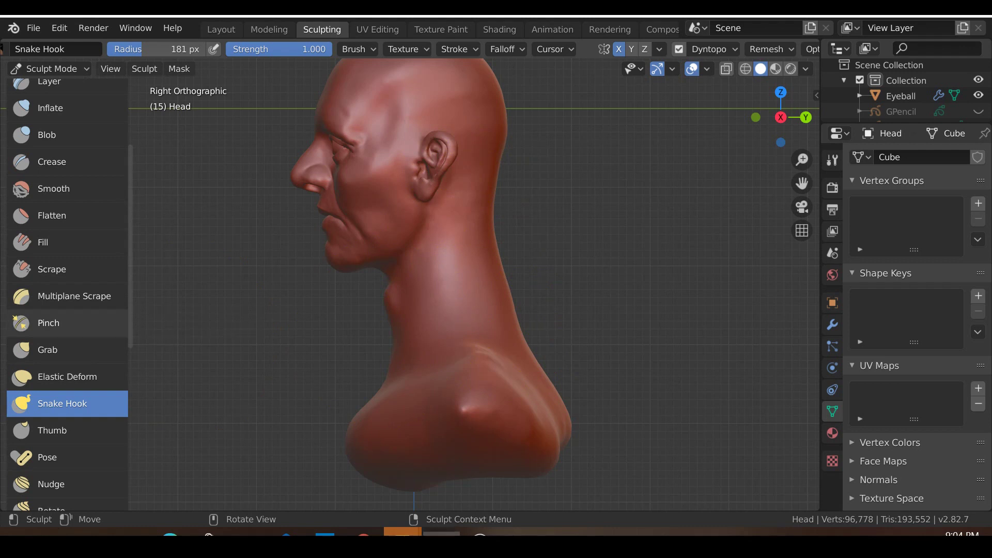
# - Examine the width of the neck and its transition into the shoulders from the front, both close up and from farther away
pyautogui.press('KP_1')
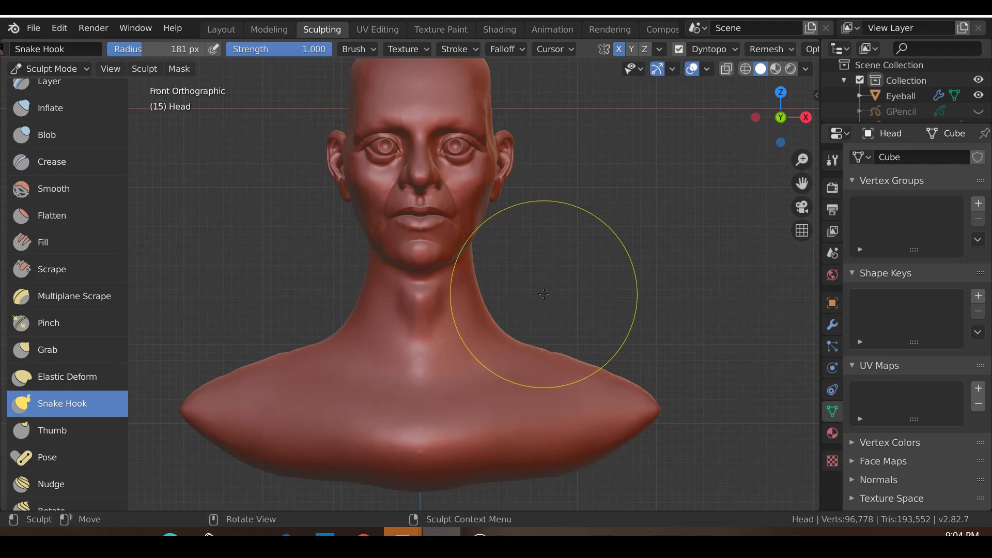
pyautogui.scroll(5, 543, 294)
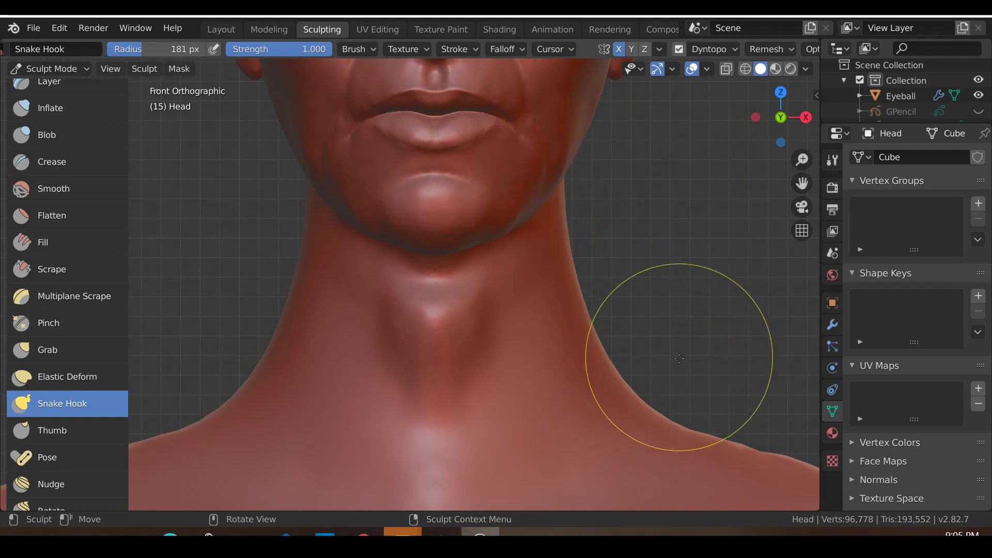
pyautogui.scroll(-1, 676, 282)
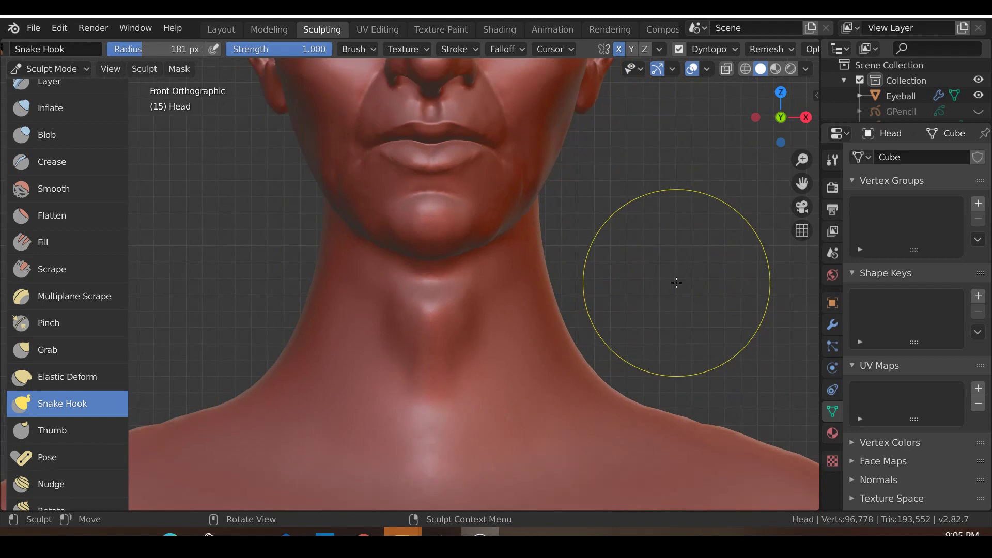
pyautogui.hotkey('ctrl', 'z')
pyautogui.hotkey('ctrl', 'shift', 'z')
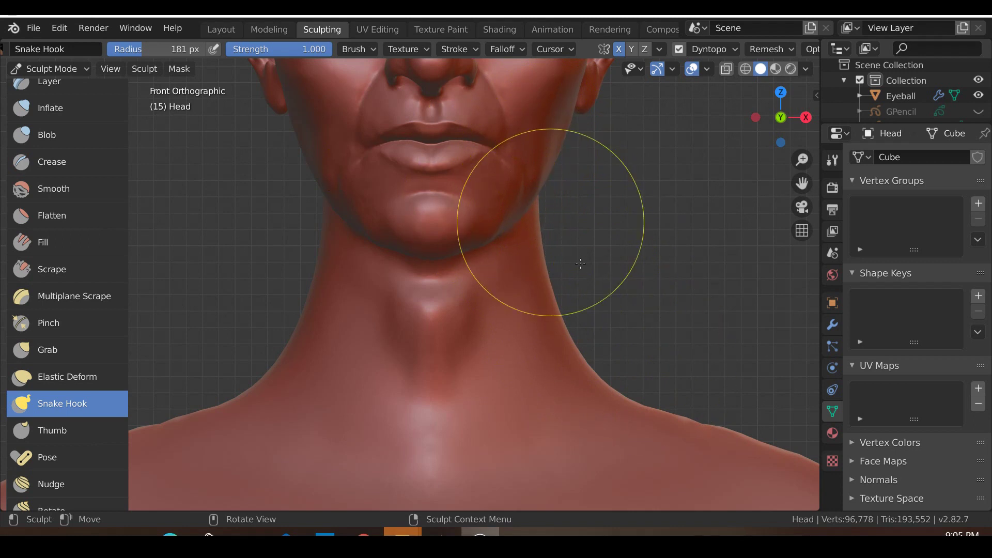
pyautogui.hotkey('ctrl', 'z')
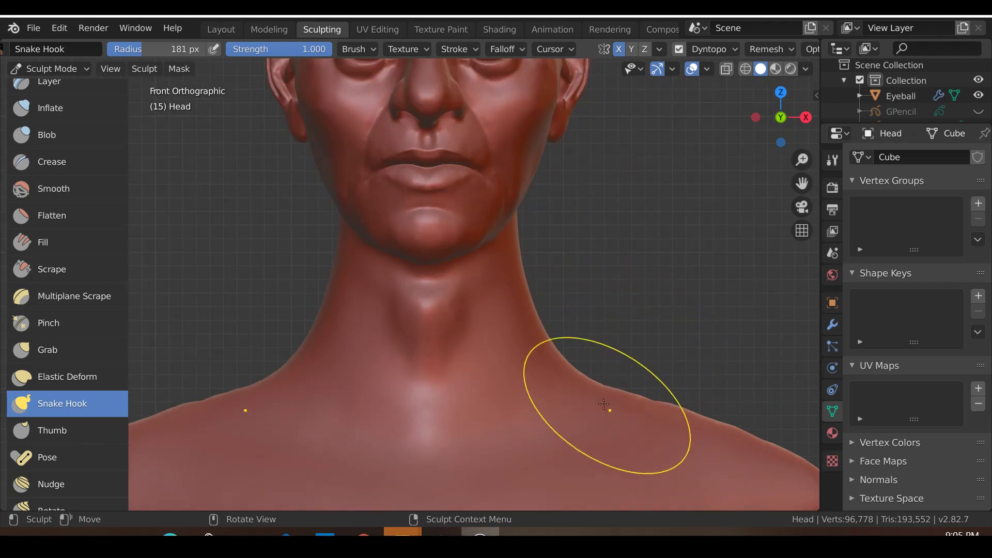
pyautogui.hotkey('ctrl', 'shift', 'z')
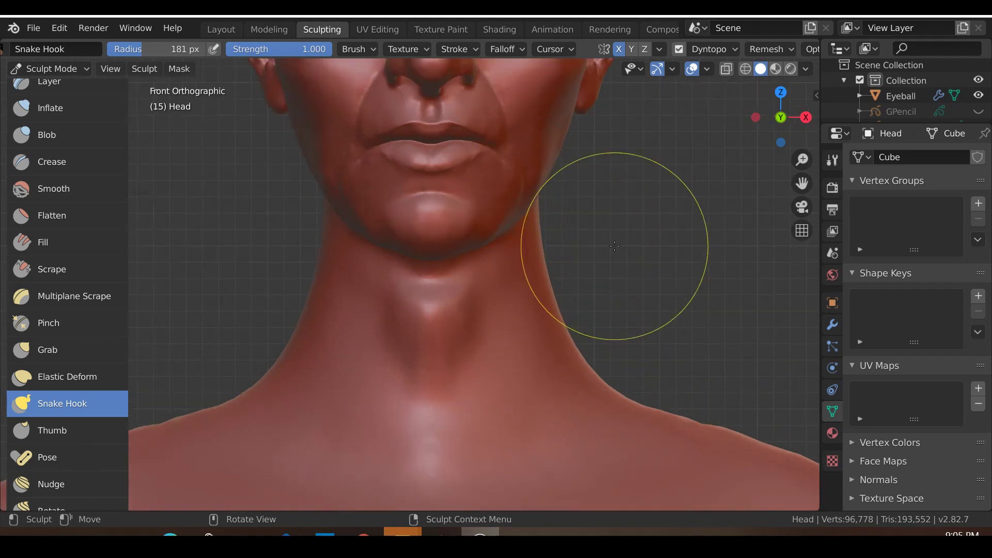
pyautogui.hotkey('ctrl', 'z')
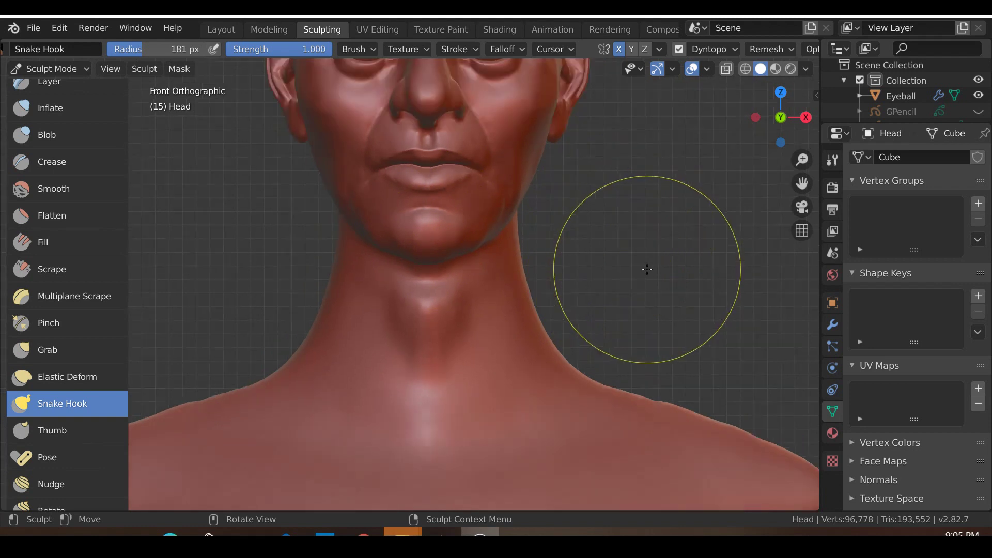
pyautogui.hotkey('ctrl', 'shift', 'z')
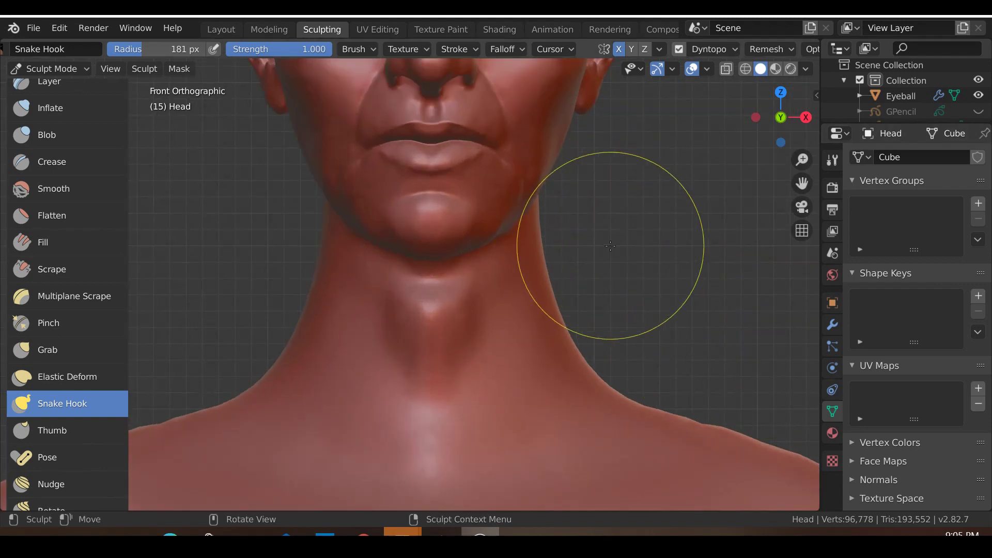
pyautogui.moveTo(610, 245); pyautogui.dragTo(570, 272, button='middle')
pyautogui.press('KP_1')
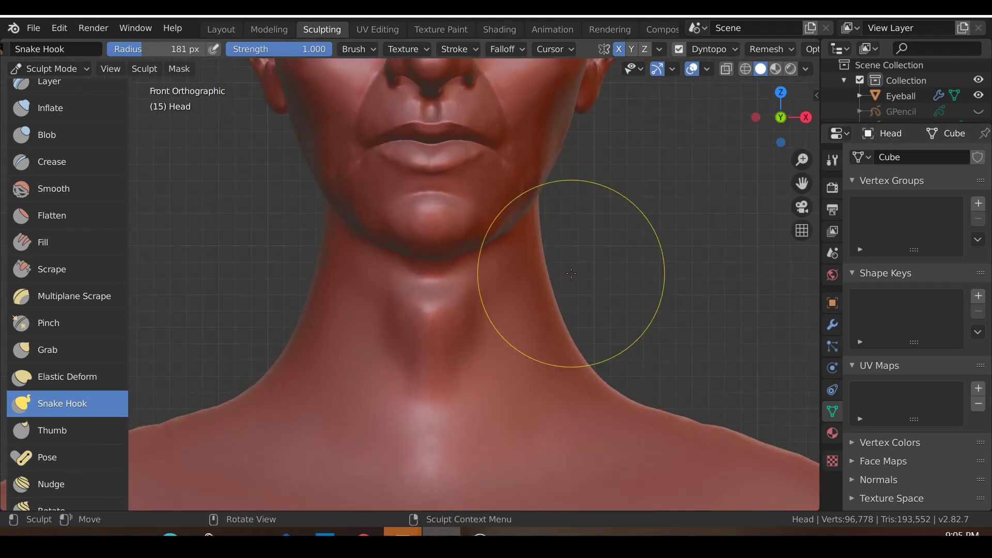
pyautogui.scroll(-4, 570, 273)
pyautogui.scroll(1, 571, 273)
pyautogui.moveTo(571, 272)
pyautogui.keyDown('shift'); pyautogui.mouseDown(button='middle')
pyautogui.moveTo(515, 316)
pyautogui.moveTo(594, 325)
pyautogui.mouseUp(button='middle'); pyautogui.keyUp('shift')
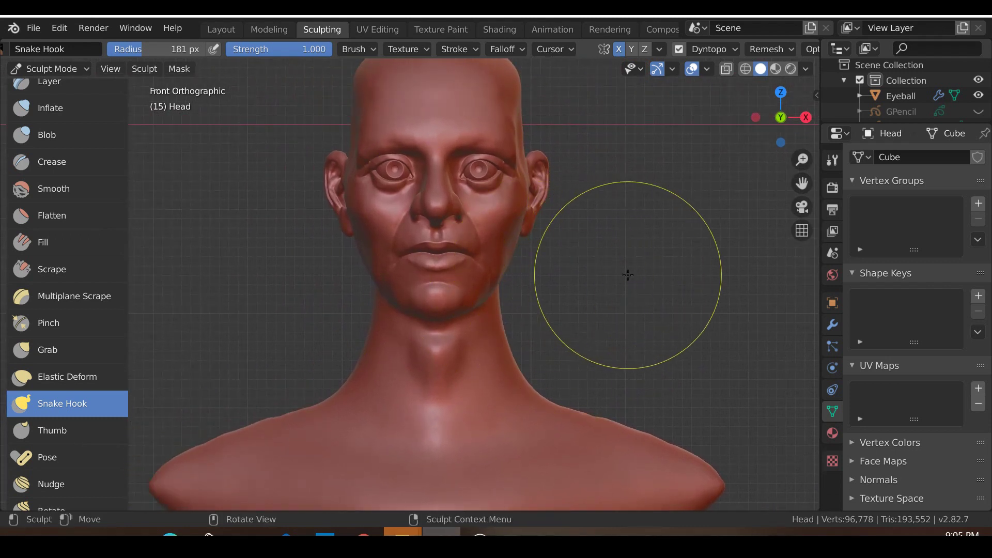
pyautogui.scroll(2, 627, 268)
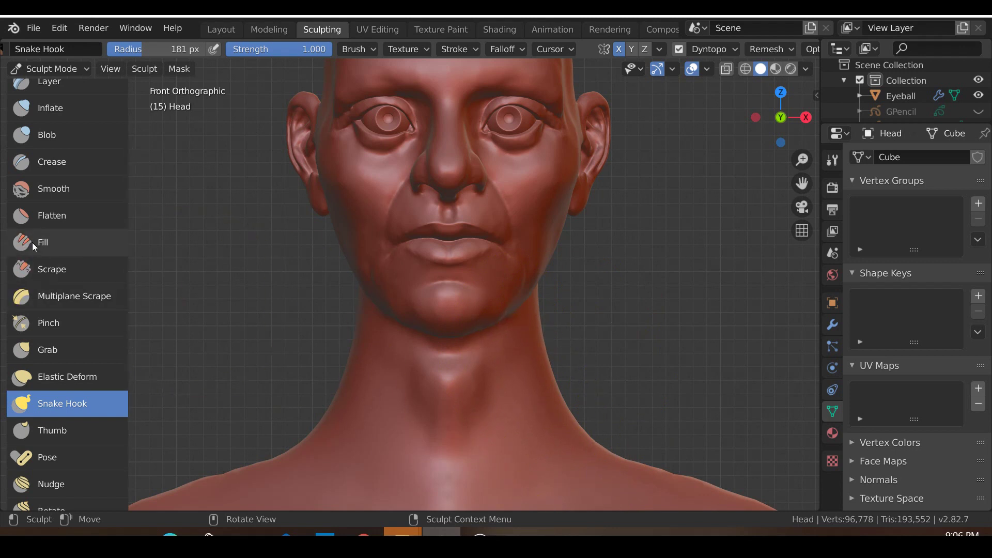
# - Slim both sides of the neck by pulling them inward with the Grab brush in front view, from the jaw to the shoulders
pyautogui.press('g')
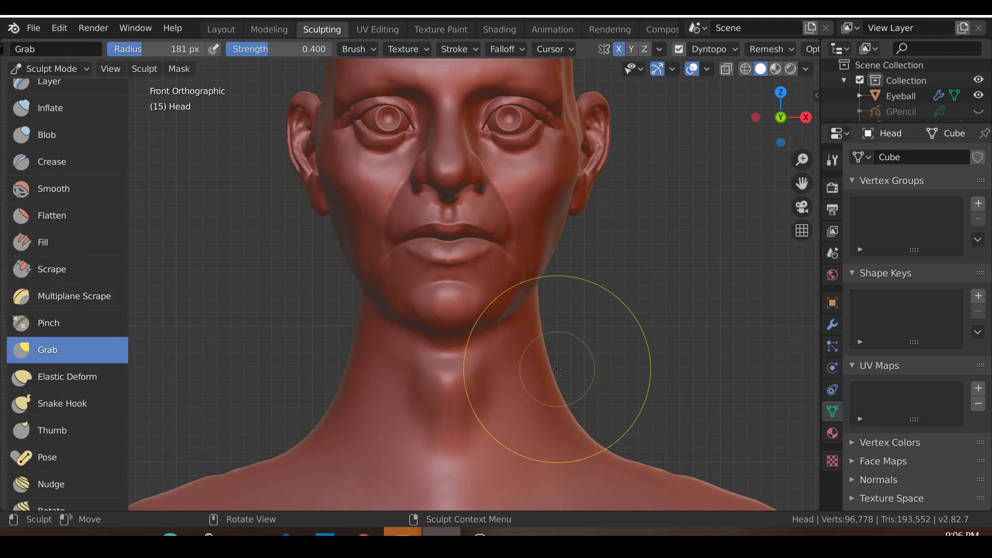
pyautogui.scroll(1, 557, 368)
pyautogui.moveTo(563, 362); pyautogui.dragTo(571, 377)
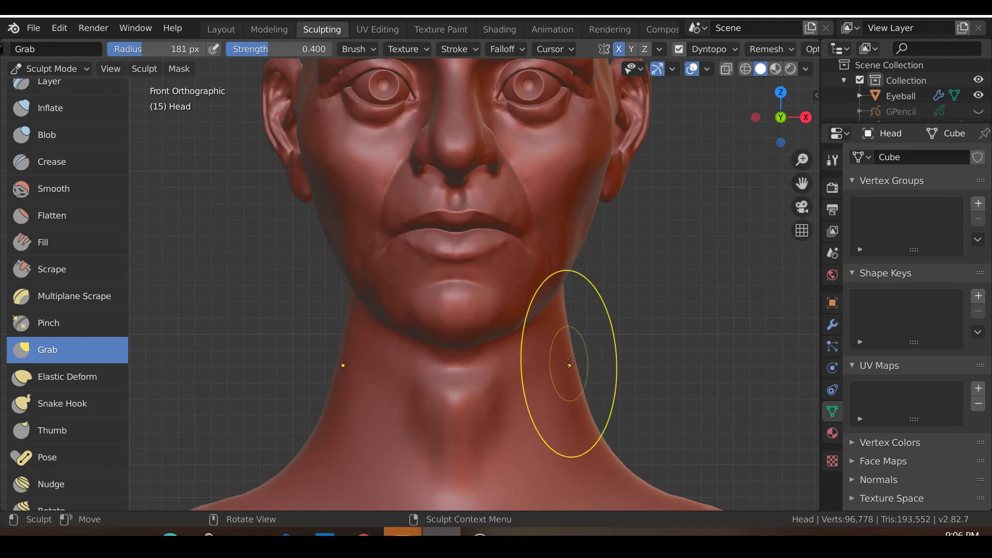
pyautogui.moveTo(535, 360); pyautogui.dragTo(330, 365, button='middle')
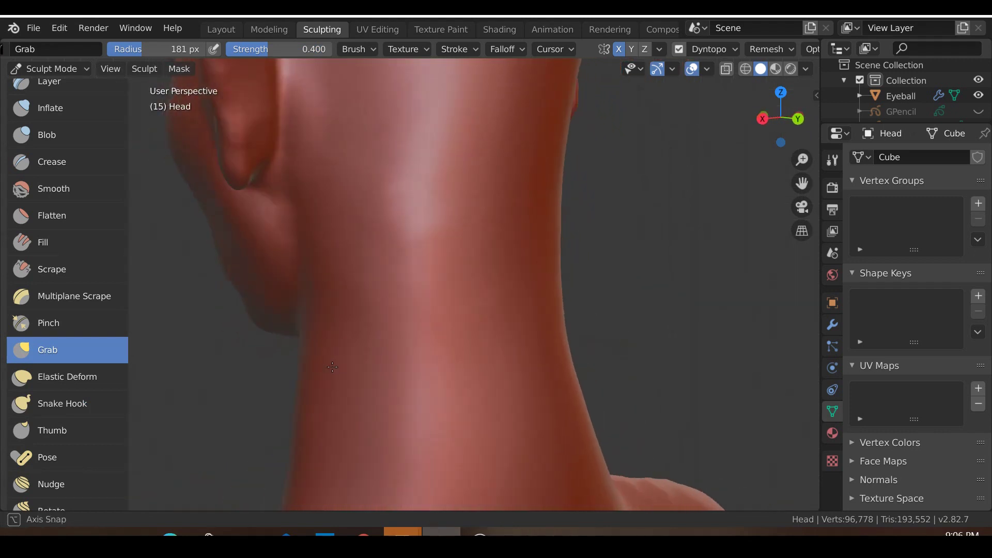
pyautogui.press('KP_3')
pyautogui.press('ctrl+KP_3')
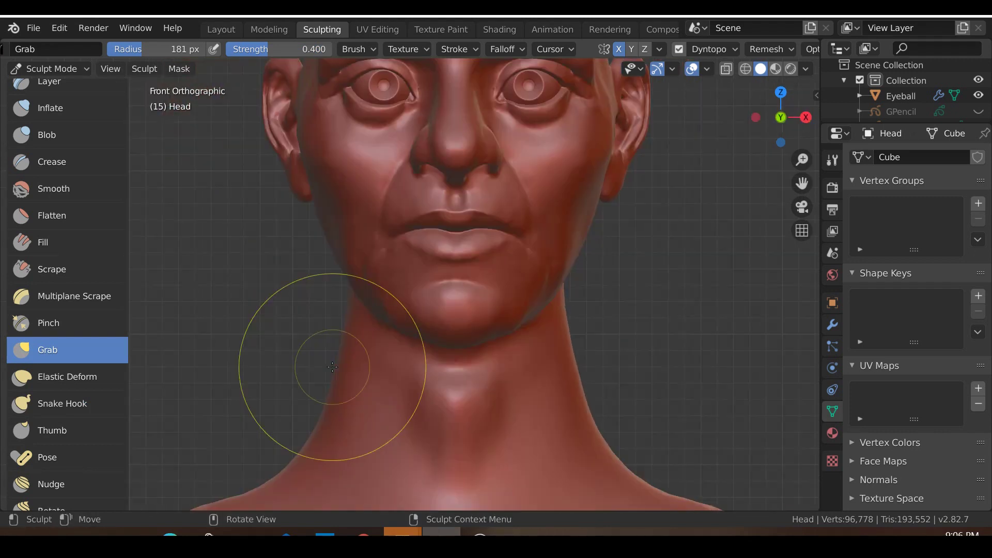
pyautogui.press('ctrl+KP_1')
pyautogui.press('KP_3')
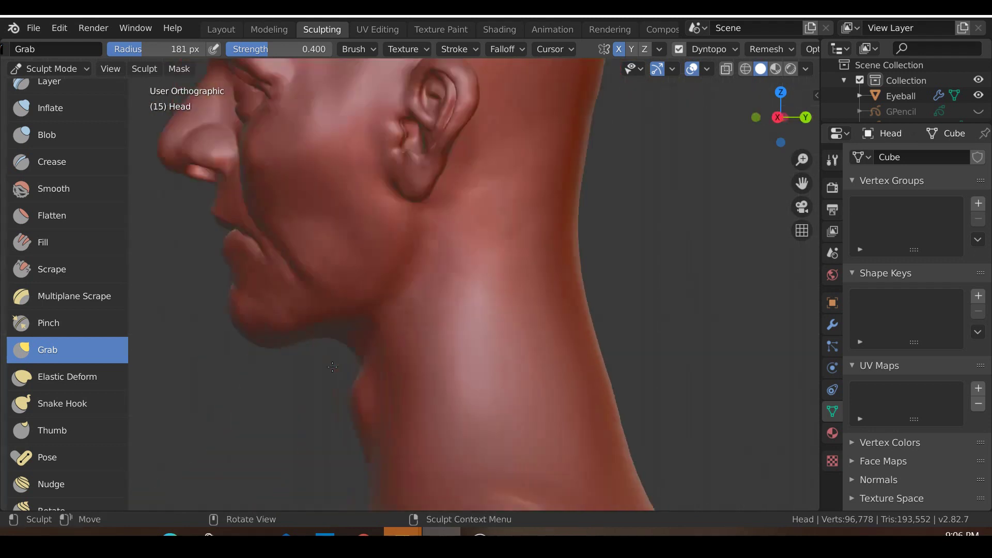
pyautogui.press('KP_1')
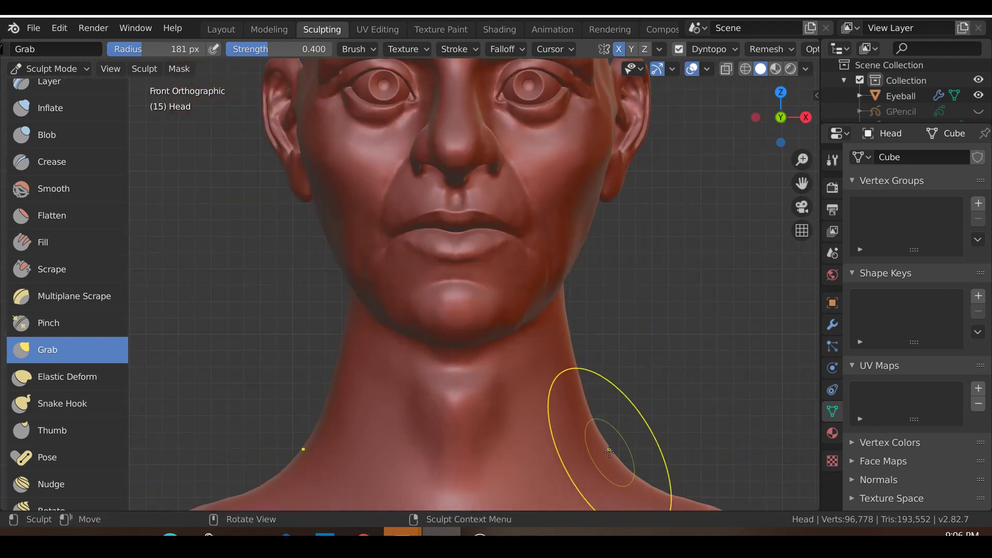
pyautogui.moveTo(609, 451); pyautogui.dragTo(564, 454)
pyautogui.moveTo(571, 377); pyautogui.dragTo(553, 377)
pyautogui.moveTo(594, 432); pyautogui.dragTo(580, 435)
pyautogui.scroll(-4, 580, 436)
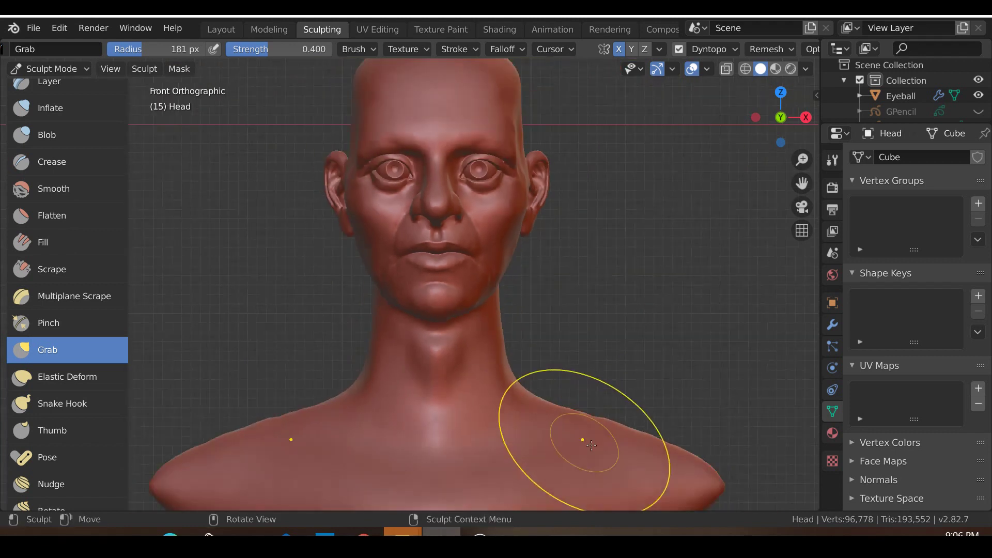
# - Reshape the base of the neck where it meets the shoulders with short Grab brush strokes
pyautogui.moveTo(597, 467)
pyautogui.mouseDown(button='middle')
pyautogui.moveTo(483, 456)
pyautogui.moveTo(571, 454)
pyautogui.mouseUp(button='middle')
pyautogui.moveTo(514, 410)
pyautogui.mouseDown()
pyautogui.moveTo(492, 409)
pyautogui.moveTo(486, 441)
pyautogui.mouseUp()
pyautogui.moveTo(486, 442)
pyautogui.mouseDown(button='middle')
pyautogui.moveTo(363, 452)
pyautogui.moveTo(499, 436)
pyautogui.mouseUp(button='middle')
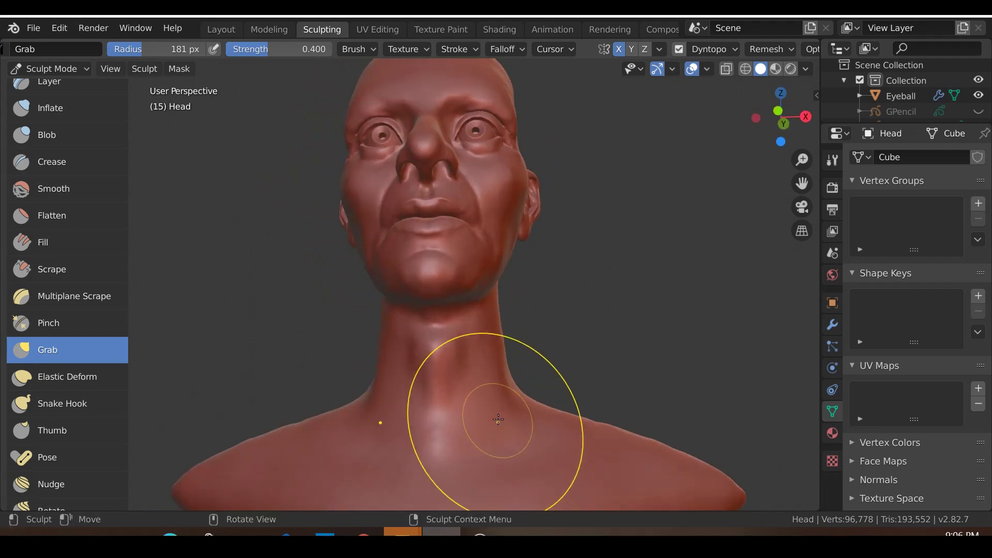
pyautogui.moveTo(501, 434); pyautogui.dragTo(509, 442)
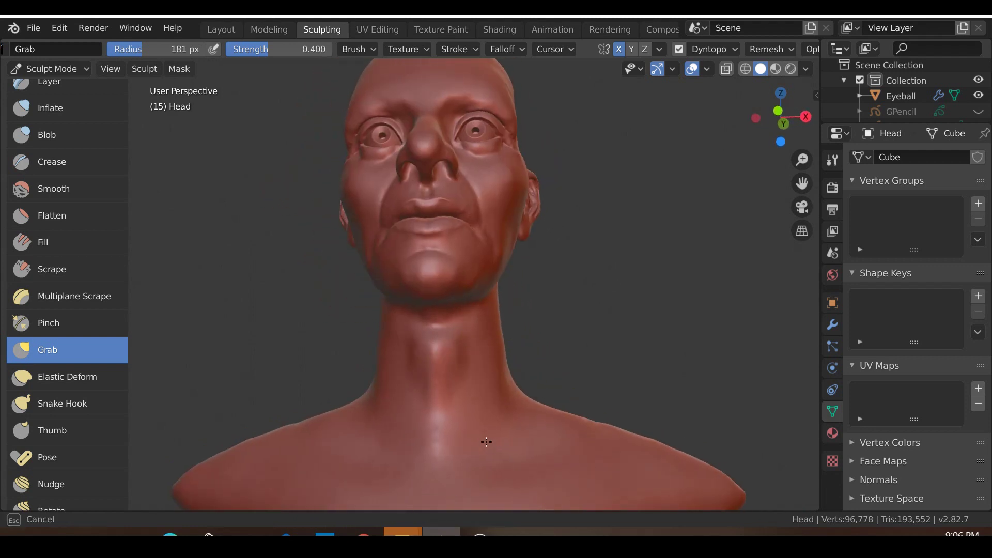
pyautogui.moveTo(486, 442); pyautogui.dragTo(483, 443)
pyautogui.moveTo(483, 442)
pyautogui.mouseDown(button='middle')
pyautogui.moveTo(408, 447)
pyautogui.moveTo(498, 413)
pyautogui.mouseUp(button='middle')
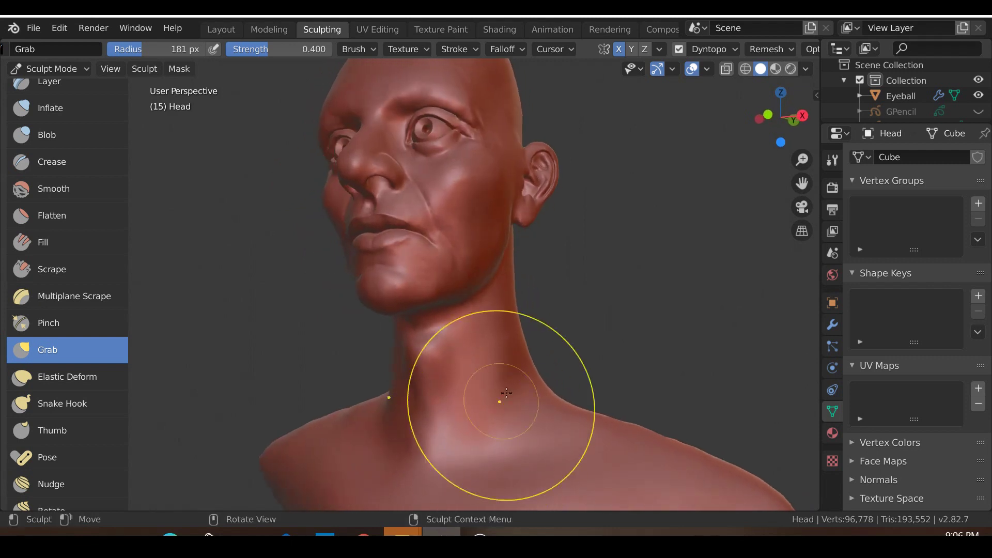
# - Turn off Smooth Shading in the Dyntopo settings
pyautogui.moveTo(613, 358)
pyautogui.mouseDown(button='middle')
pyautogui.moveTo(531, 370)
pyautogui.moveTo(487, 343)
pyautogui.moveTo(535, 299)
pyautogui.moveTo(527, 323)
pyautogui.mouseUp(button='middle')
pyautogui.press('KP_1')
pyautogui.scroll(5, 566, 362)
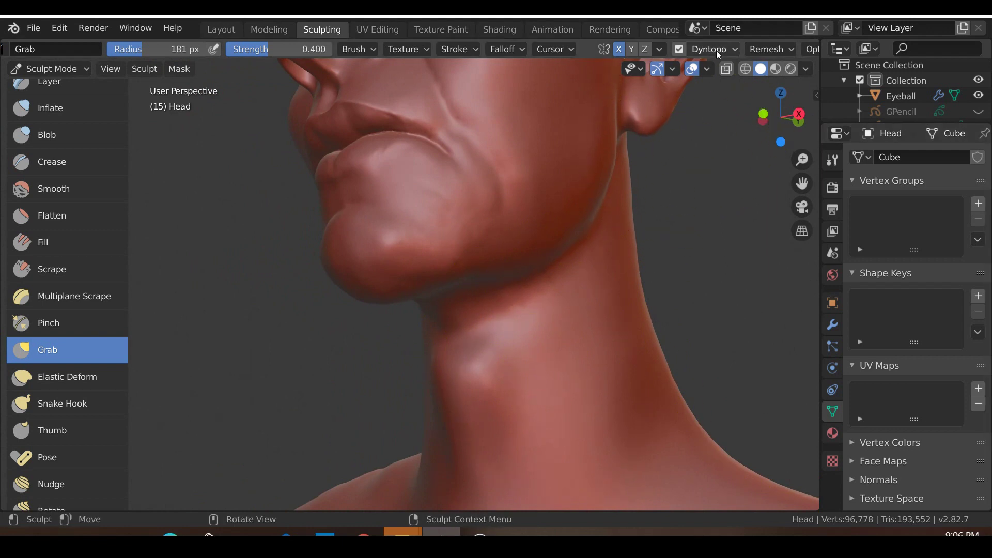
pyautogui.click(734, 49)
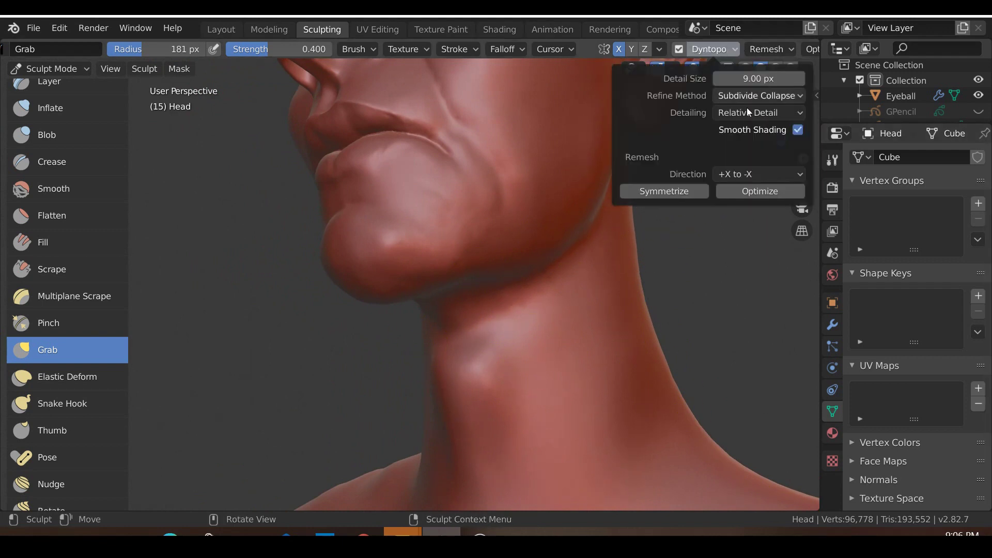
pyautogui.click(796, 130)
# - Smooth the sides of the neck below the jaw with the Smooth brush in front view
pyautogui.scroll(-3, 518, 290)
pyautogui.moveTo(518, 290)
pyautogui.mouseDown(button='middle')
pyautogui.moveTo(532, 258)
pyautogui.moveTo(449, 261)
pyautogui.mouseUp(button='middle')
pyautogui.press('KP_1')
pyautogui.scroll(2, 449, 262)
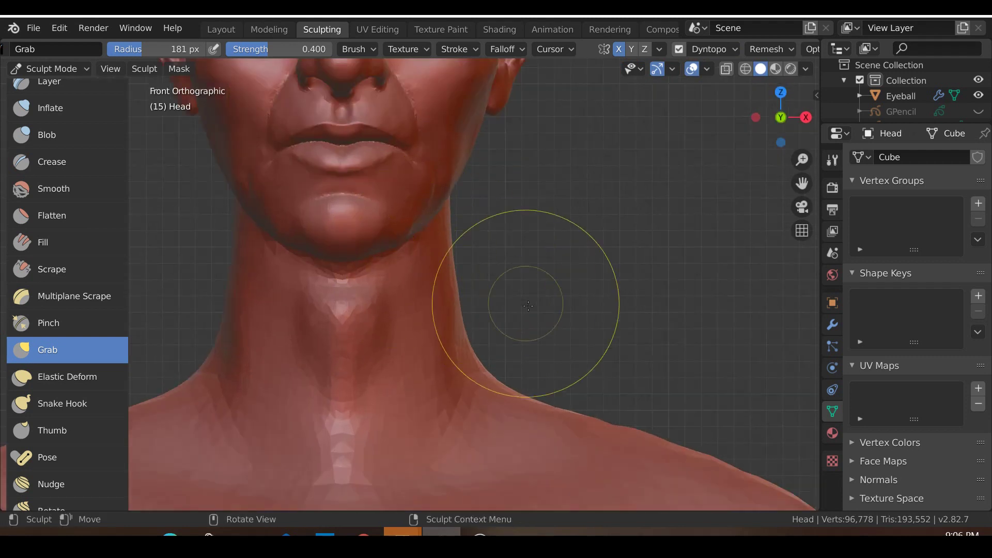
pyautogui.keyDown('shift'); pyautogui.moveTo(576, 334); pyautogui.dragTo(577, 292, button='middle'); pyautogui.keyUp('shift')
pyautogui.press('s')
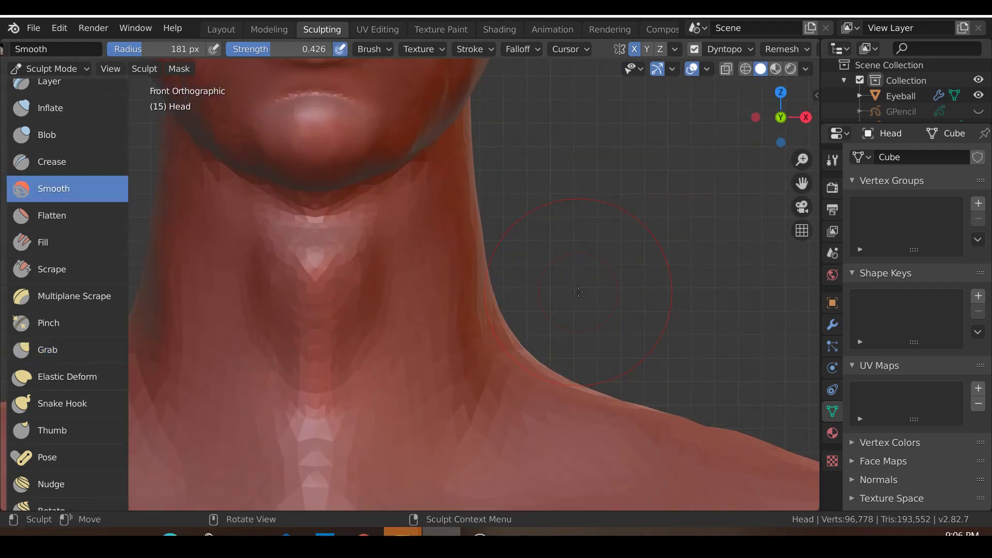
pyautogui.scroll(2, 577, 292)
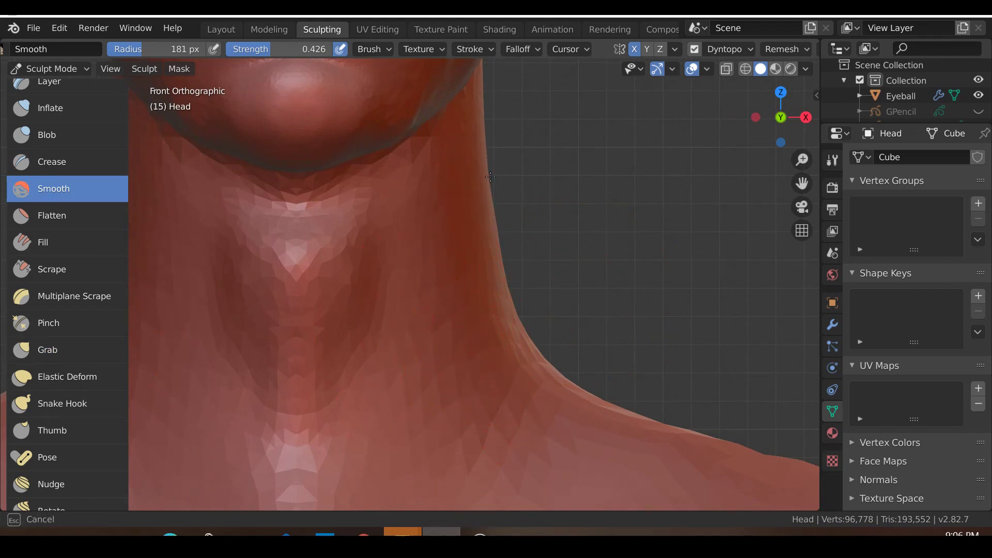
pyautogui.moveTo(490, 144); pyautogui.dragTo(477, 257)
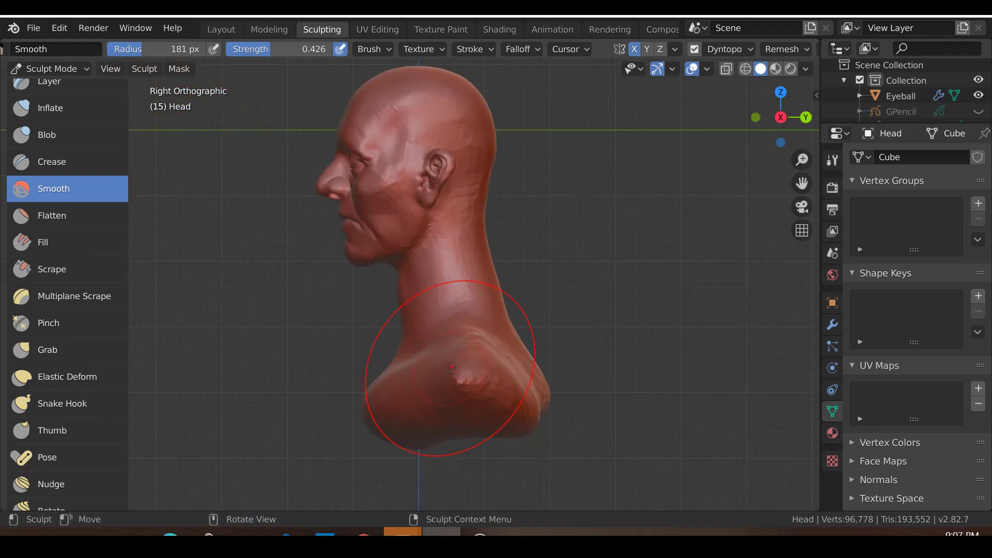
# - Mask the front of the shoulders and chest with the Mask brush in front view
pyautogui.scroll(1, 450, 368)
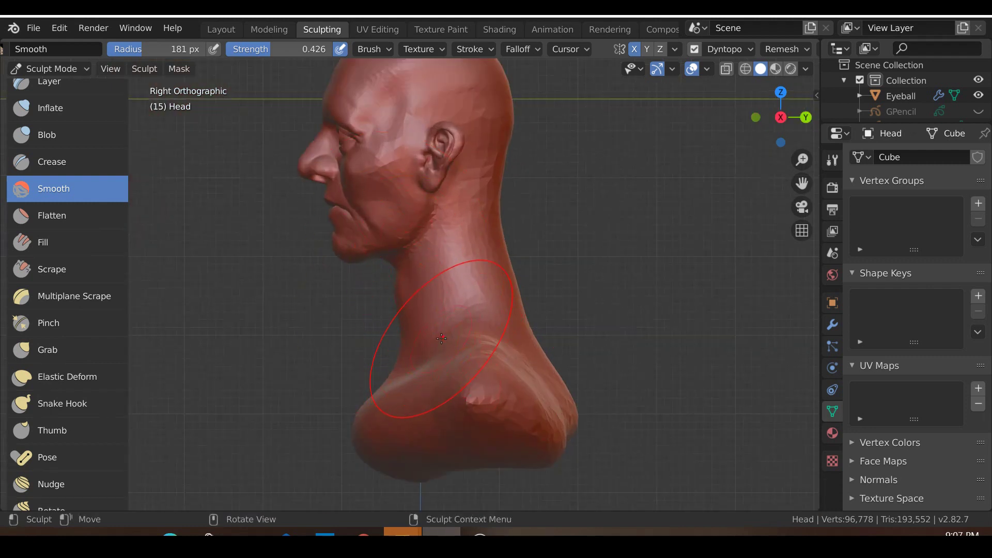
pyautogui.scroll(-1, 442, 339)
pyautogui.moveTo(481, 382); pyautogui.dragTo(569, 381, button='middle')
pyautogui.press('KP_1')
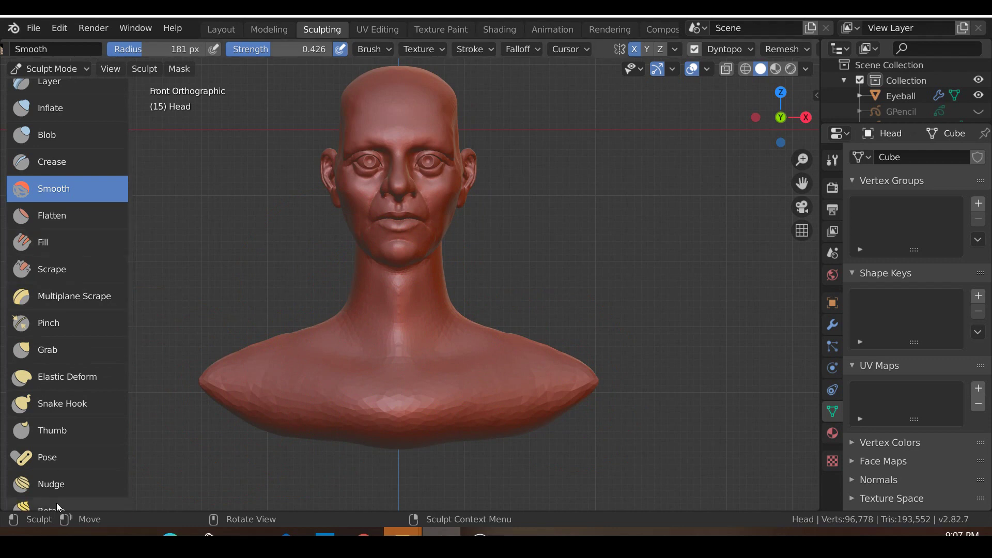
pyautogui.scroll(-8, 57, 498)
pyautogui.click(60, 410)
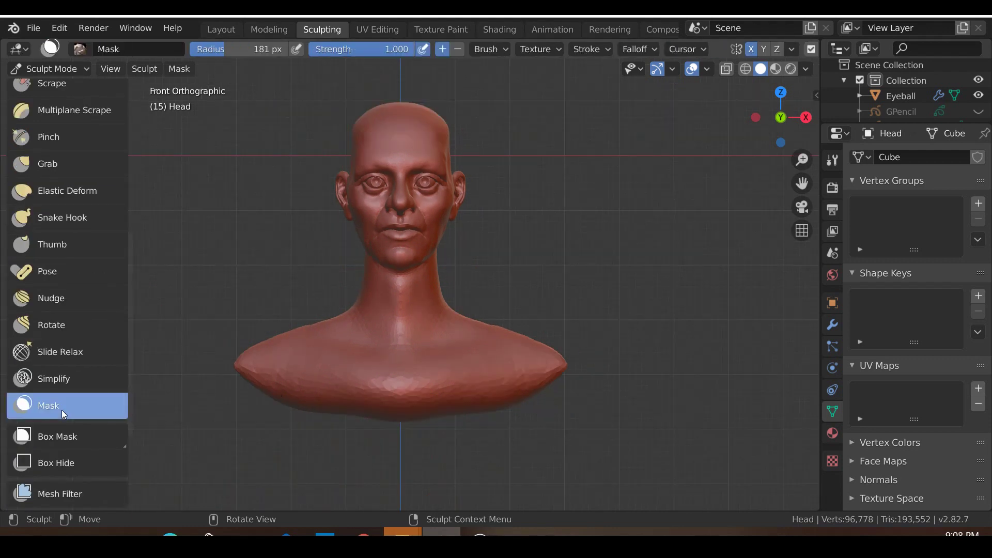
pyautogui.scroll(3, 226, 400)
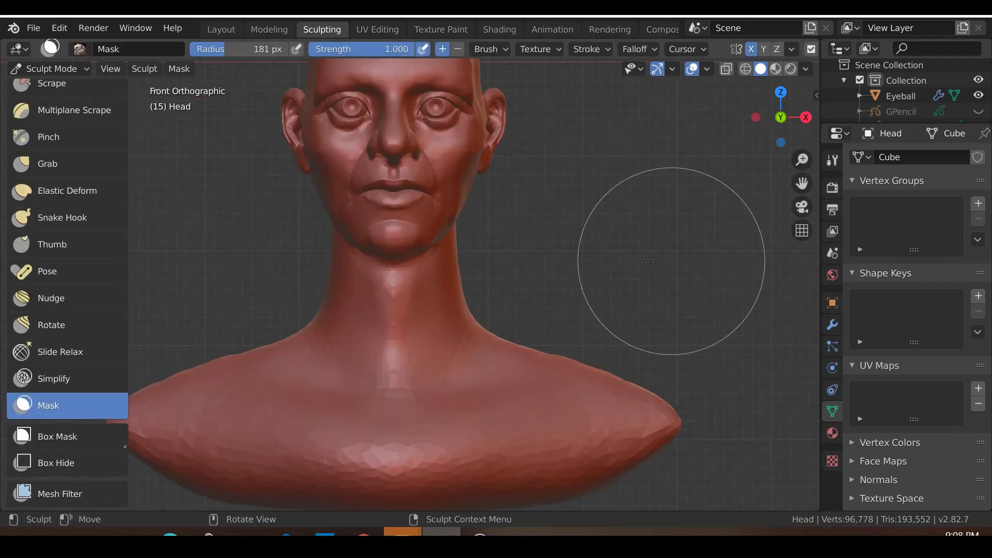
pyautogui.scroll(-2, 408, 365)
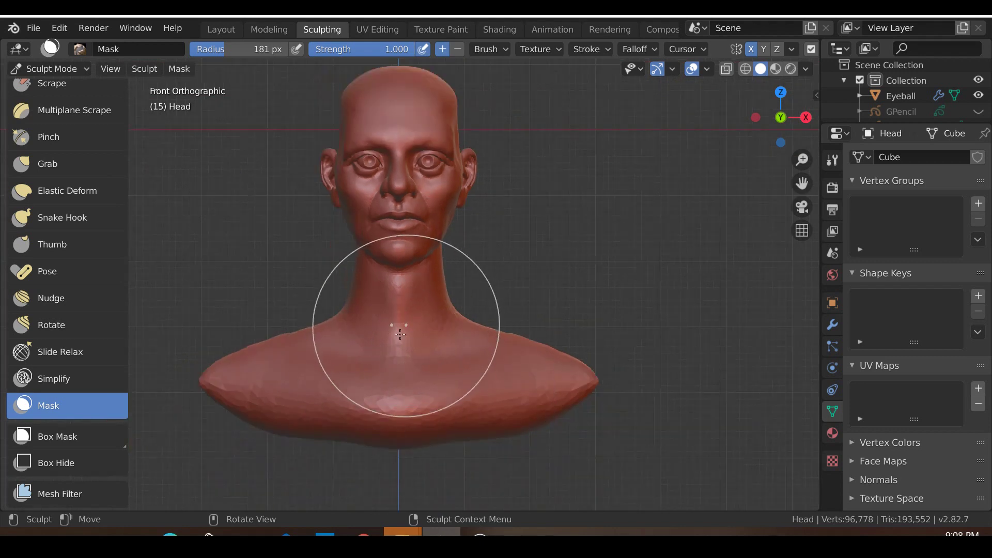
pyautogui.scroll(-1, 351, 382)
pyautogui.scroll(2, 310, 413)
pyautogui.moveTo(208, 394)
pyautogui.mouseDown()
pyautogui.moveTo(568, 403)
pyautogui.moveTo(207, 408)
pyautogui.moveTo(517, 362)
pyautogui.moveTo(237, 389)
pyautogui.moveTo(393, 341)
pyautogui.moveTo(230, 381)
pyautogui.mouseUp()
# - Extend the mask over the back of the shoulders and the upper back, up to the base of the neck
pyautogui.moveTo(231, 381); pyautogui.dragTo(310, 483, button='middle')
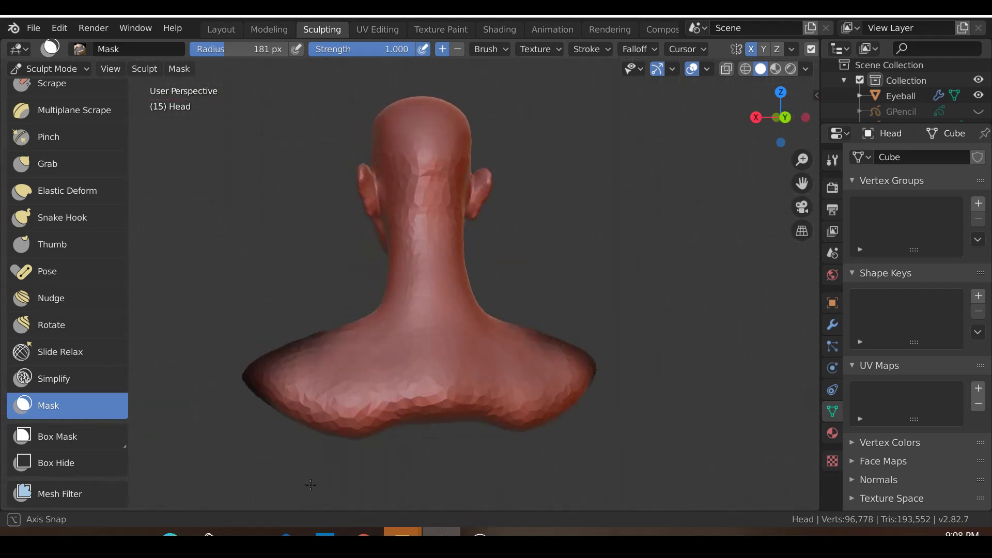
pyautogui.moveTo(286, 398)
pyautogui.mouseDown()
pyautogui.moveTo(517, 372)
pyautogui.moveTo(439, 357)
pyautogui.moveTo(437, 378)
pyautogui.moveTo(277, 378)
pyautogui.mouseUp()
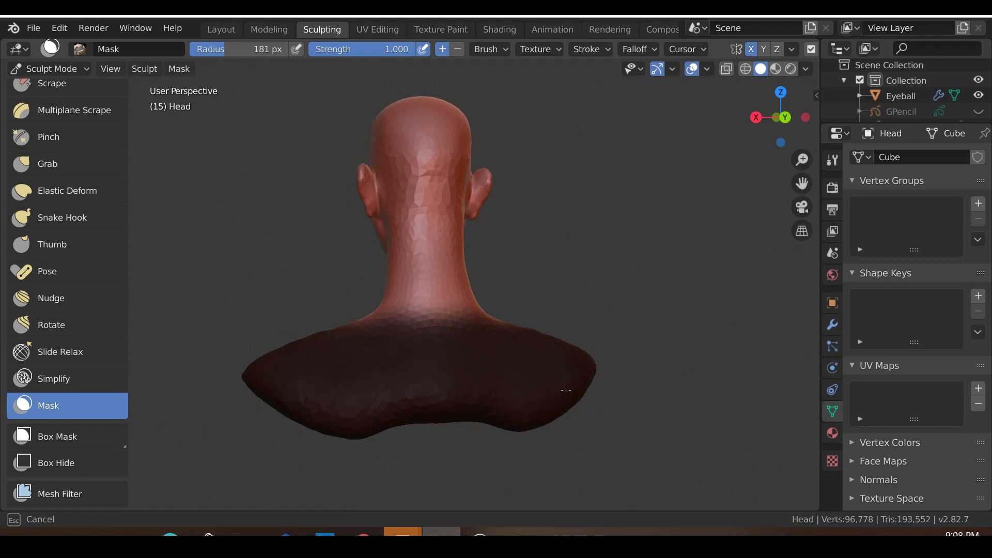
pyautogui.moveTo(510, 393); pyautogui.dragTo(512, 393)
pyautogui.moveTo(512, 393); pyautogui.dragTo(627, 381, button='middle')
pyautogui.press('KP_1')
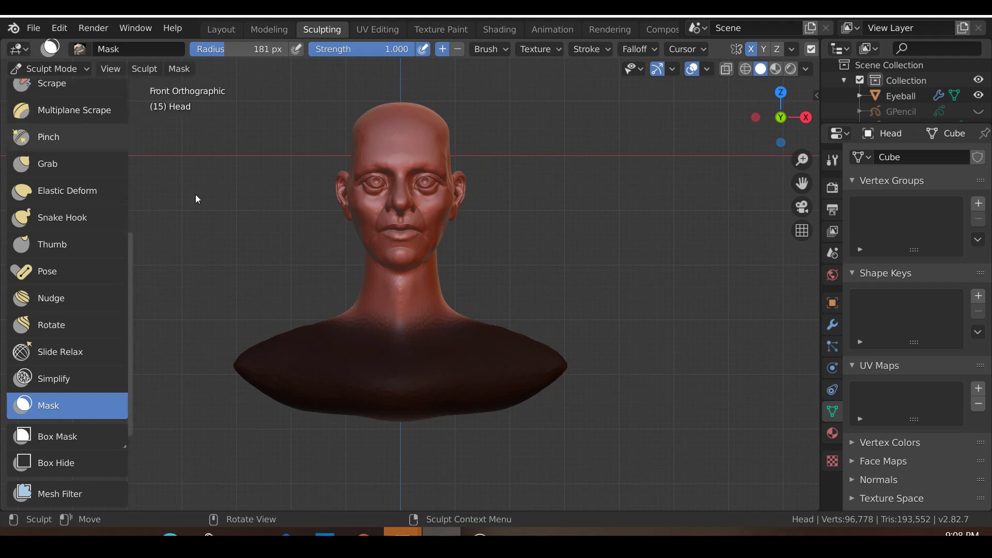
# - Invert the mask so it covers the head instead of the shoulders
pyautogui.click(179, 69)
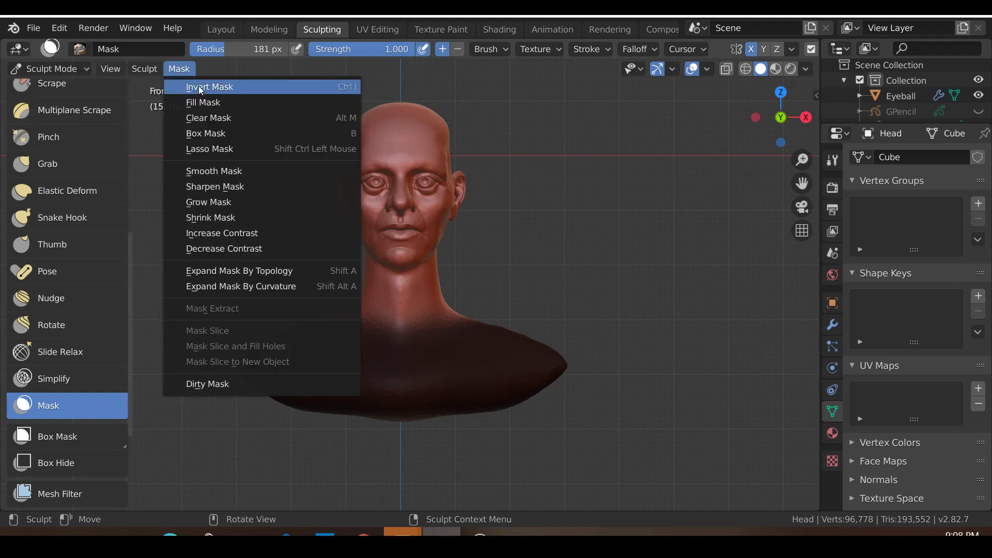
pyautogui.click(198, 86)
pyautogui.scroll(3, 529, 356)
pyautogui.scroll(1, 529, 355)
# - Erase the mask from the lower neck on the front and back, up to just below the jaw
pyautogui.moveTo(529, 355)
pyautogui.keyDown('ctrl'); pyautogui.mouseDown()
pyautogui.moveTo(444, 338)
pyautogui.moveTo(263, 363)
pyautogui.mouseUp(); pyautogui.keyUp('ctrl')
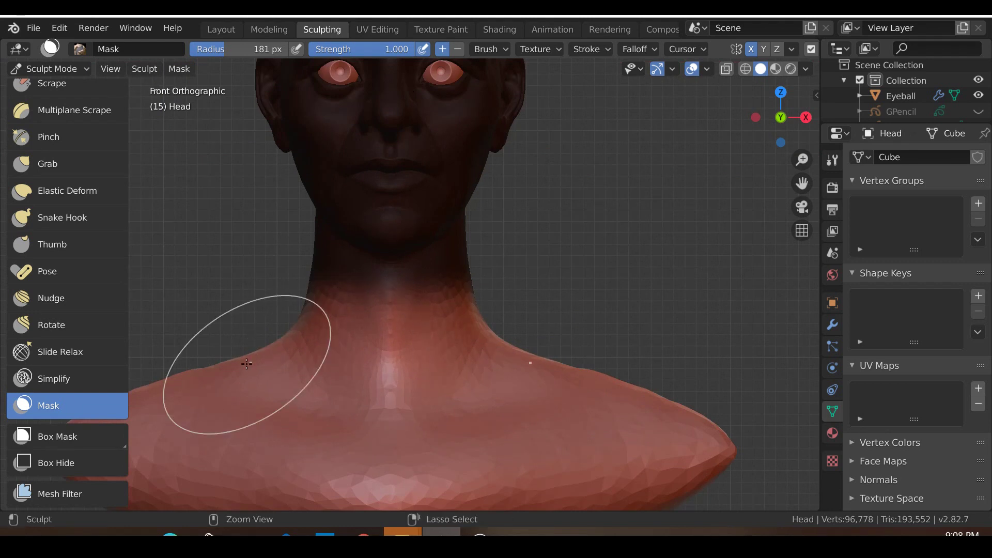
pyautogui.keyDown('ctrl'); pyautogui.moveTo(465, 331); pyautogui.dragTo(272, 343); pyautogui.keyUp('ctrl')
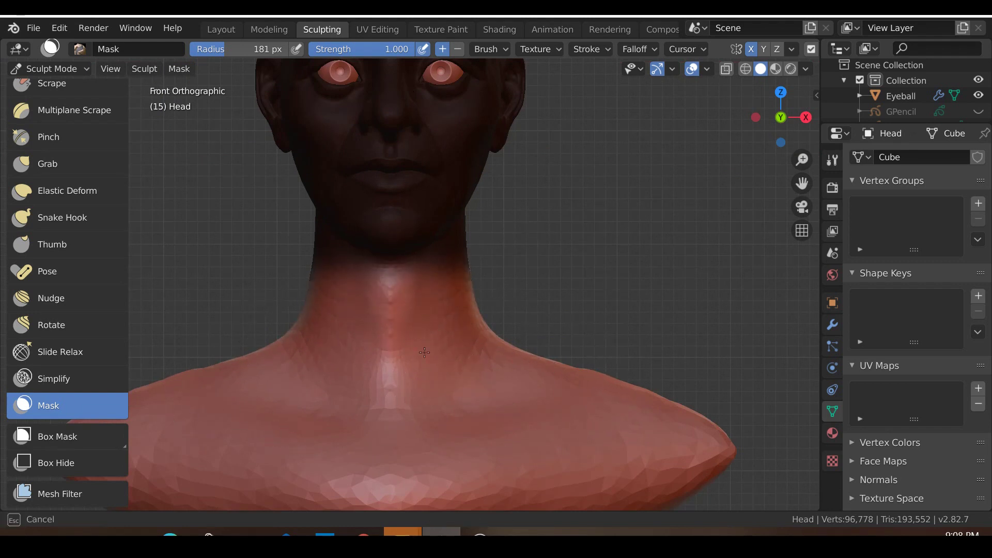
pyautogui.keyDown('ctrl'); pyautogui.moveTo(424, 353); pyautogui.dragTo(587, 372); pyautogui.keyUp('ctrl')
pyautogui.moveTo(586, 372); pyautogui.dragTo(389, 395, button='middle')
pyautogui.moveTo(388, 395)
pyautogui.keyDown('ctrl'); pyautogui.mouseDown()
pyautogui.moveTo(400, 373)
pyautogui.moveTo(563, 359)
pyautogui.mouseUp(); pyautogui.keyUp('ctrl')
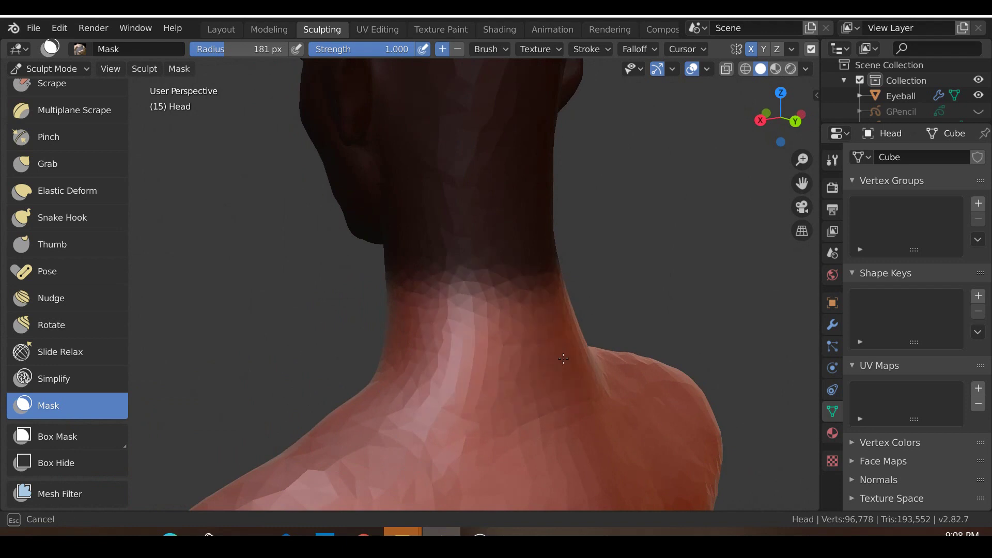
pyautogui.moveTo(418, 388); pyautogui.dragTo(673, 396, button='middle')
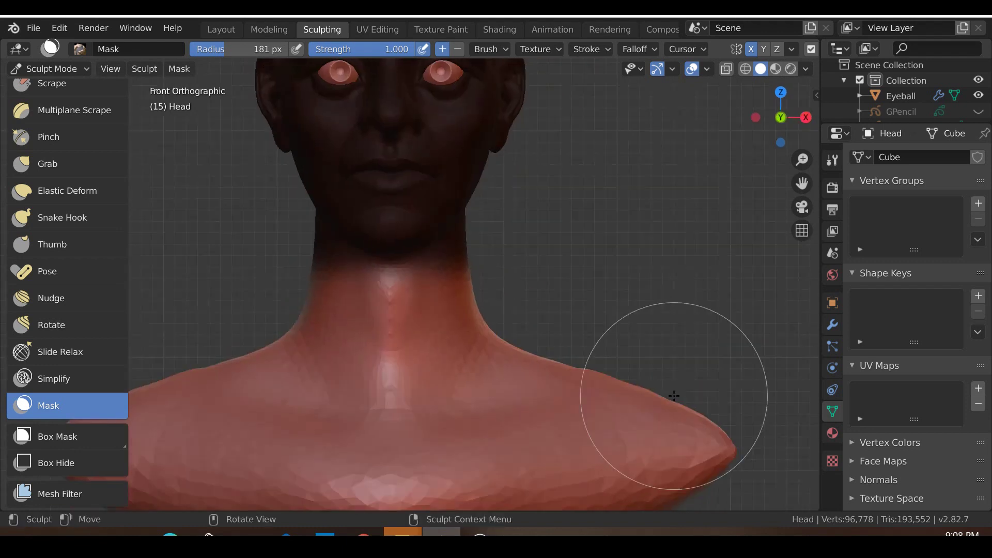
# - Enlarge the brush radius to 473 px
pyautogui.scroll(-5, 652, 396)
pyautogui.press('f')
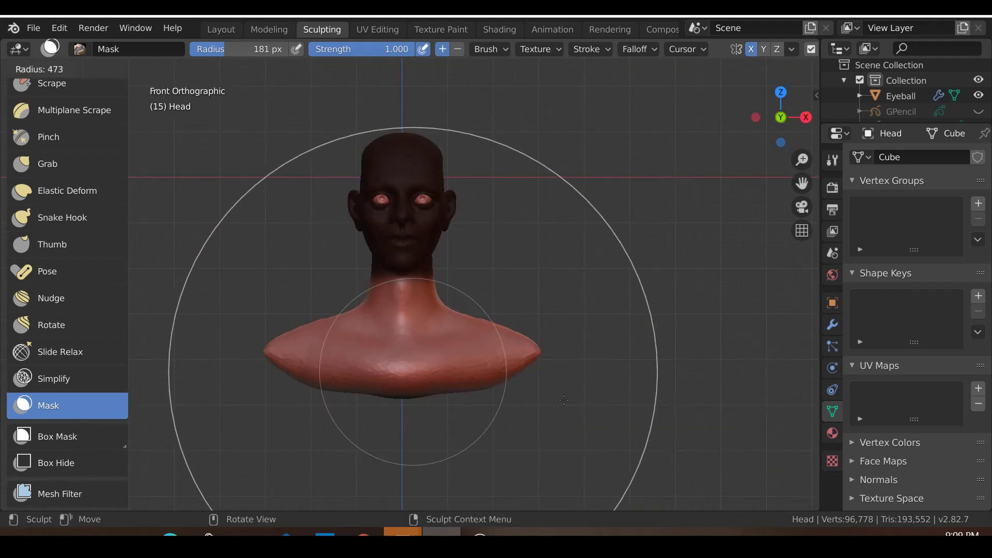
pyautogui.click(657, 372)
pyautogui.scroll(1, 429, 361)
pyautogui.moveTo(387, 367); pyautogui.dragTo(462, 405)
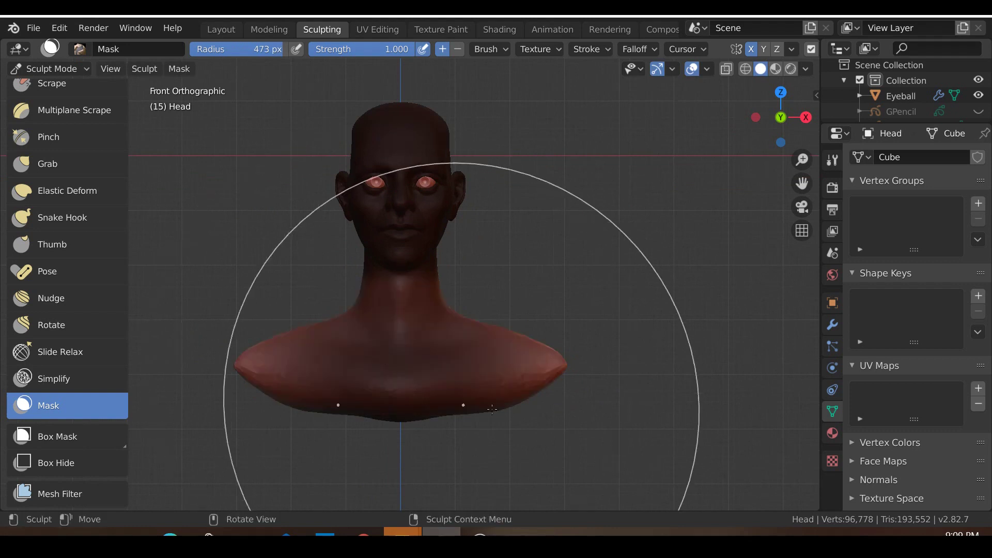
pyautogui.hotkey('ctrl', 'z')
pyautogui.scroll(2, 66, 193)
# - Raise the unmasked shoulders slightly with the Grab brush in front view
pyautogui.click(45, 202)
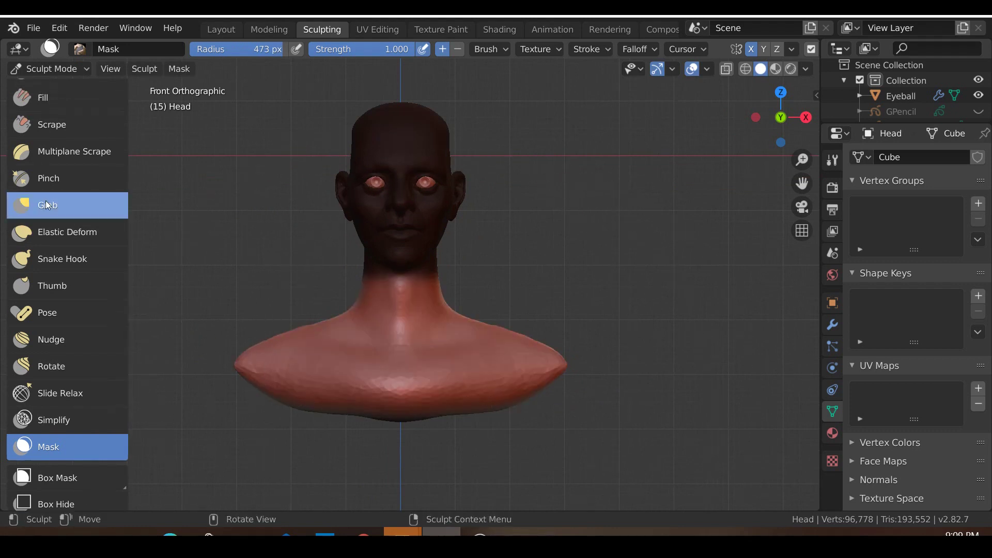
pyautogui.scroll(-2, 400, 340)
pyautogui.moveTo(400, 340); pyautogui.dragTo(408, 334)
pyautogui.moveTo(420, 372)
pyautogui.mouseDown()
pyautogui.moveTo(419, 356)
pyautogui.moveTo(395, 373)
pyautogui.moveTo(392, 361)
pyautogui.moveTo(394, 373)
pyautogui.mouseUp()
# - Erase the leftover mask from the underside of the bust using the Mask brush with a 134 px radius
pyautogui.moveTo(394, 373)
pyautogui.mouseDown(button='middle')
pyautogui.moveTo(285, 385)
pyautogui.moveTo(396, 329)
pyautogui.moveTo(398, 405)
pyautogui.moveTo(454, 398)
pyautogui.moveTo(440, 414)
pyautogui.mouseUp(button='middle')
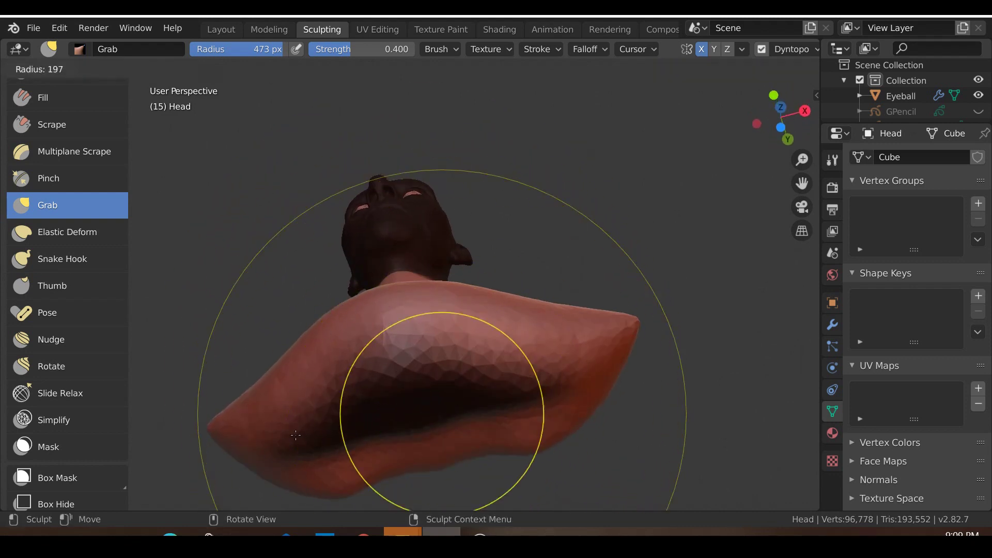
pyautogui.press('f')
pyautogui.click(266, 420)
pyautogui.press('m')
pyautogui.moveTo(483, 399)
pyautogui.keyDown('ctrl'); pyautogui.mouseDown()
pyautogui.moveTo(403, 383)
pyautogui.moveTo(315, 403)
pyautogui.mouseUp(); pyautogui.keyUp('ctrl')
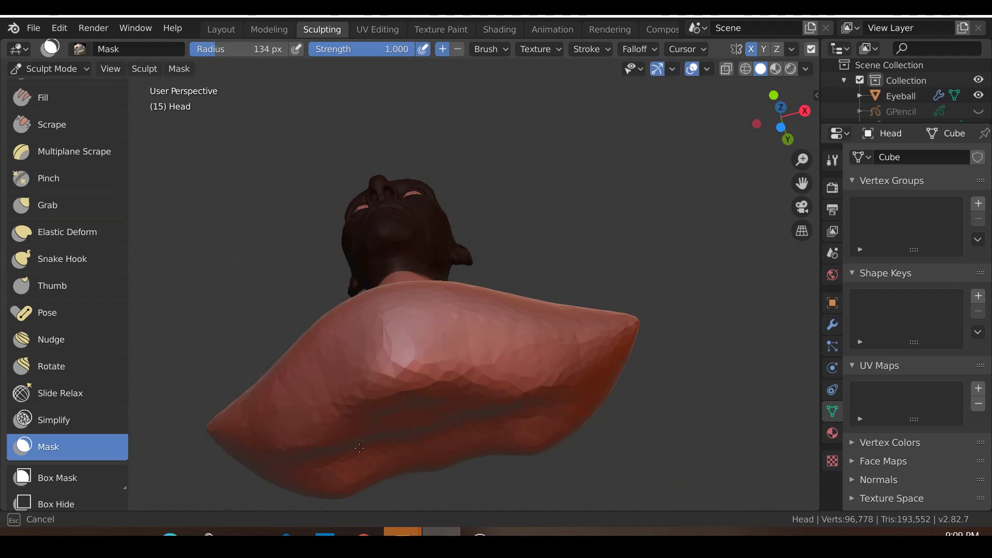
pyautogui.press('KP_1')
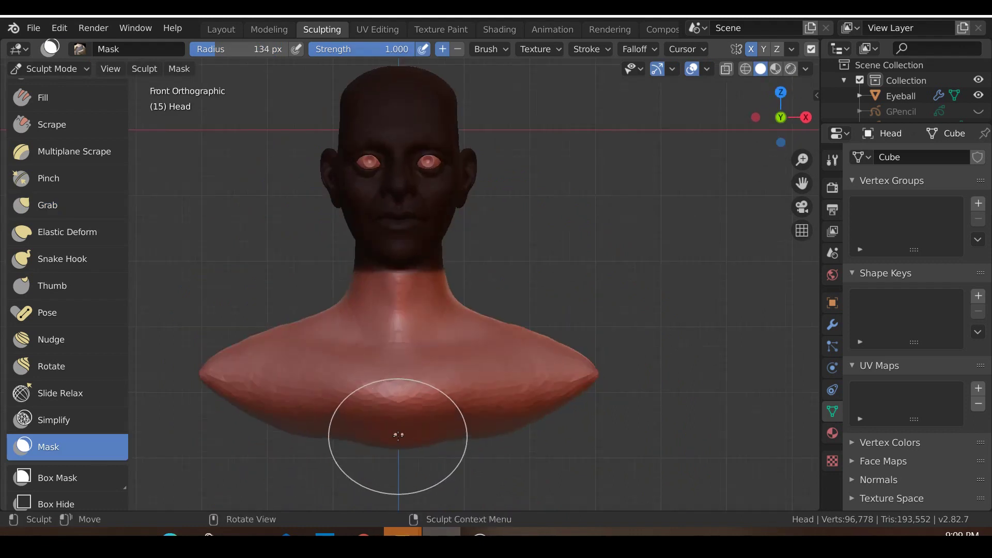
# - Pull the shoulders and chest up toward the masked head to shorten the neck, using the Grab brush with a 272 px radius
pyautogui.scroll(2, 399, 436)
pyautogui.scroll(-4, 393, 441)
pyautogui.press('f')
pyautogui.click(469, 442)
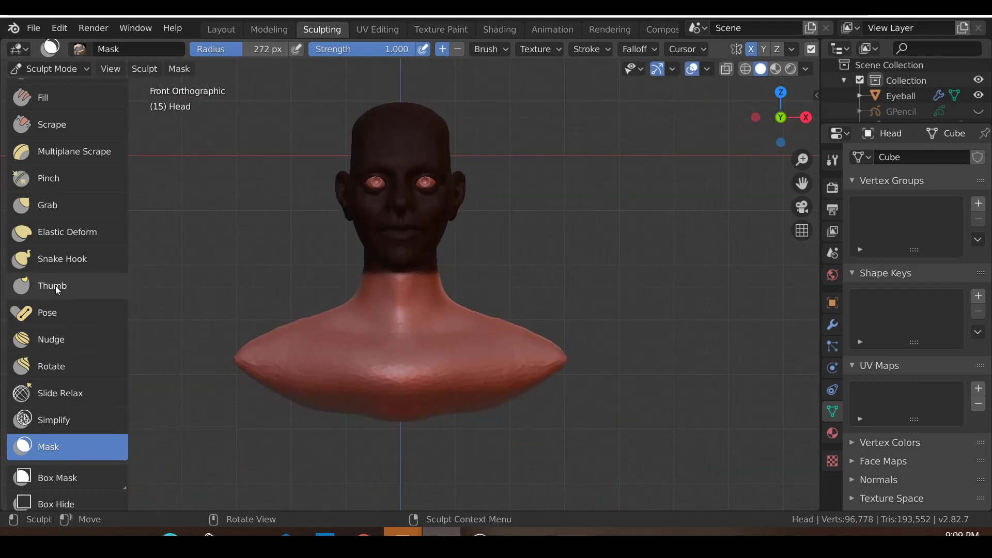
pyautogui.click(49, 205)
pyautogui.moveTo(406, 377)
pyautogui.mouseDown()
pyautogui.moveTo(413, 348)
pyautogui.moveTo(474, 316)
pyautogui.moveTo(475, 301)
pyautogui.mouseUp()
pyautogui.press('KP_3')
pyautogui.scroll(1, 481, 371)
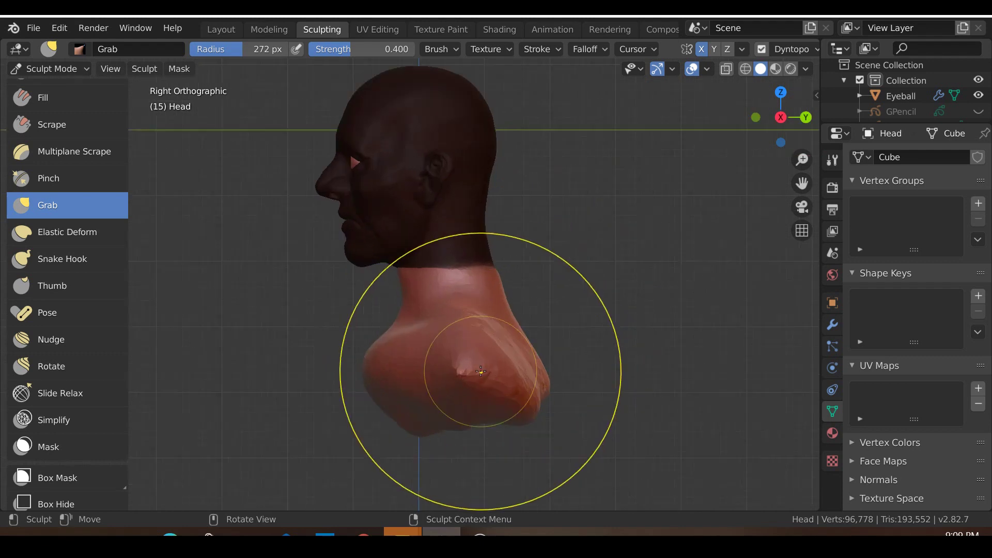
# - Clear the mask from the head and build up the seam on the front of the neck with the Clay Strips brush
pyautogui.scroll(3, 480, 370)
pyautogui.moveTo(412, 310)
pyautogui.mouseDown(button='middle')
pyautogui.moveTo(419, 359)
pyautogui.moveTo(511, 346)
pyautogui.moveTo(394, 370)
pyautogui.moveTo(441, 355)
pyautogui.mouseUp(button='middle')
pyautogui.scroll(2, 394, 370)
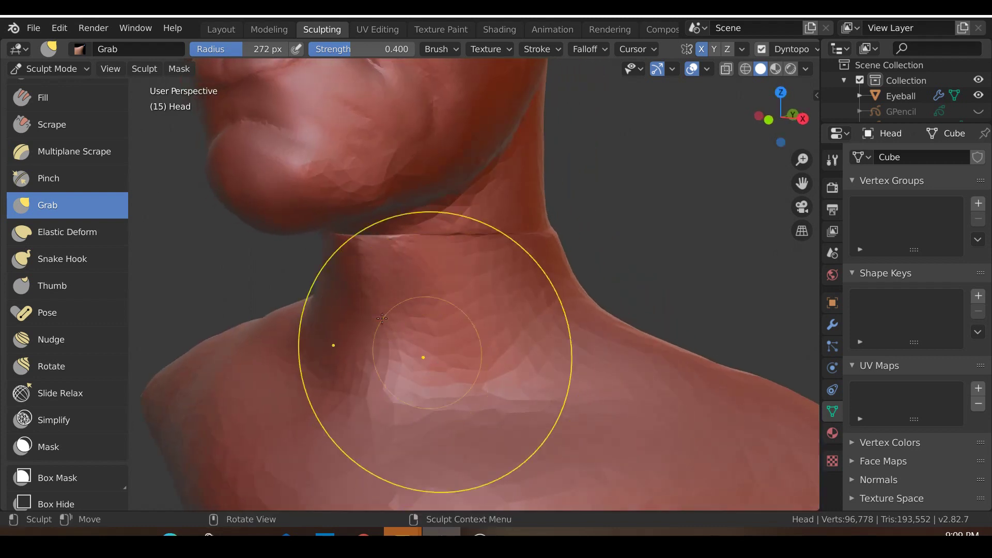
pyautogui.scroll(8, 79, 165)
pyautogui.click(63, 157)
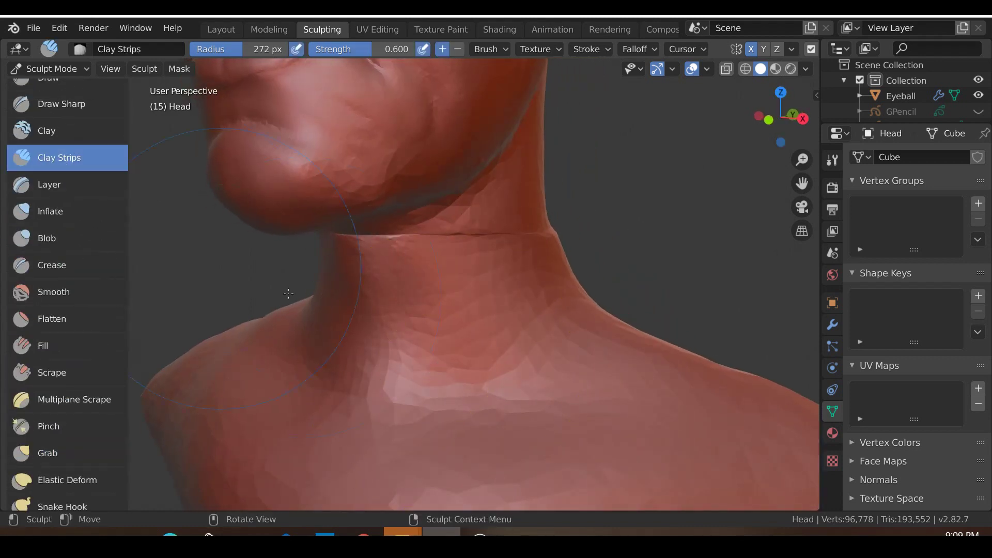
pyautogui.scroll(2, 310, 295)
pyautogui.keyDown('shift'); pyautogui.moveTo(317, 296); pyautogui.dragTo(349, 307, button='middle'); pyautogui.keyUp('shift')
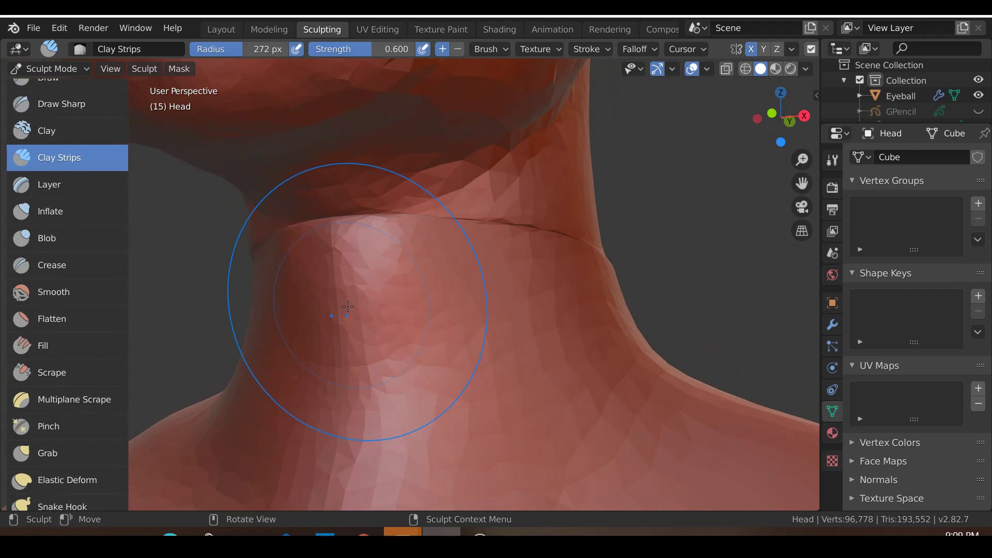
pyautogui.moveTo(347, 306)
pyautogui.mouseDown()
pyautogui.moveTo(350, 219)
pyautogui.moveTo(418, 226)
pyautogui.mouseUp()
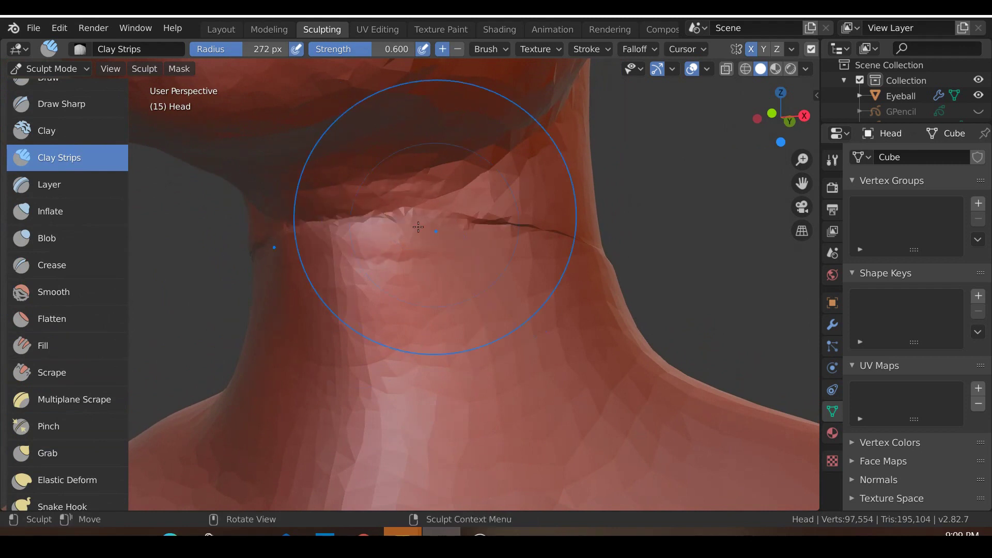
# - Smooth the seam around the front and sides of the neck below the jaw with the Smooth brush
pyautogui.hotkey('shift', 's')
pyautogui.moveTo(336, 220); pyautogui.dragTo(489, 218)
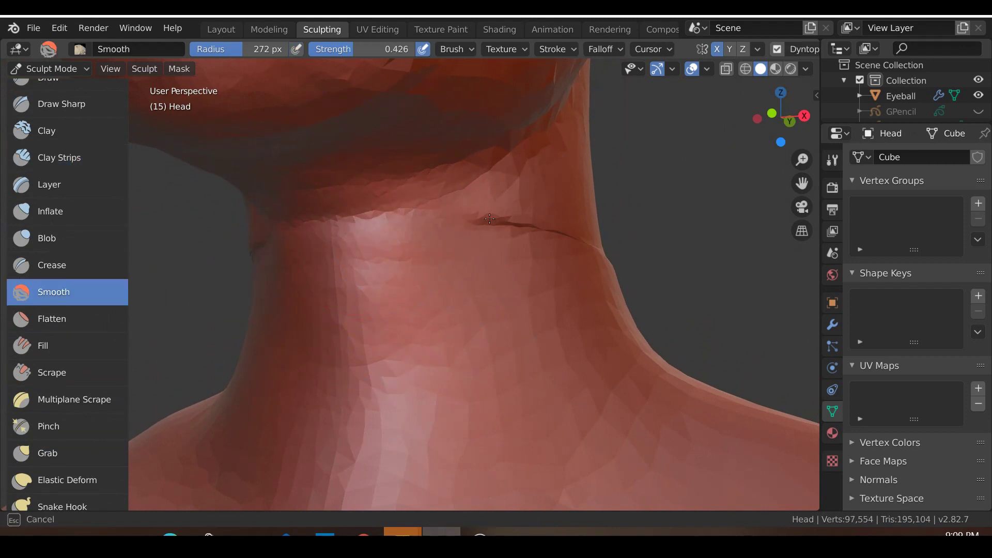
pyautogui.moveTo(390, 295); pyautogui.dragTo(591, 248, button='middle')
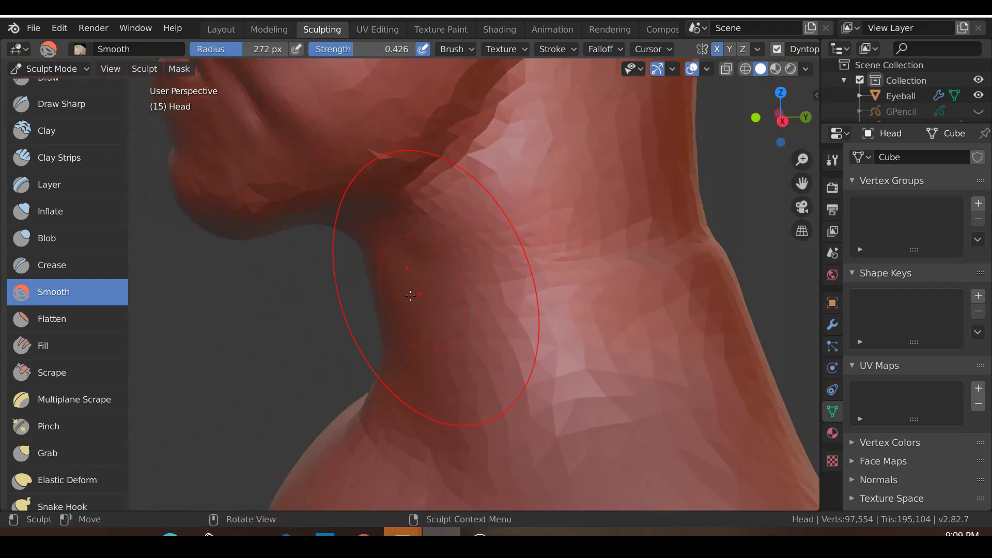
pyautogui.moveTo(410, 295); pyautogui.dragTo(345, 306, button='middle')
pyautogui.moveTo(523, 305)
pyautogui.mouseDown()
pyautogui.moveTo(564, 312)
pyautogui.moveTo(694, 302)
pyautogui.mouseUp()
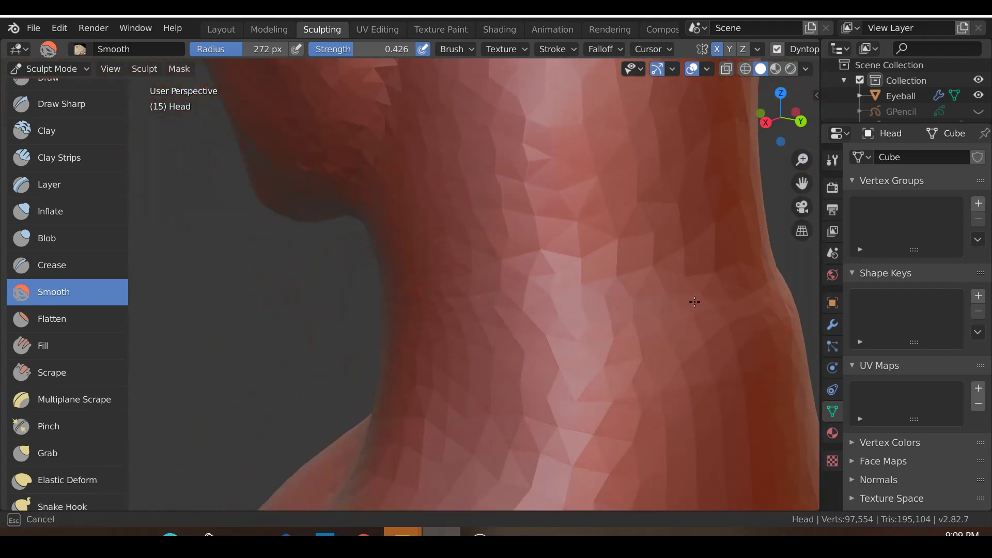
# - Smooth the back of the neck where the seam runs across it
pyautogui.moveTo(593, 315); pyautogui.dragTo(442, 328, button='middle')
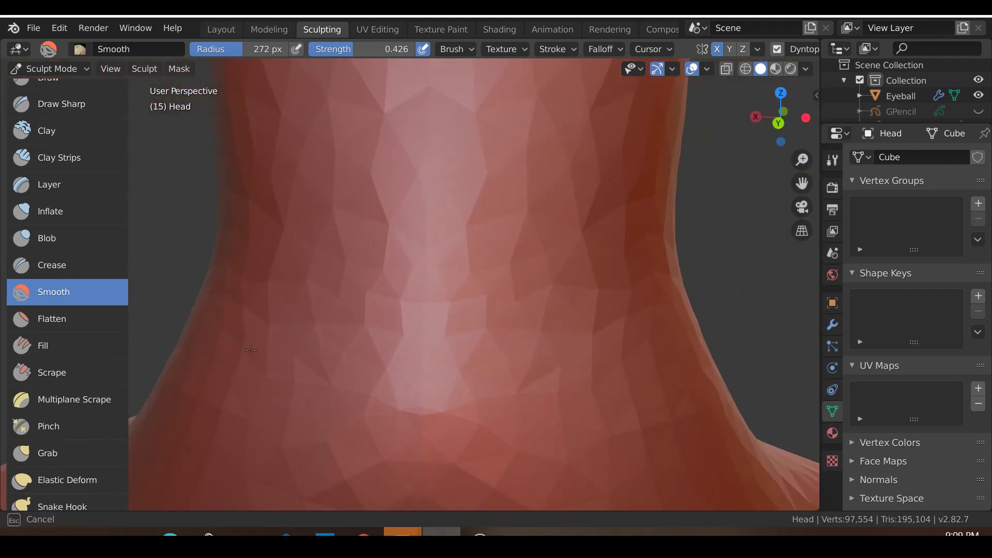
pyautogui.moveTo(251, 351); pyautogui.dragTo(369, 381)
pyautogui.scroll(-3, 369, 381)
pyautogui.moveTo(368, 381)
pyautogui.mouseDown(button='middle')
pyautogui.moveTo(535, 377)
pyautogui.moveTo(442, 285)
pyautogui.mouseUp(button='middle')
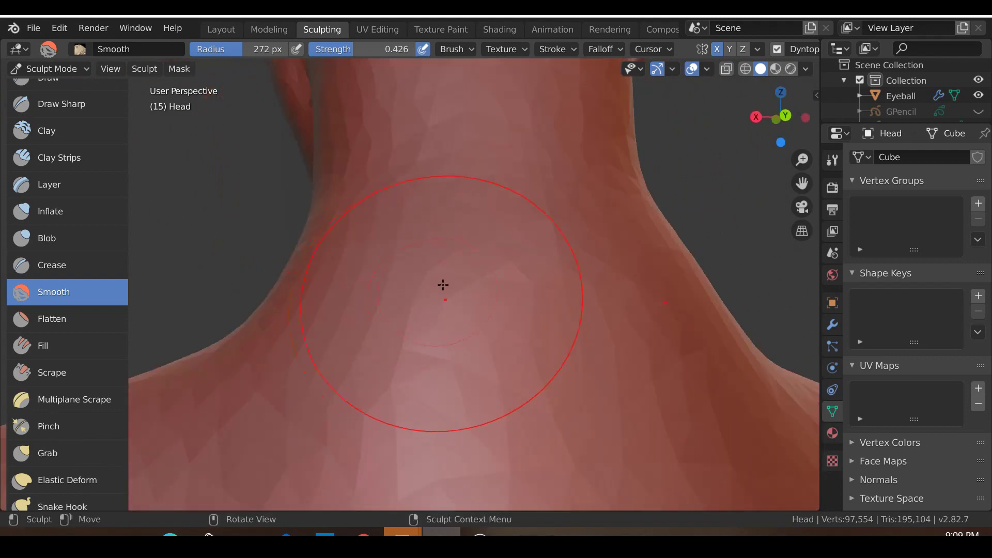
# - Pull the base of the neck downward where it meets the shoulders, using the Grab brush in front view
pyautogui.press('KP_1')
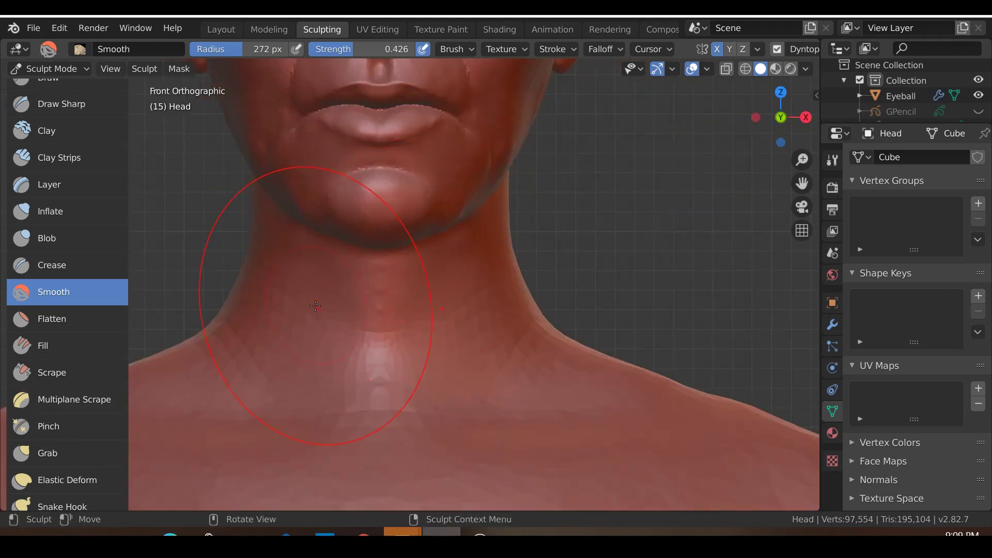
pyautogui.moveTo(315, 306)
pyautogui.mouseDown(button='middle')
pyautogui.moveTo(310, 260)
pyautogui.moveTo(305, 365)
pyautogui.mouseUp(button='middle')
pyautogui.press('KP_1')
pyautogui.scroll(-2, 306, 365)
pyautogui.press('g')
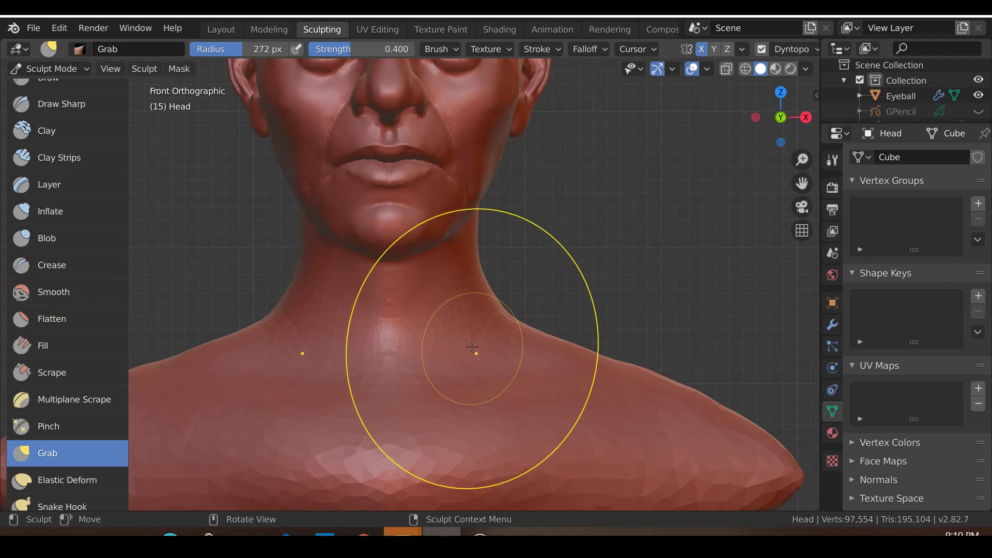
pyautogui.moveTo(472, 346); pyautogui.dragTo(470, 367)
# - Pull the front of the neck base forward and adjust the upper chest with the Grab brush in right side view
pyautogui.moveTo(470, 366); pyautogui.dragTo(387, 374, button='middle')
pyautogui.press('KP_3')
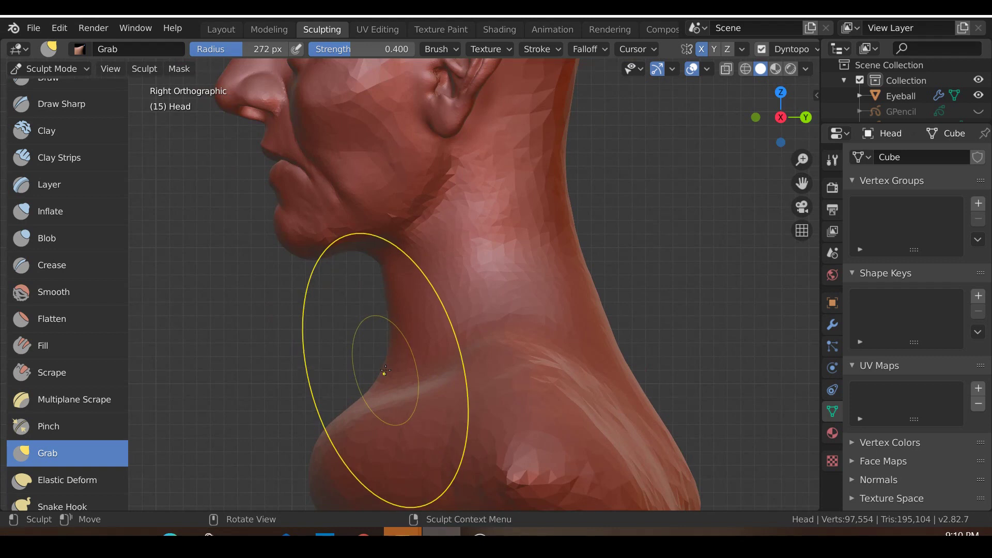
pyautogui.moveTo(388, 360)
pyautogui.mouseDown()
pyautogui.moveTo(340, 369)
pyautogui.moveTo(375, 353)
pyautogui.mouseUp()
pyautogui.scroll(-2, 361, 362)
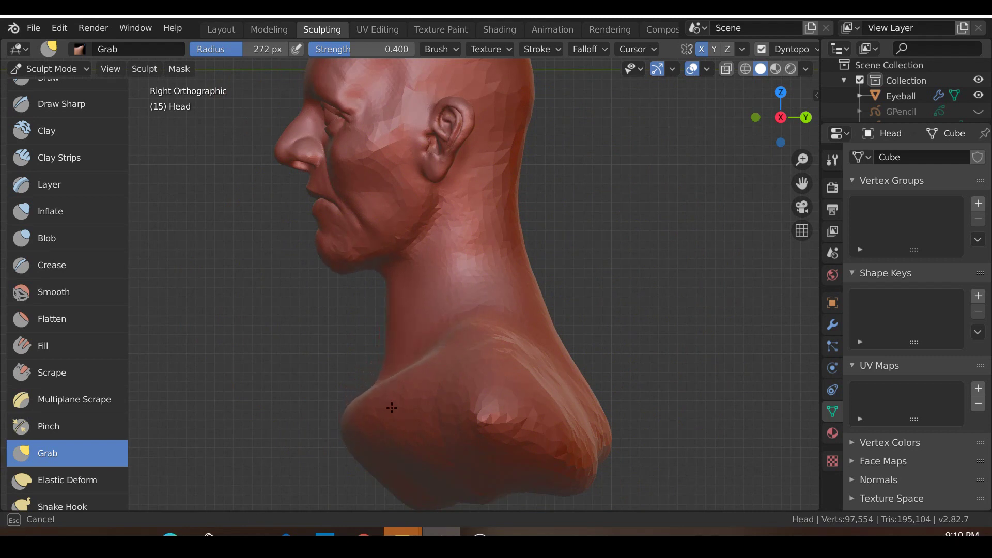
pyautogui.moveTo(392, 407); pyautogui.dragTo(387, 409)
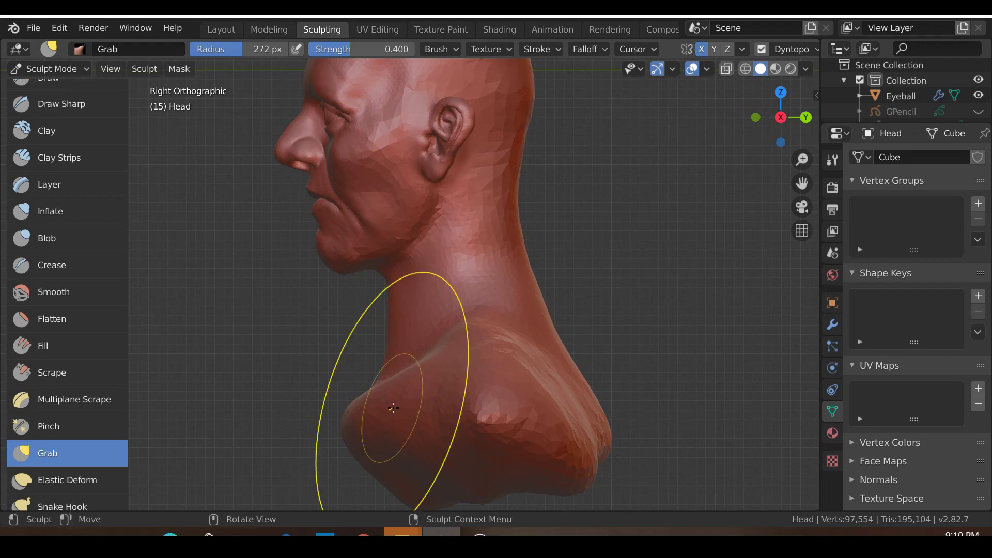
# - Nudge the side of the neck base toward the back with the Grab brush, checking it in right side view
pyautogui.moveTo(387, 409)
pyautogui.mouseDown(button='middle')
pyautogui.moveTo(349, 401)
pyautogui.moveTo(374, 399)
pyautogui.mouseUp(button='middle')
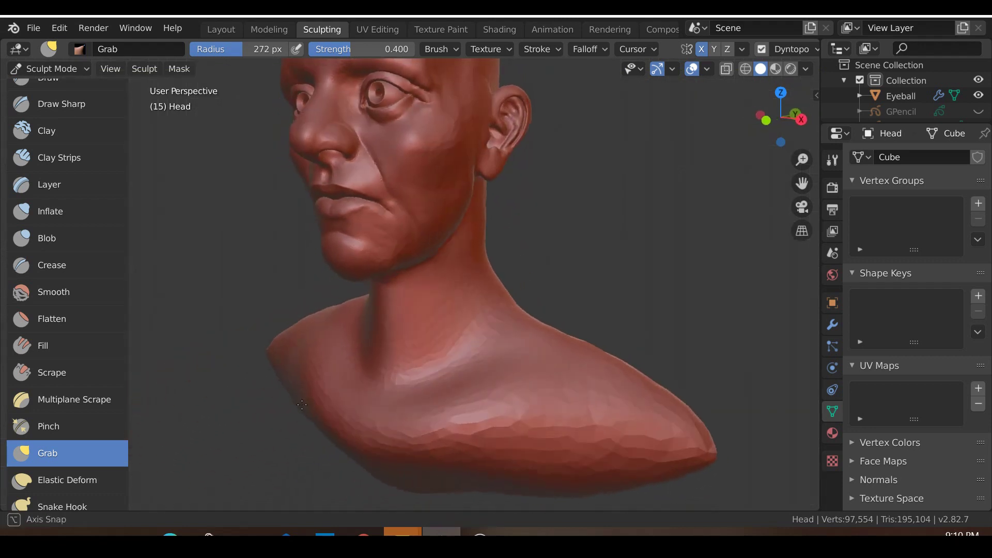
pyautogui.moveTo(376, 398)
pyautogui.mouseDown()
pyautogui.moveTo(370, 384)
pyautogui.moveTo(372, 392)
pyautogui.mouseUp()
pyautogui.moveTo(373, 392)
pyautogui.mouseDown(button='middle')
pyautogui.moveTo(439, 374)
pyautogui.moveTo(366, 352)
pyautogui.mouseUp(button='middle')
pyautogui.scroll(1, 463, 354)
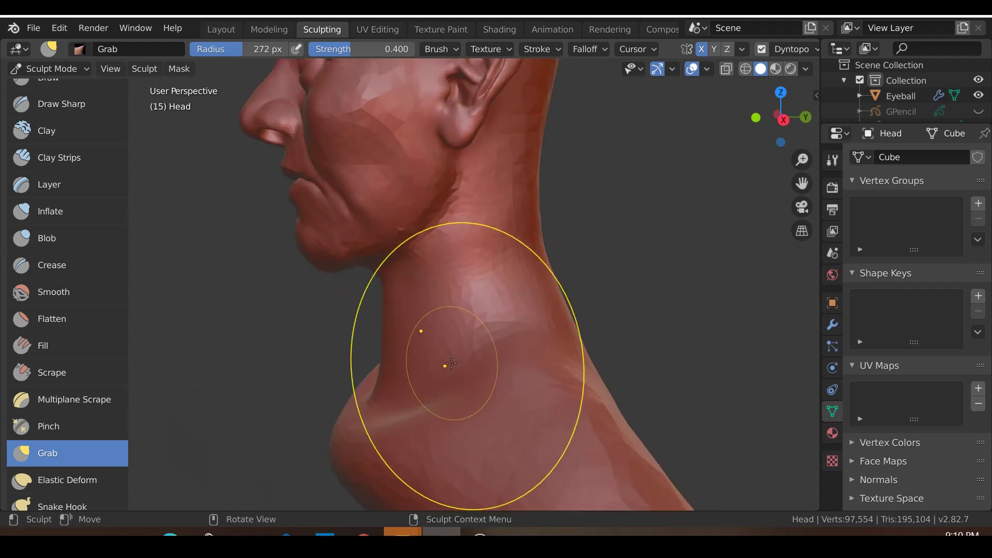
pyautogui.moveTo(442, 361)
pyautogui.mouseDown()
pyautogui.moveTo(477, 376)
pyautogui.moveTo(467, 373)
pyautogui.mouseUp()
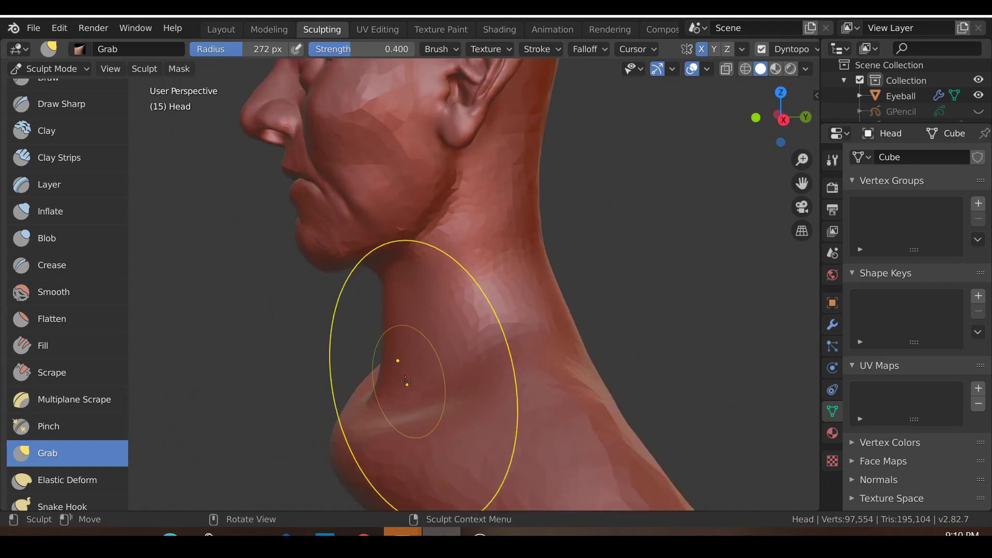
pyautogui.scroll(-4, 406, 381)
pyautogui.press('KP_3')
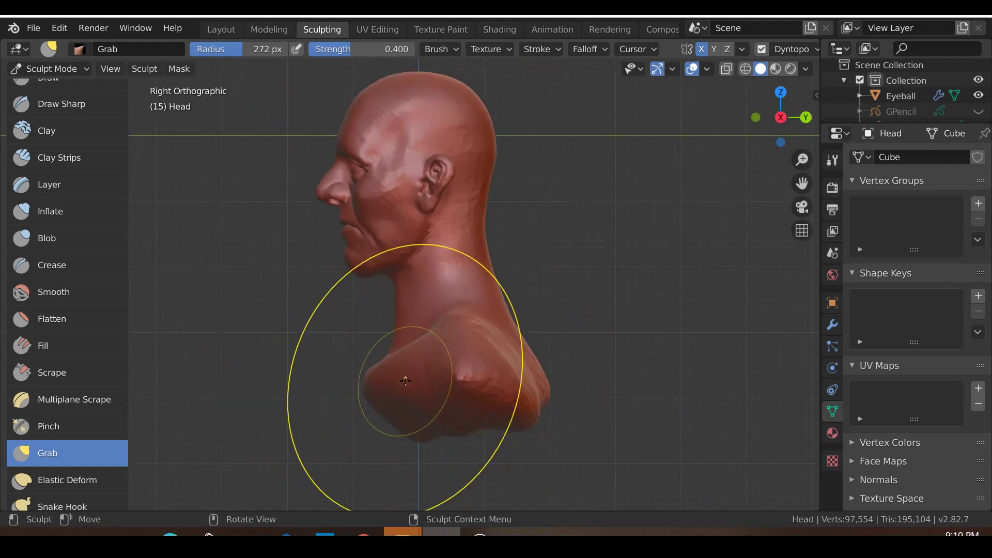
# - Adjust the lower side and front of the neck with the Grab brush from low and side angles
pyautogui.scroll(3, 405, 381)
pyautogui.moveTo(404, 382)
pyautogui.mouseDown(button='middle')
pyautogui.moveTo(519, 367)
pyautogui.moveTo(460, 372)
pyautogui.moveTo(455, 307)
pyautogui.mouseUp(button='middle')
pyautogui.moveTo(455, 306); pyautogui.dragTo(466, 301)
pyautogui.moveTo(466, 300); pyautogui.dragTo(450, 288, button='middle')
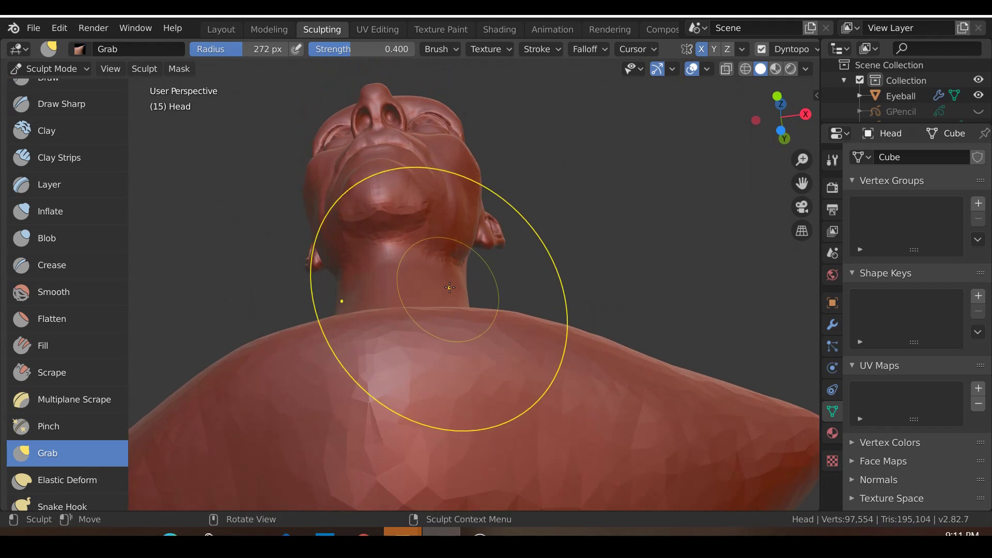
pyautogui.moveTo(450, 288); pyautogui.dragTo(440, 313)
pyautogui.moveTo(440, 313); pyautogui.dragTo(379, 396, button='middle')
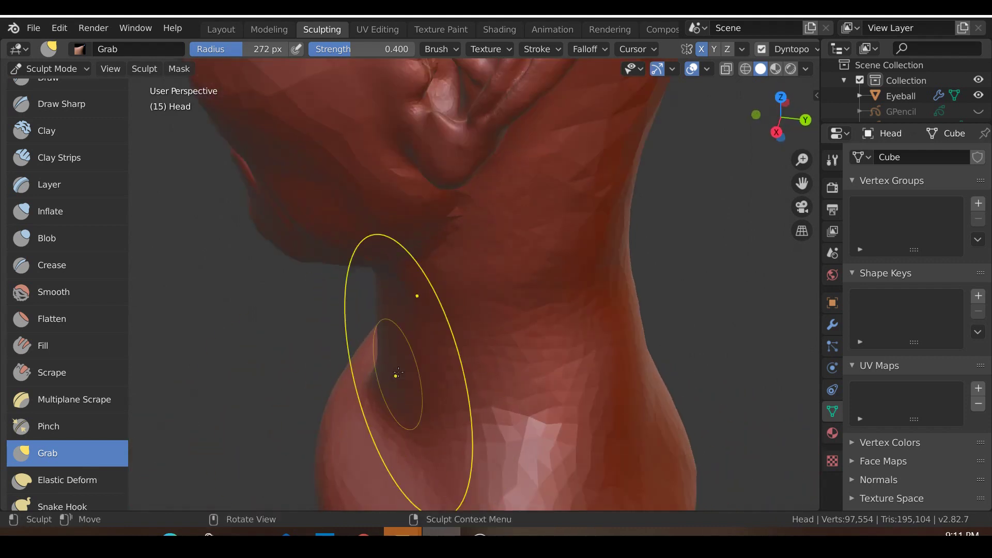
pyautogui.moveTo(398, 372); pyautogui.dragTo(407, 322)
pyautogui.moveTo(427, 321); pyautogui.dragTo(447, 301, button='middle')
pyautogui.scroll(-3, 448, 301)
pyautogui.press('KP_3')
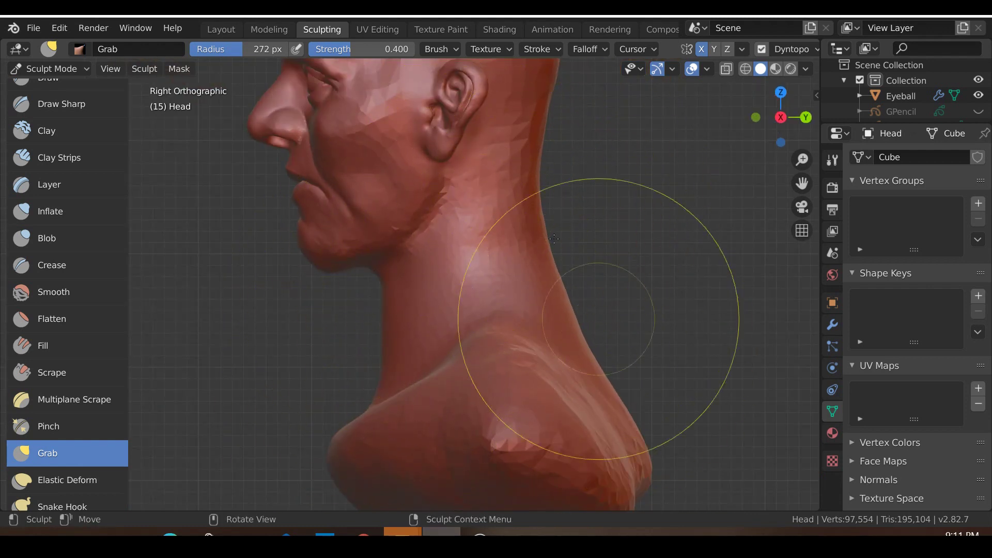
# - Pull the front of the neck base forward toward the upper chest in right side view with the Grab brush
pyautogui.scroll(2, 387, 331)
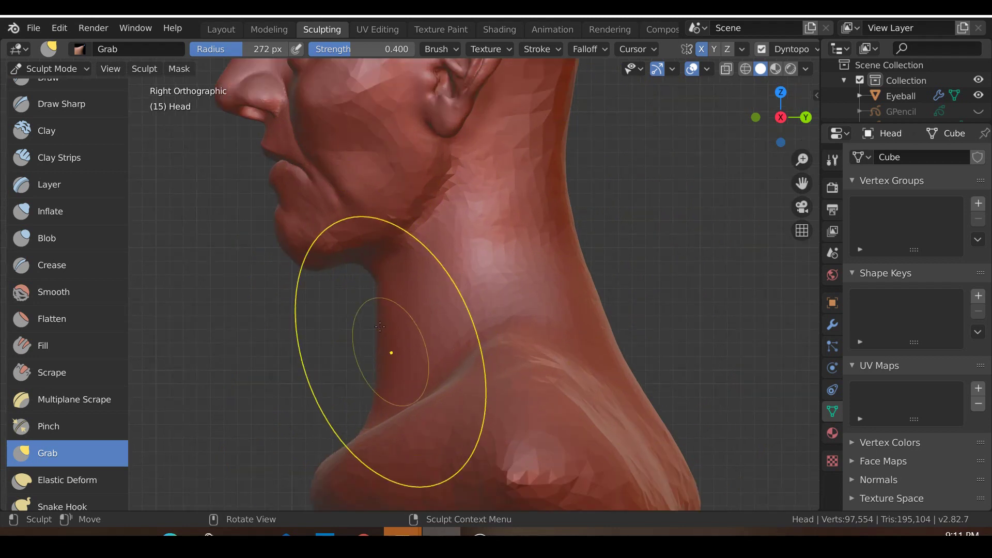
pyautogui.click(389, 375)
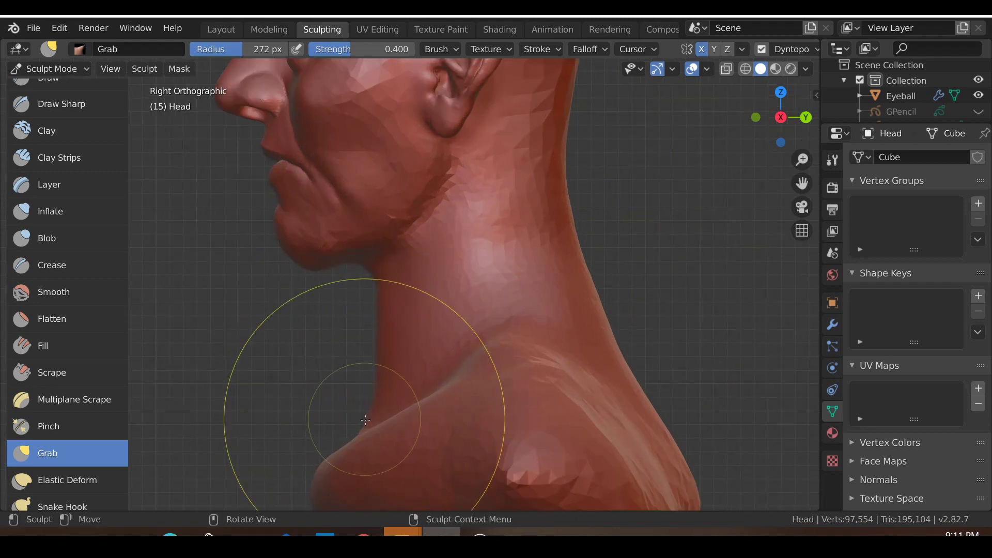
pyautogui.moveTo(368, 422); pyautogui.dragTo(335, 435)
pyautogui.scroll(-2, 339, 420)
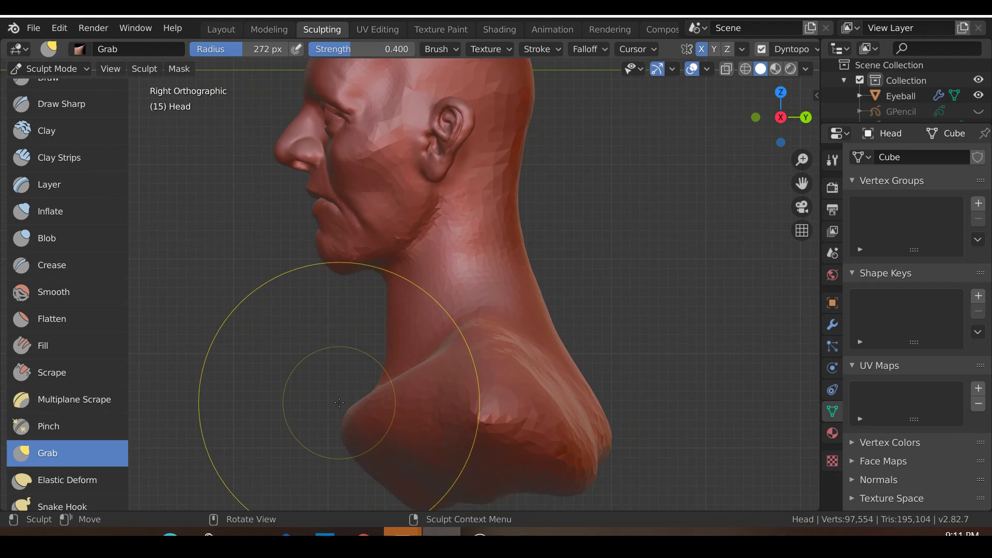
# - Push the front of the neck below the chin backward with the Grab brush so its profile slopes inward
pyautogui.scroll(6, 296, 365)
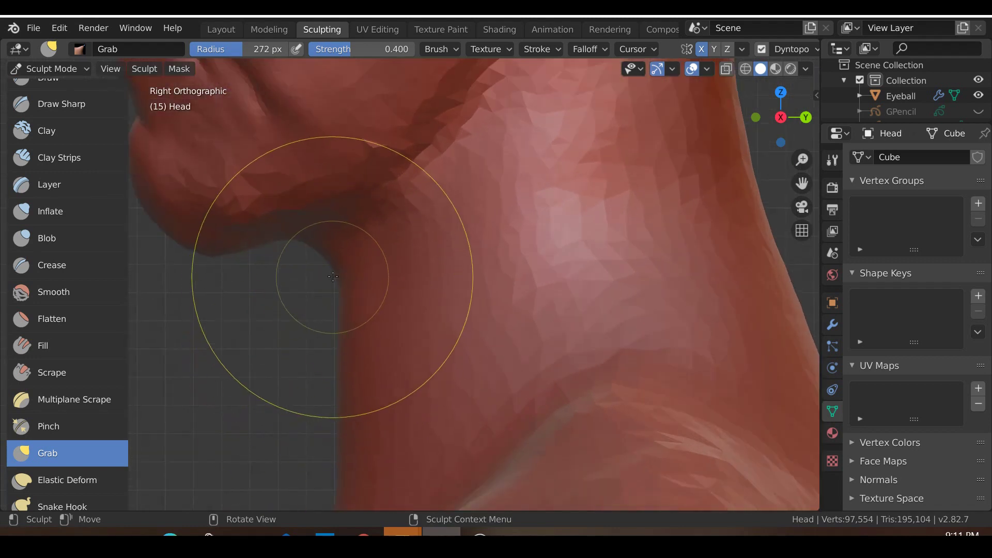
pyautogui.moveTo(289, 351); pyautogui.dragTo(355, 265)
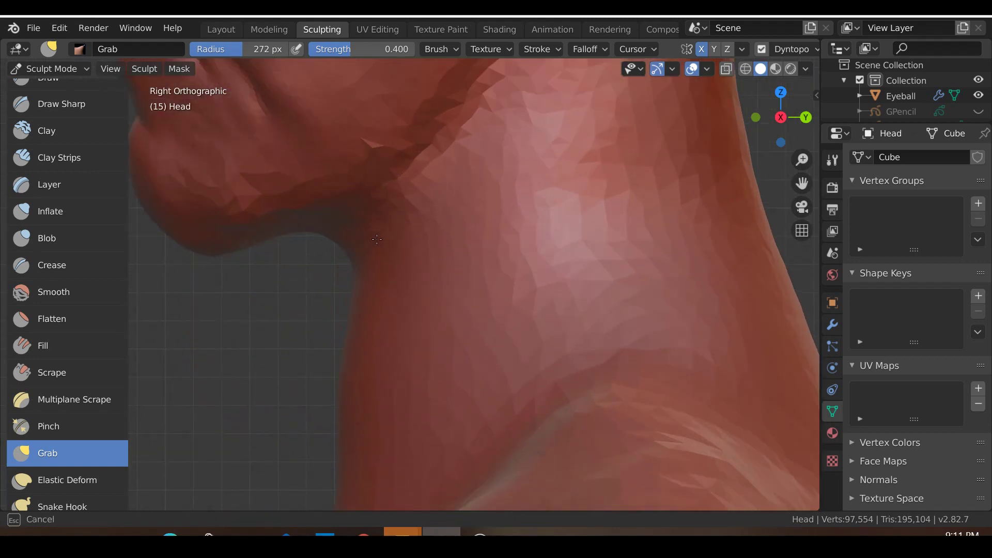
pyautogui.moveTo(395, 239); pyautogui.dragTo(394, 239)
pyautogui.moveTo(343, 372); pyautogui.dragTo(364, 376)
pyautogui.moveTo(369, 273); pyautogui.dragTo(359, 274)
pyautogui.scroll(-2, 352, 374)
pyautogui.scroll(-2, 352, 373)
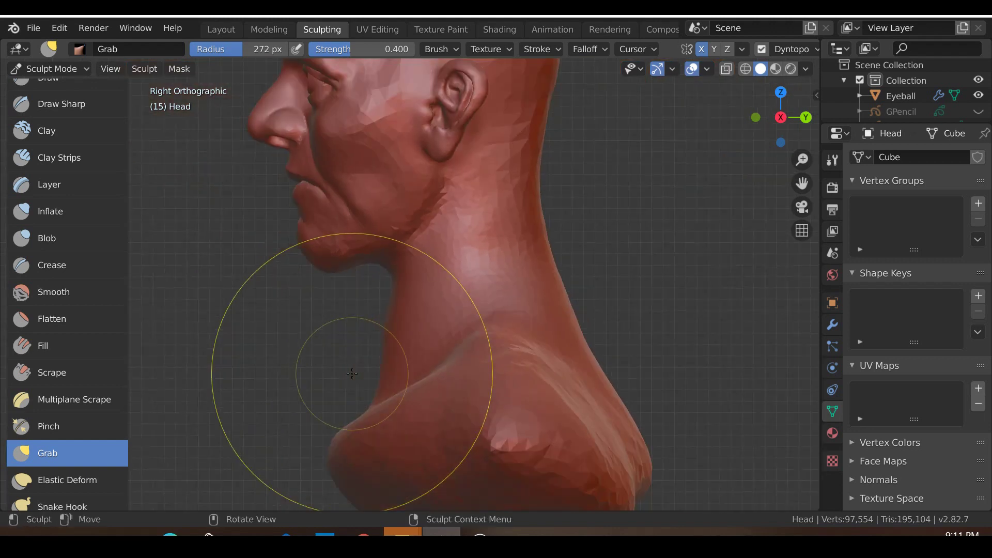
pyautogui.scroll(-2, 352, 373)
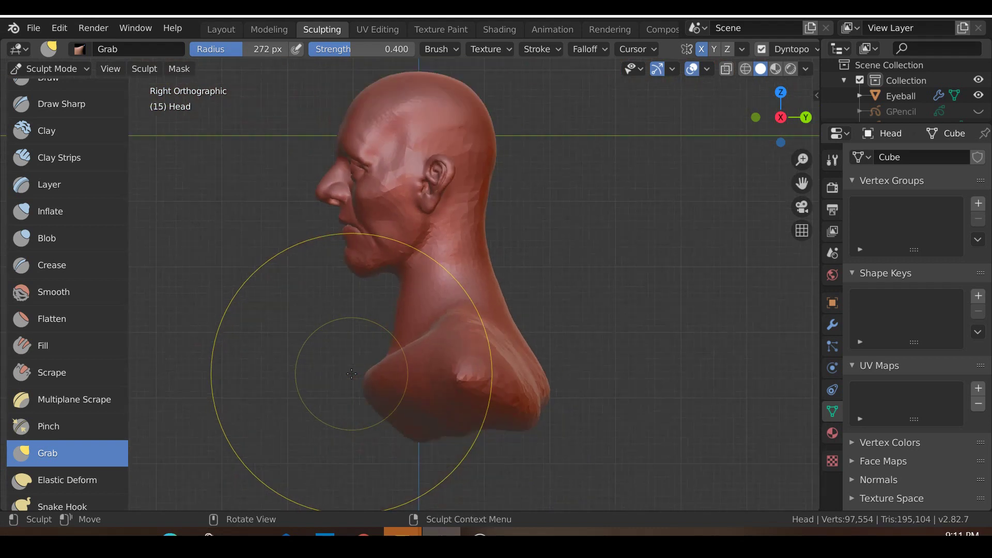
# - Examine the neck's width, slope and transition into the shoulders from the front, three-quarter and right side views
pyautogui.press('KP_1')
pyautogui.scroll(5, 351, 374)
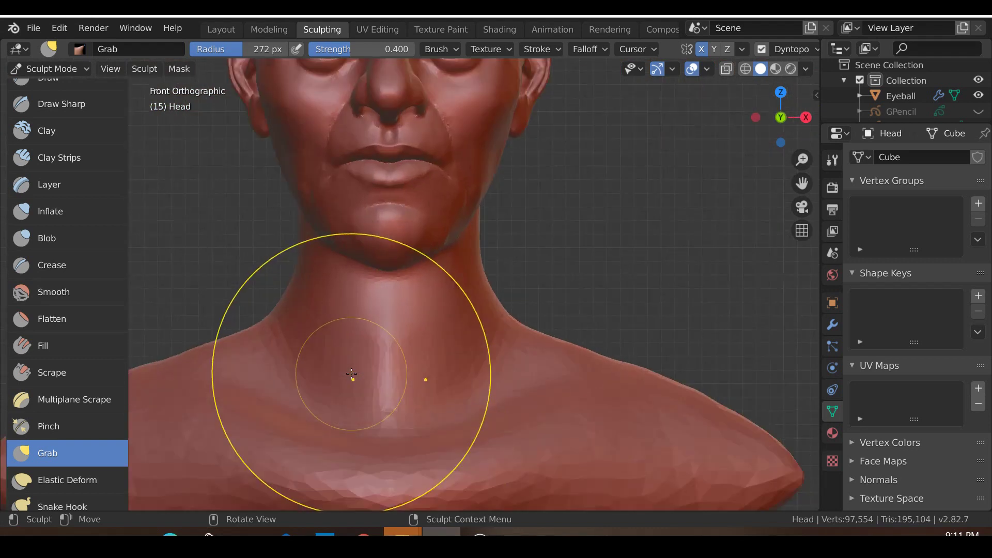
pyautogui.scroll(-1, 352, 373)
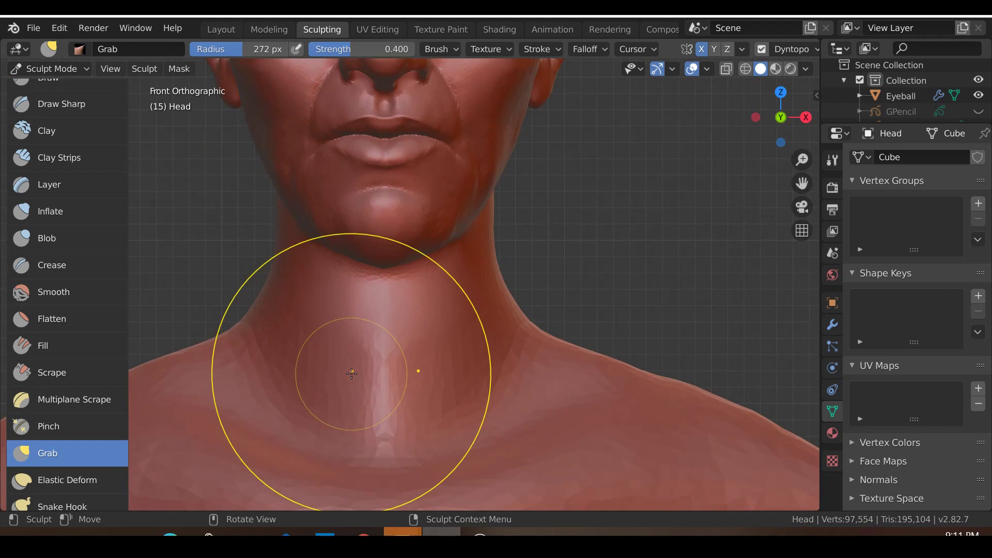
pyautogui.moveTo(509, 348)
pyautogui.mouseDown(button='middle')
pyautogui.moveTo(431, 355)
pyautogui.moveTo(536, 186)
pyautogui.moveTo(547, 129)
pyautogui.mouseUp(button='middle')
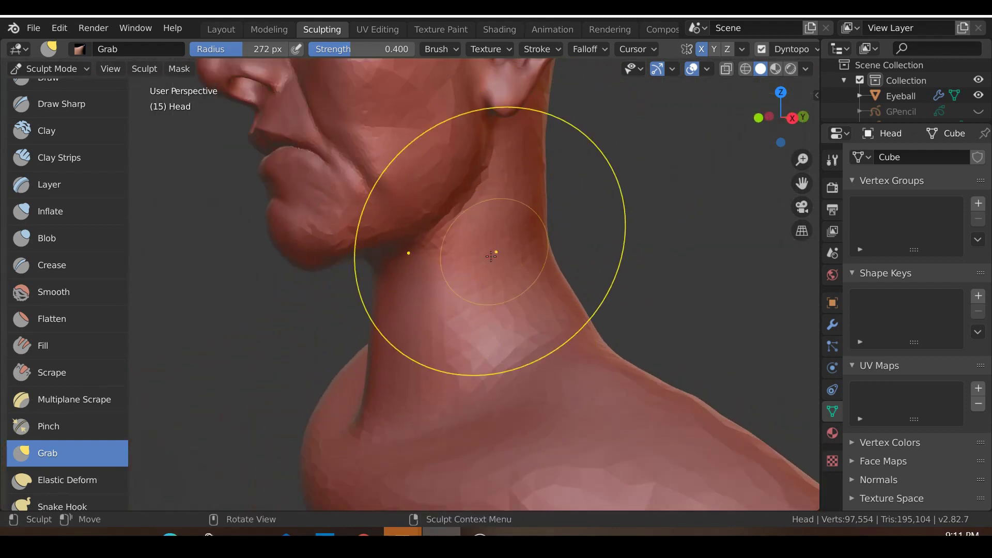
pyautogui.moveTo(491, 256); pyautogui.dragTo(521, 250, button='middle')
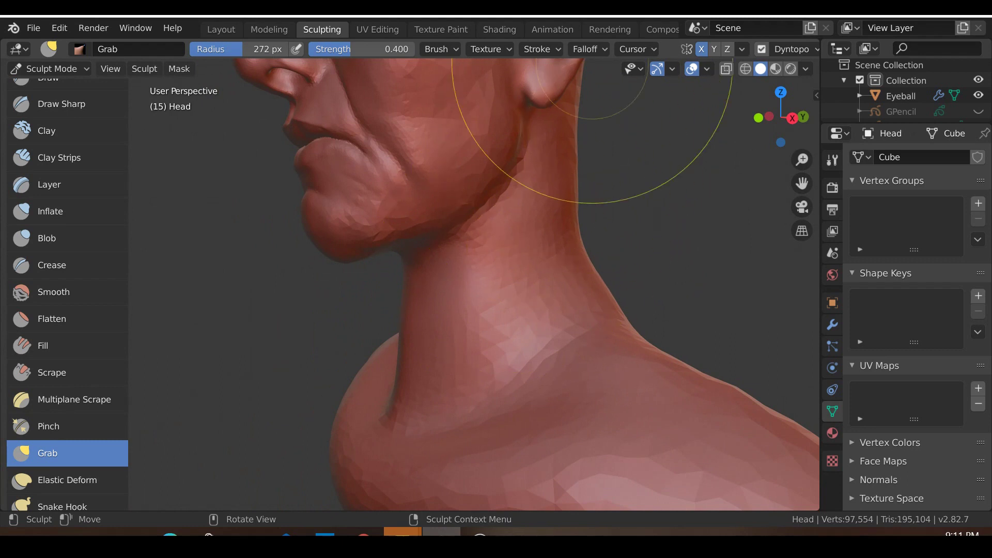
pyautogui.moveTo(476, 355); pyautogui.dragTo(533, 389, button='middle')
pyautogui.scroll(-3, 533, 388)
pyautogui.press('KP_1')
pyautogui.press('KP_3')
pyautogui.scroll(1, 62, 180)
pyautogui.scroll(3, 612, 253)
pyautogui.scroll(2, 612, 254)
pyautogui.scroll(-2, 611, 252)
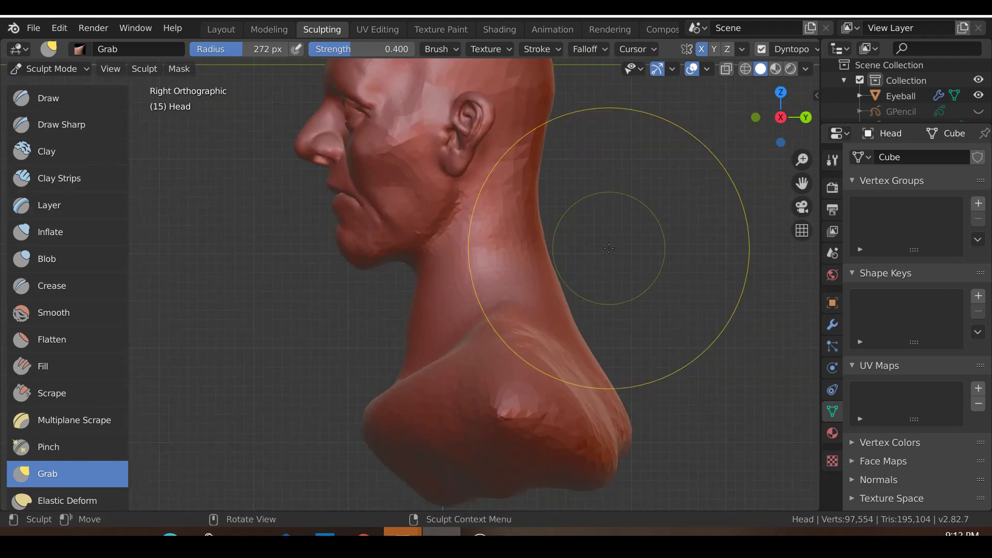
pyautogui.keyDown('shift'); pyautogui.moveTo(561, 235); pyautogui.dragTo(570, 262, button='middle'); pyautogui.keyUp('shift')
pyautogui.scroll(2, 570, 262)
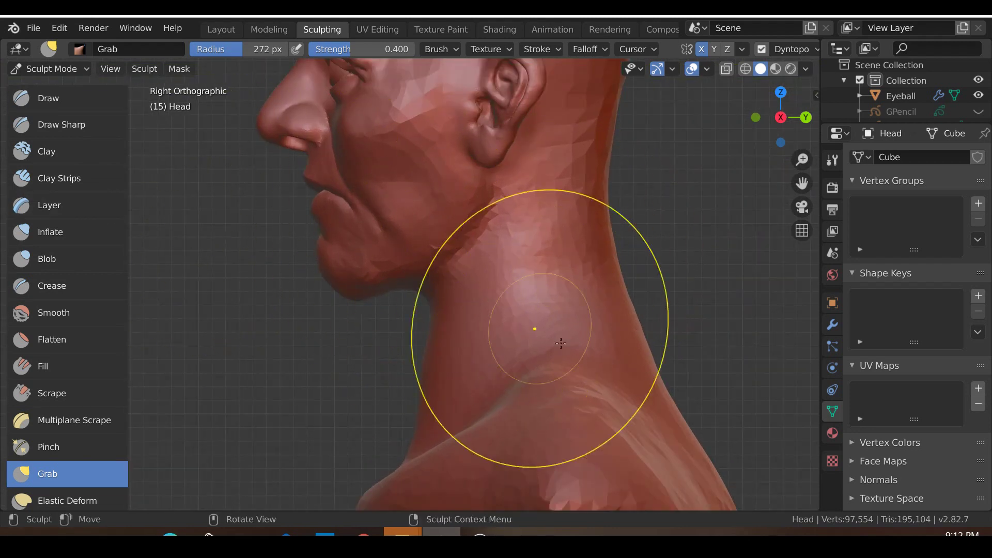
# - Set the Grab brush radius to 164 px and pull the lower front of the chest downward and forward in right side view
pyautogui.moveTo(321, 417); pyautogui.dragTo(332, 410, button='middle')
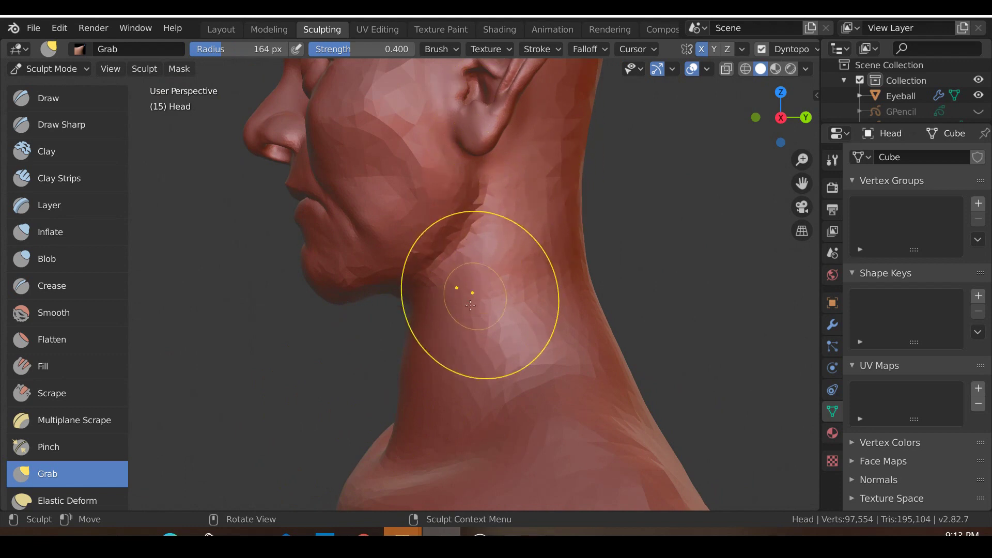
pyautogui.moveTo(422, 402)
pyautogui.mouseDown(button='middle')
pyautogui.moveTo(517, 386)
pyautogui.moveTo(464, 431)
pyautogui.mouseUp(button='middle')
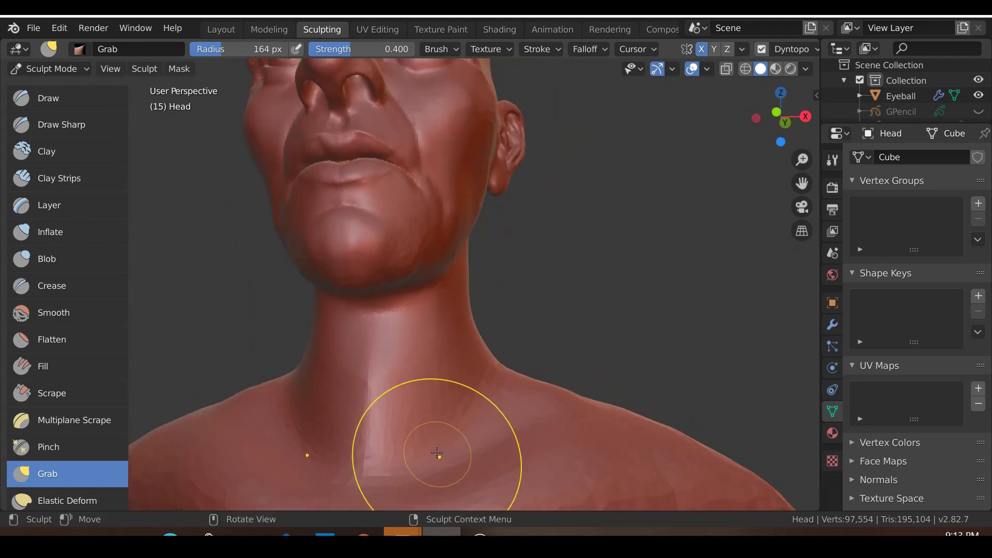
pyautogui.moveTo(454, 410); pyautogui.dragTo(295, 410, button='middle')
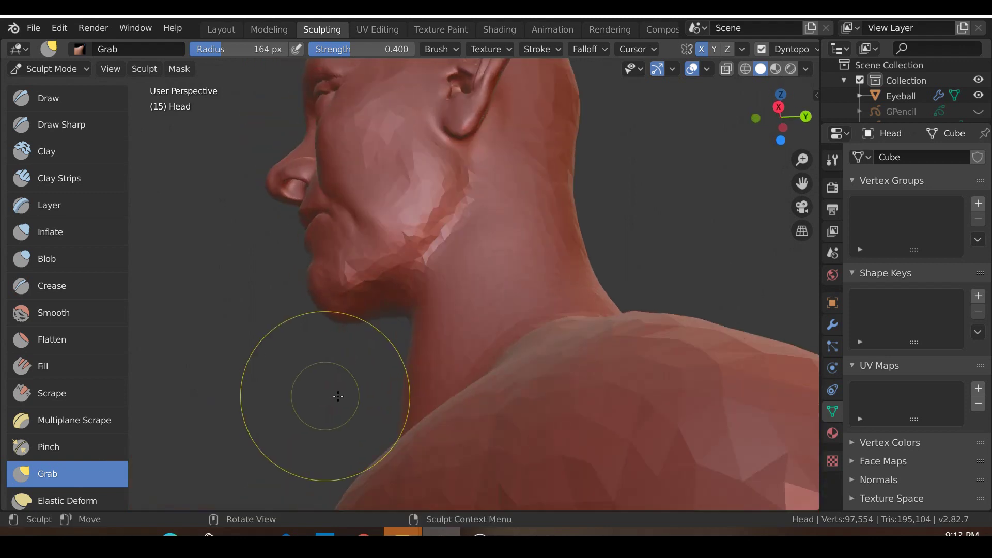
pyautogui.moveTo(414, 399)
pyautogui.mouseDown(button='middle')
pyautogui.moveTo(510, 426)
pyautogui.moveTo(529, 381)
pyautogui.mouseUp(button='middle')
pyautogui.scroll(-3, 508, 426)
pyautogui.scroll(2, 495, 428)
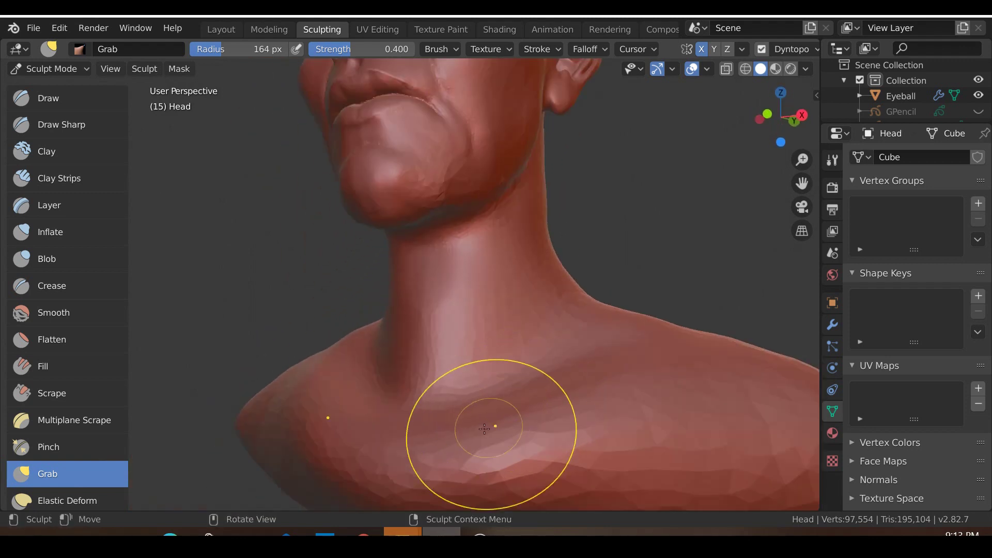
pyautogui.scroll(-2, 500, 430)
pyautogui.moveTo(500, 430); pyautogui.dragTo(442, 409, button='middle')
pyautogui.press('KP_3')
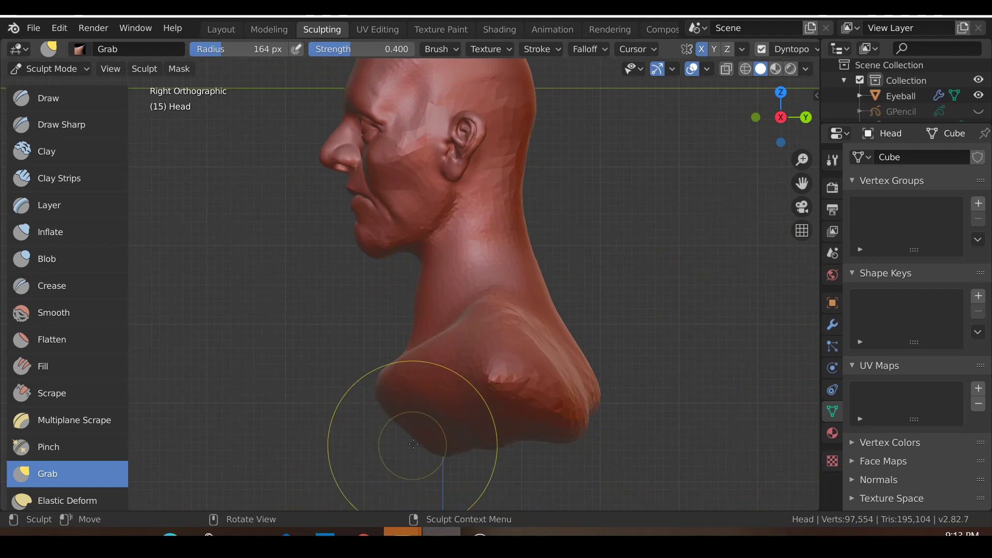
pyautogui.moveTo(397, 457); pyautogui.dragTo(412, 439)
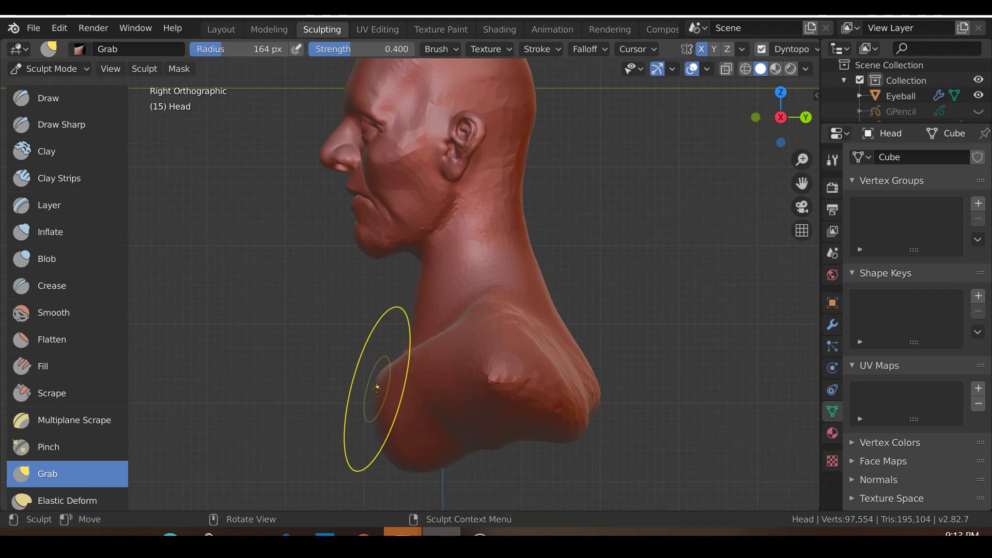
pyautogui.moveTo(379, 392); pyautogui.dragTo(377, 411)
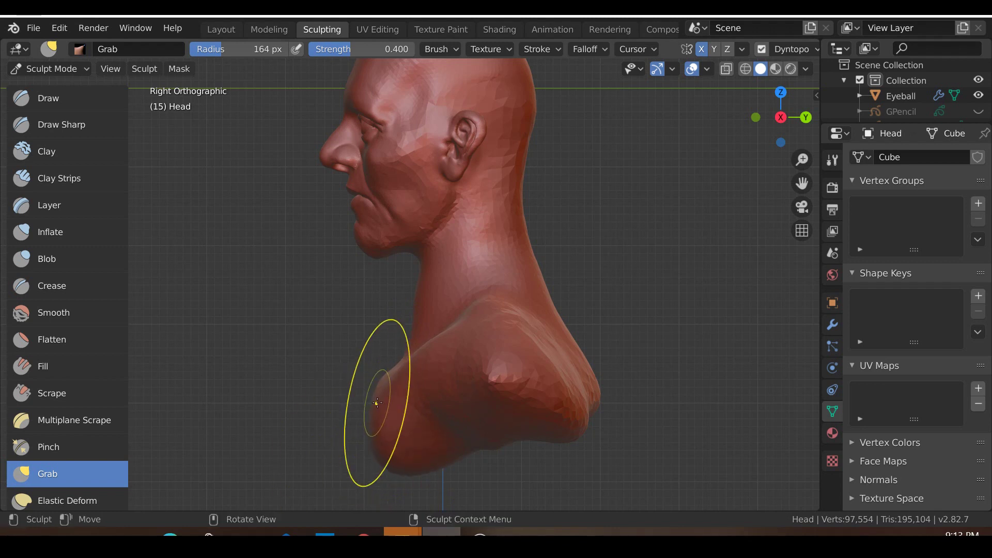
pyautogui.moveTo(376, 403); pyautogui.dragTo(366, 404)
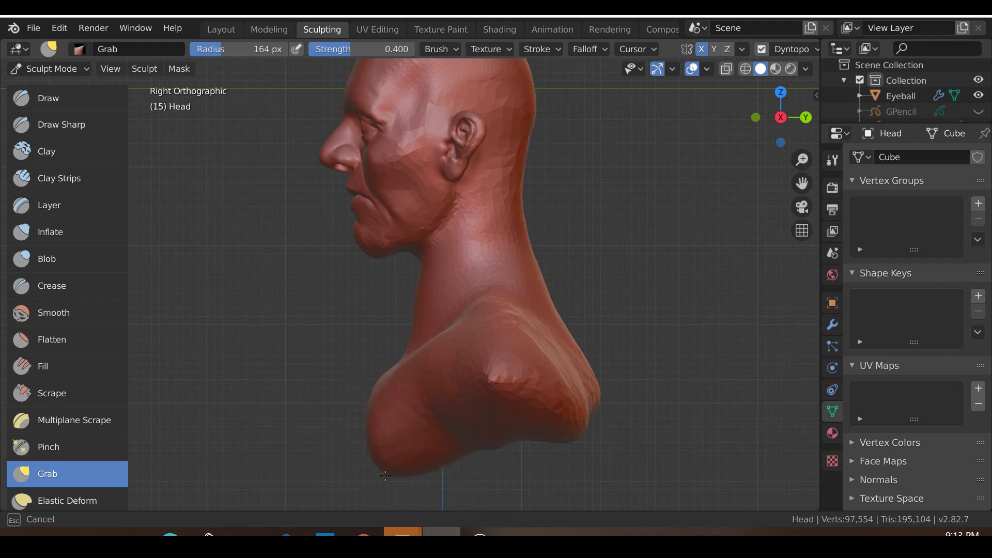
# - Reshape the side and lower edge of the chest with the Grab brush from low and front angles
pyautogui.moveTo(386, 475); pyautogui.dragTo(461, 420, button='middle')
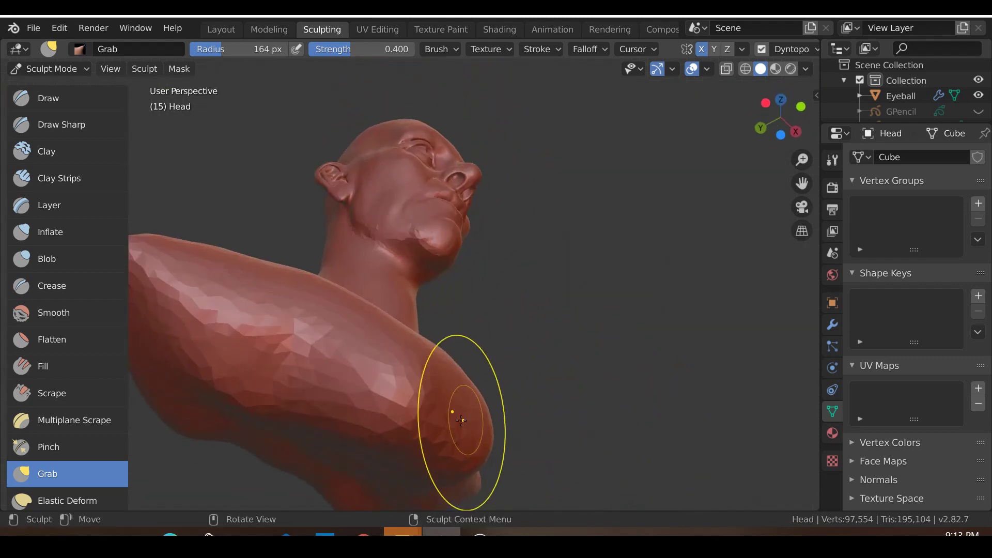
pyautogui.moveTo(462, 420)
pyautogui.mouseDown()
pyautogui.moveTo(488, 423)
pyautogui.moveTo(454, 432)
pyautogui.mouseUp()
pyautogui.moveTo(454, 432); pyautogui.dragTo(407, 491, button='middle')
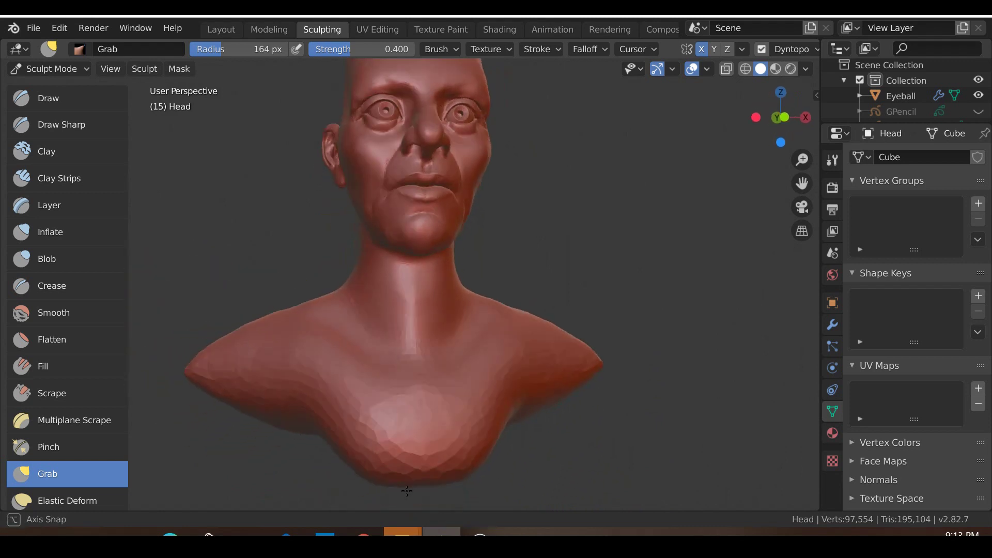
pyautogui.moveTo(425, 419)
pyautogui.mouseDown(button='middle')
pyautogui.moveTo(420, 432)
pyautogui.moveTo(460, 428)
pyautogui.mouseUp(button='middle')
pyautogui.moveTo(429, 483); pyautogui.dragTo(400, 502)
pyautogui.moveTo(471, 466); pyautogui.dragTo(548, 471, button='middle')
# - Pull the surface between the neck base and shoulder slightly up and outward with the Grab brush to shape the collarbone hollow
pyautogui.press('KP_1')
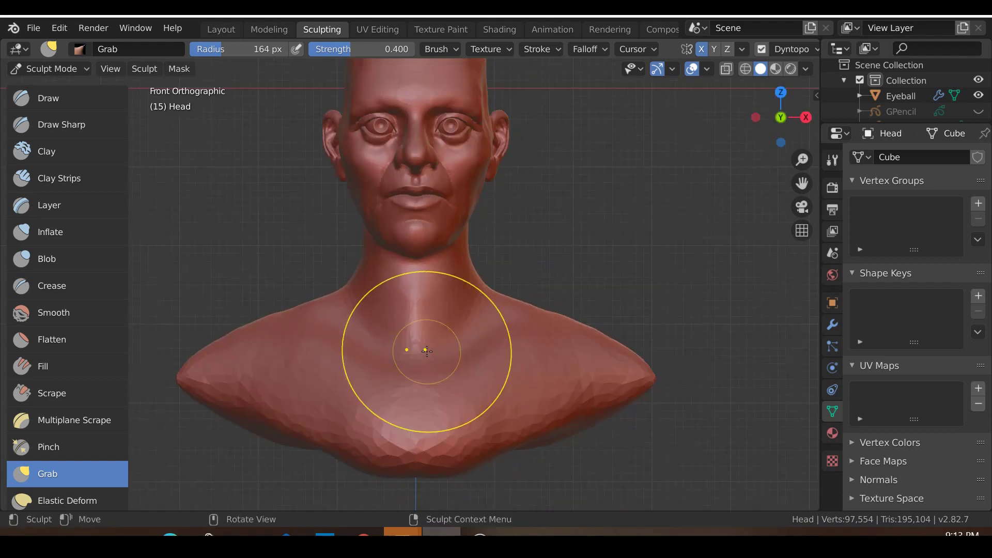
pyautogui.scroll(3, 427, 351)
pyautogui.scroll(2, 527, 386)
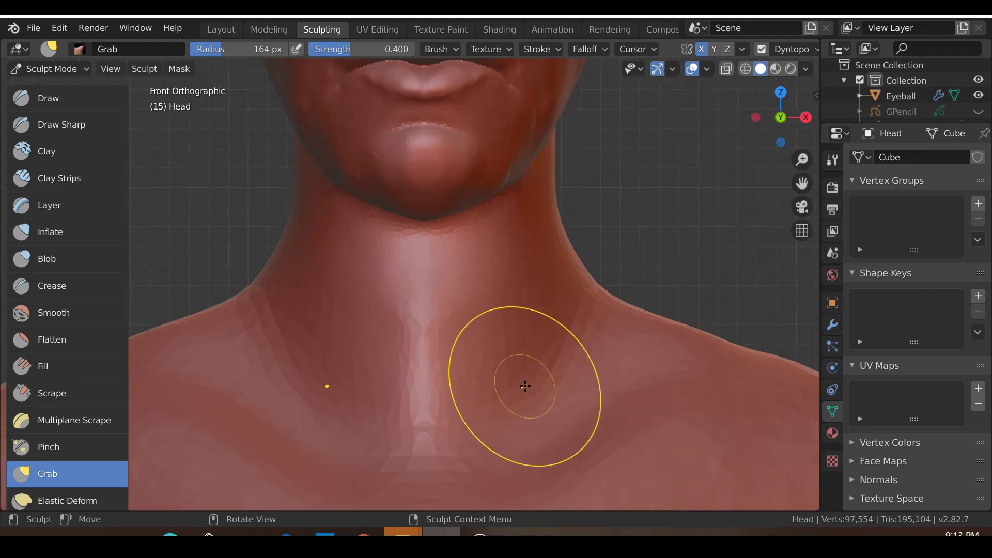
pyautogui.scroll(-1, 522, 385)
pyautogui.keyDown('shift'); pyautogui.moveTo(546, 371); pyautogui.dragTo(514, 404, button='middle'); pyautogui.keyUp('shift')
pyautogui.scroll(-1, 551, 403)
pyautogui.scroll(1, 563, 410)
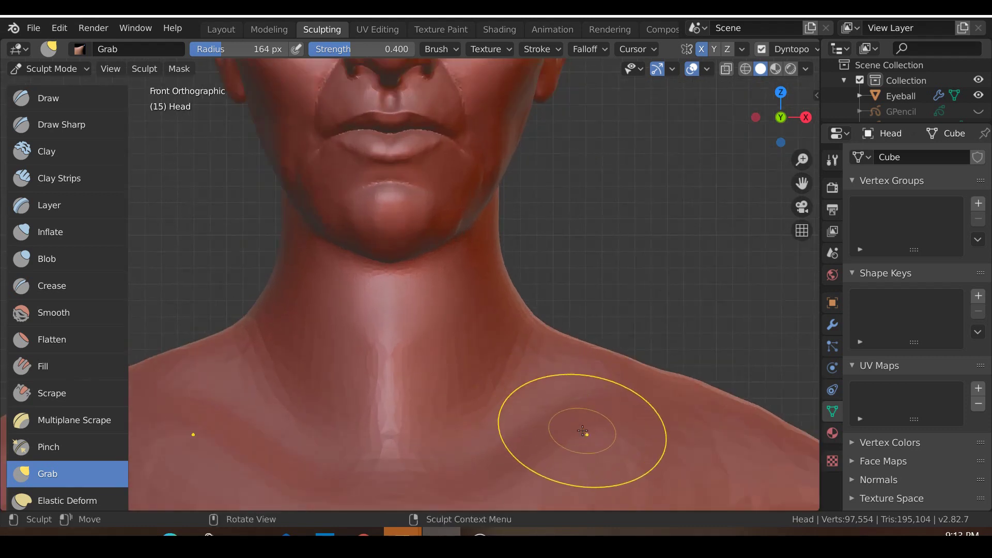
pyautogui.moveTo(580, 442)
pyautogui.mouseDown(button='middle')
pyautogui.moveTo(472, 398)
pyautogui.moveTo(524, 365)
pyautogui.moveTo(505, 432)
pyautogui.moveTo(510, 401)
pyautogui.moveTo(444, 332)
pyautogui.mouseUp(button='middle')
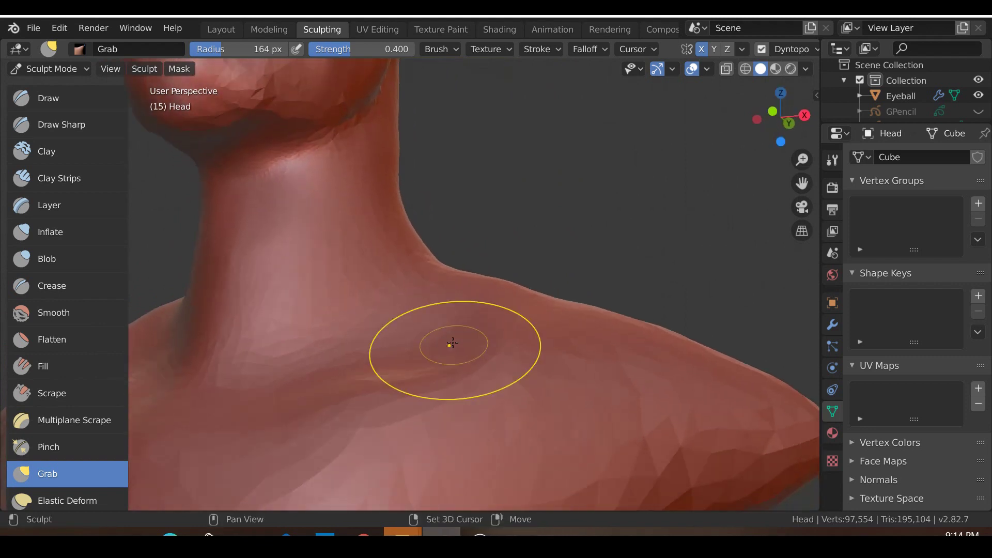
pyautogui.moveTo(448, 345); pyautogui.dragTo(462, 328)
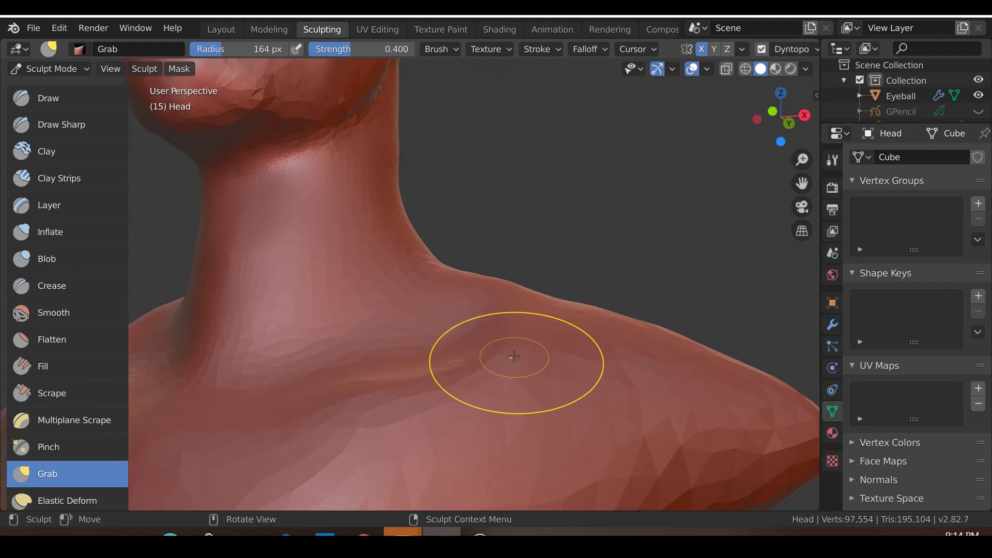
pyautogui.moveTo(524, 362)
pyautogui.mouseDown(button='middle')
pyautogui.moveTo(490, 365)
pyautogui.moveTo(537, 369)
pyautogui.mouseUp(button='middle')
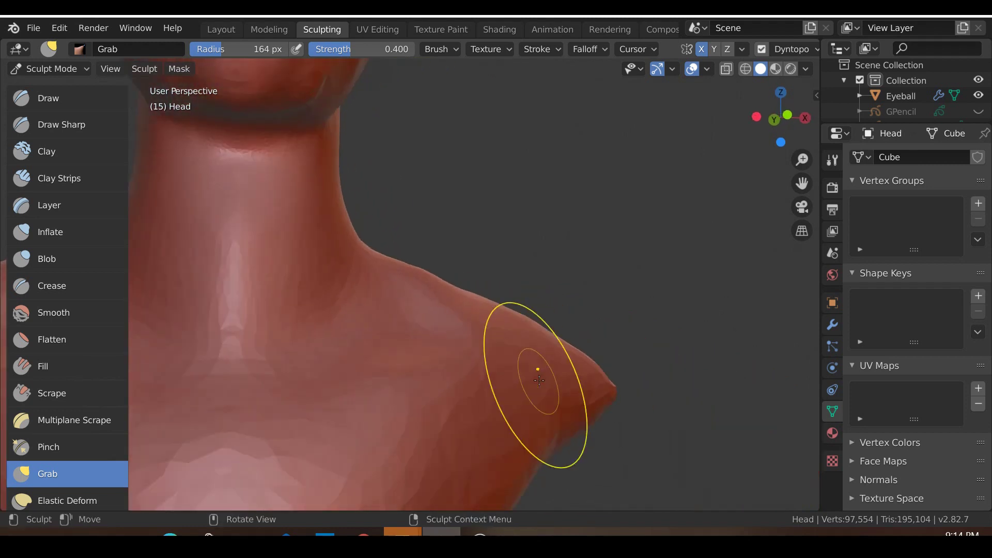
# - Build up both collarbones from the base of the neck toward the shoulders using the Clay Strips brush at a 58 px radius
pyautogui.press('KP_1')
pyautogui.scroll(-3, 517, 378)
pyautogui.keyDown('shift'); pyautogui.moveTo(477, 375); pyautogui.dragTo(488, 374, button='middle'); pyautogui.keyUp('shift')
pyautogui.scroll(2, 545, 382)
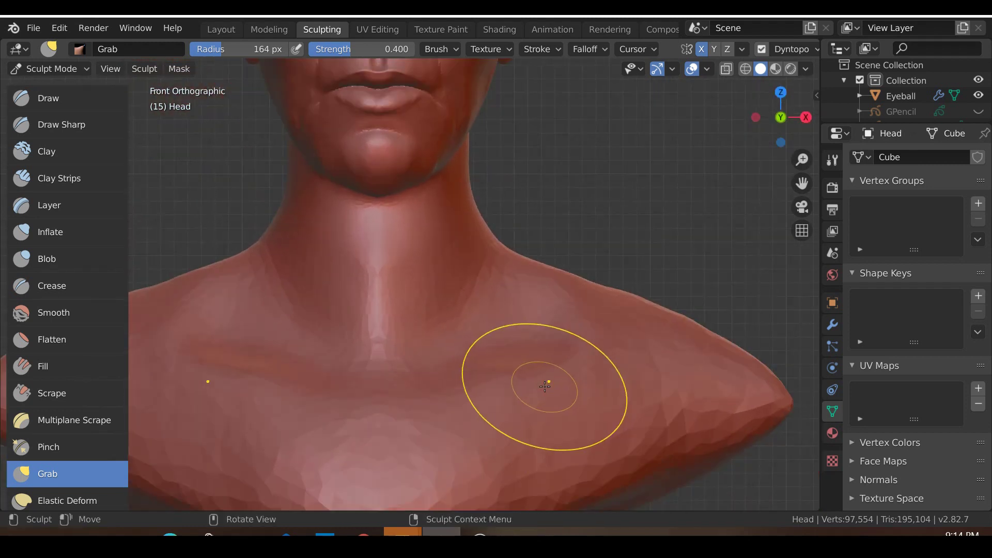
pyautogui.click(57, 178)
pyautogui.press('f')
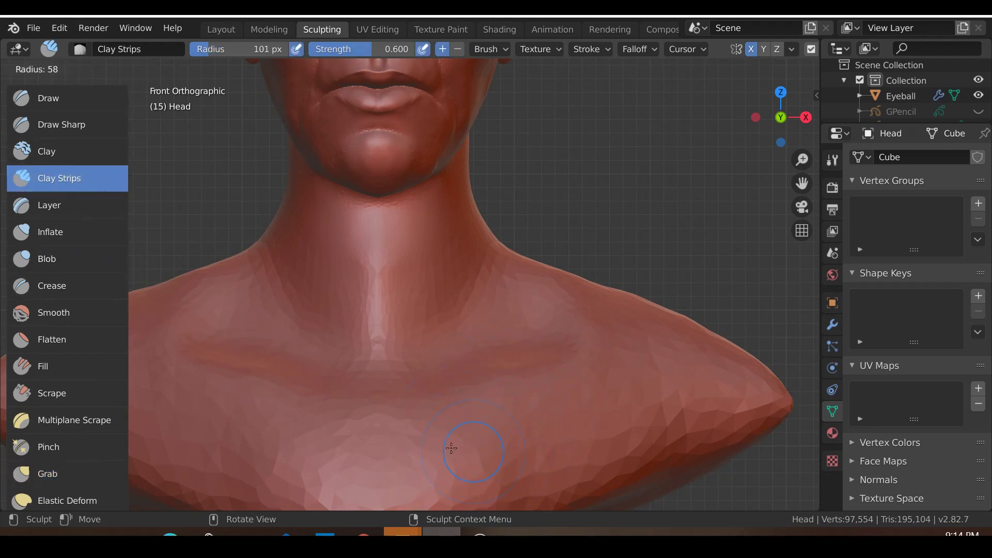
pyautogui.click(469, 443)
pyautogui.scroll(1, 512, 428)
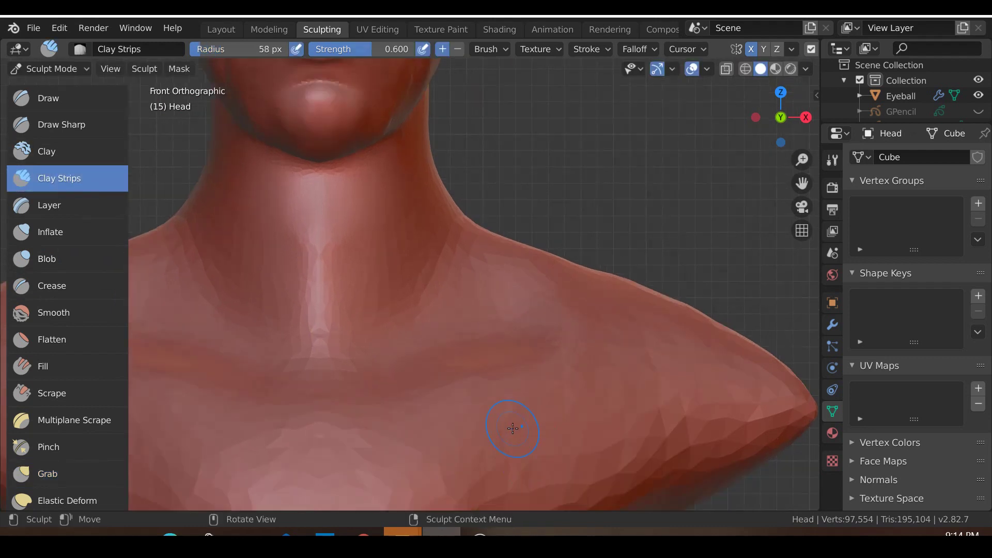
pyautogui.moveTo(363, 405)
pyautogui.mouseDown()
pyautogui.moveTo(336, 414)
pyautogui.moveTo(346, 413)
pyautogui.mouseUp()
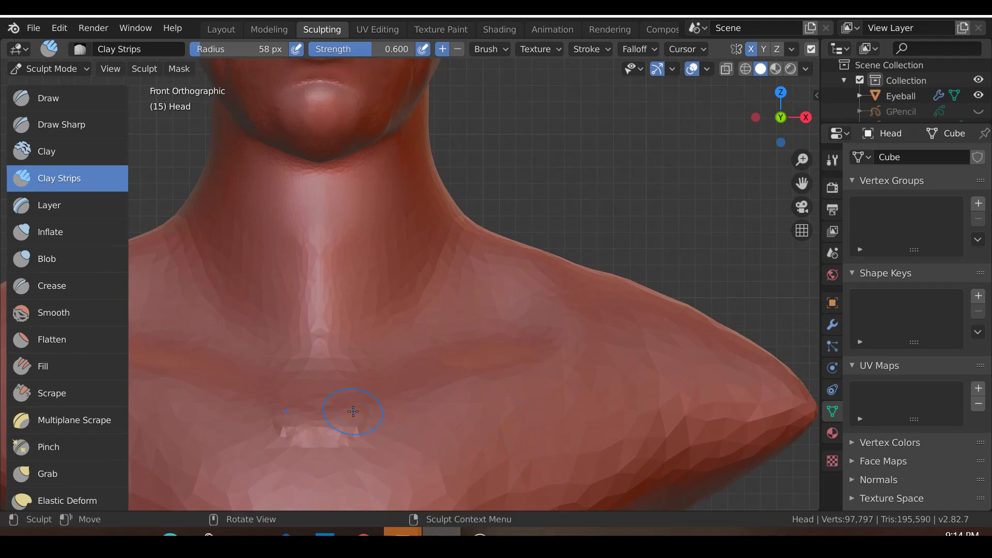
pyautogui.hotkey('ctrl', 'z')
pyautogui.moveTo(368, 425); pyautogui.dragTo(356, 441)
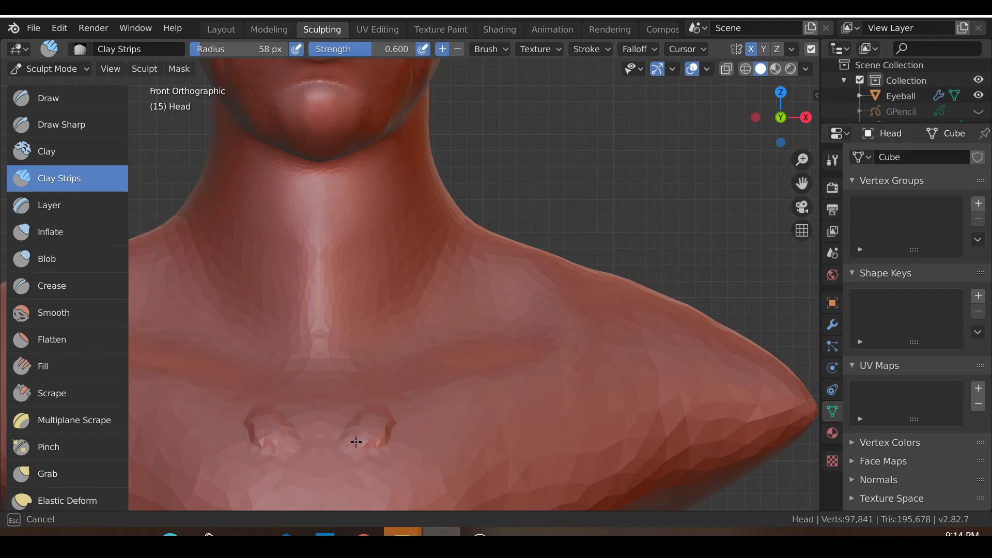
pyautogui.moveTo(401, 412)
pyautogui.mouseDown()
pyautogui.moveTo(413, 423)
pyautogui.moveTo(568, 395)
pyautogui.moveTo(664, 345)
pyautogui.moveTo(494, 417)
pyautogui.mouseUp()
pyautogui.moveTo(365, 436)
pyautogui.mouseDown()
pyautogui.moveTo(422, 404)
pyautogui.moveTo(594, 385)
pyautogui.moveTo(664, 354)
pyautogui.mouseUp()
pyautogui.scroll(-5, 620, 342)
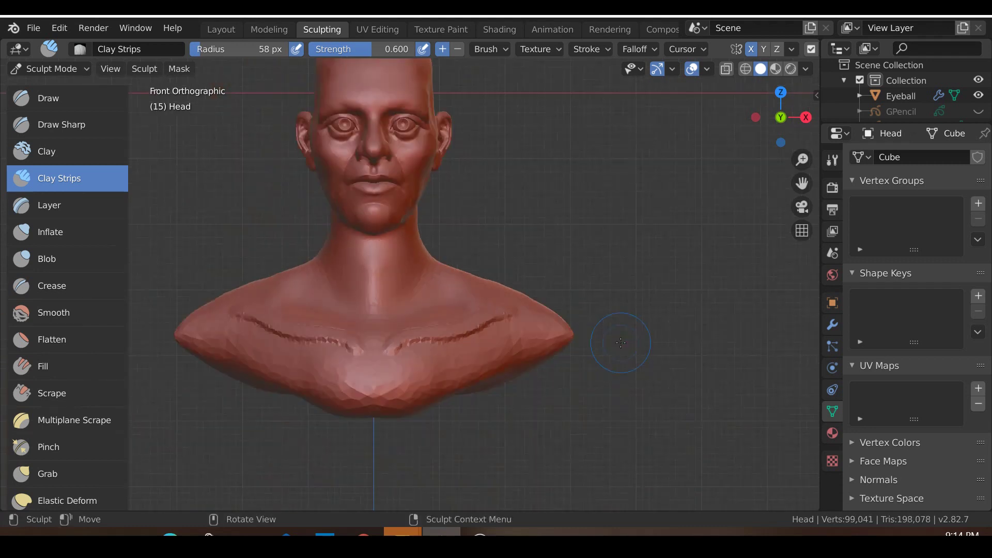
# - Set the Clay Strips radius to 92 px and build up the neck muscle from behind the ear down the side of the neck
pyautogui.scroll(5, 621, 342)
pyautogui.moveTo(522, 290)
pyautogui.mouseDown(button='middle')
pyautogui.moveTo(580, 361)
pyautogui.moveTo(586, 375)
pyautogui.moveTo(567, 389)
pyautogui.mouseUp(button='middle')
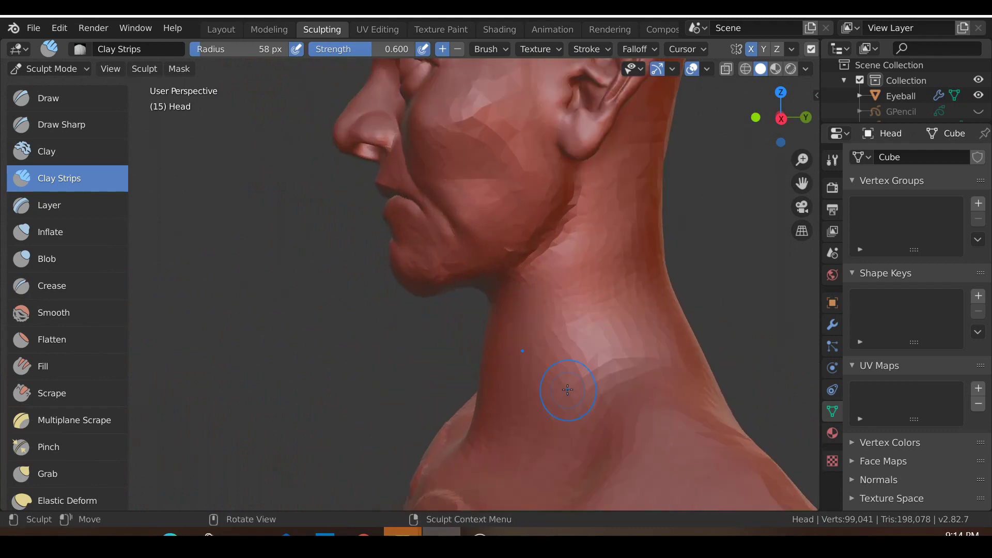
pyautogui.press('f')
pyautogui.click(613, 382)
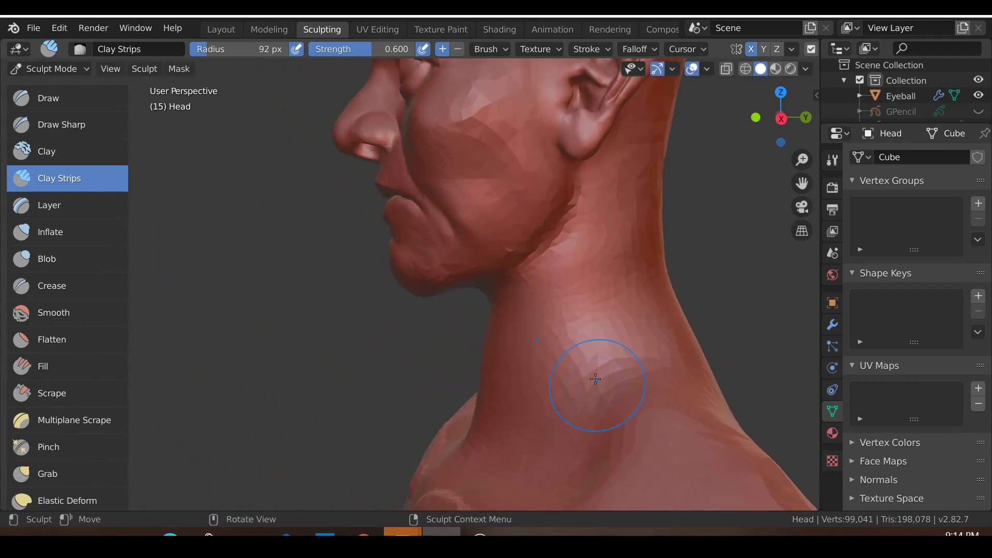
pyautogui.keyDown('shift'); pyautogui.moveTo(585, 379); pyautogui.dragTo(580, 385, button='middle'); pyautogui.keyUp('shift')
pyautogui.scroll(1, 580, 385)
pyautogui.moveTo(636, 164); pyautogui.dragTo(639, 167)
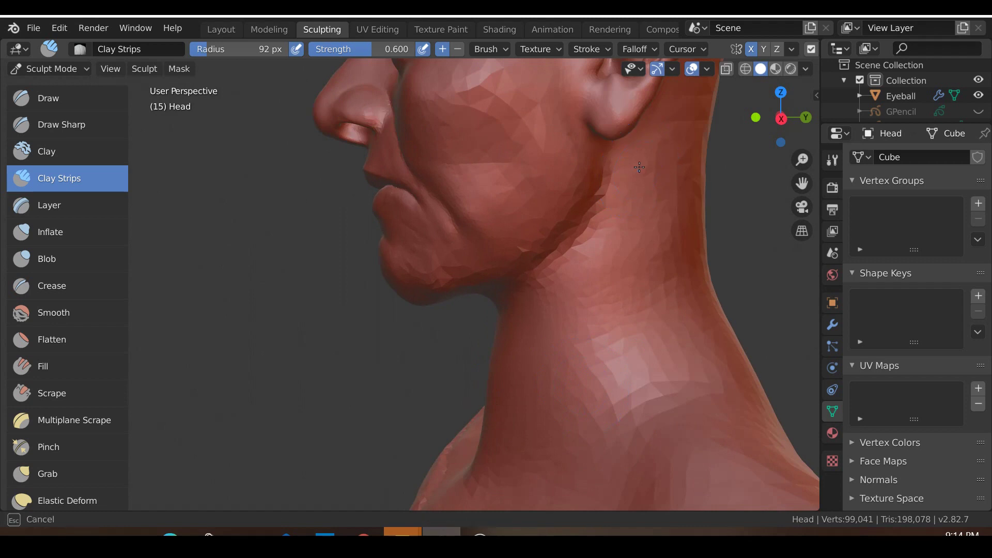
pyautogui.moveTo(635, 222)
pyautogui.mouseDown()
pyautogui.moveTo(617, 232)
pyautogui.moveTo(628, 176)
pyautogui.moveTo(629, 223)
pyautogui.mouseUp()
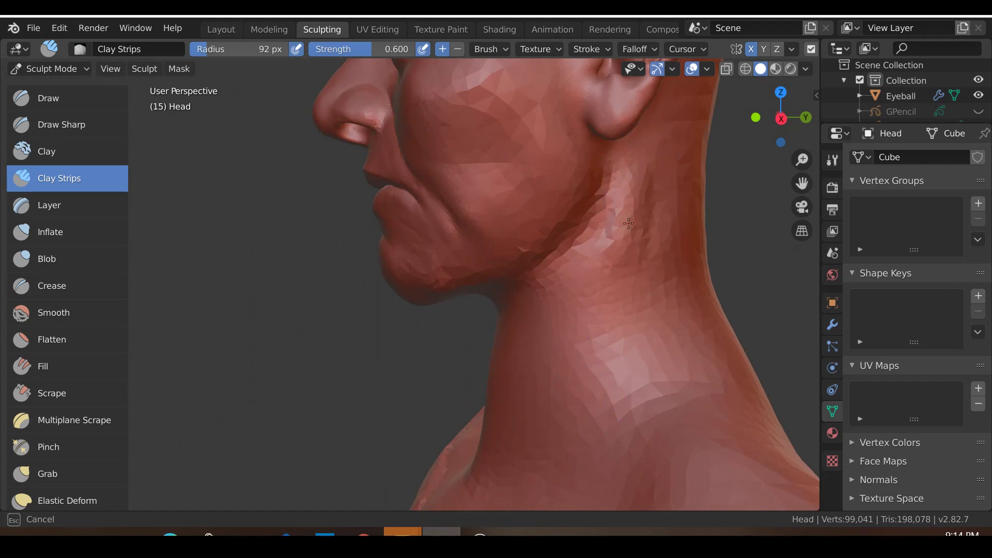
pyautogui.moveTo(625, 184); pyautogui.dragTo(626, 236)
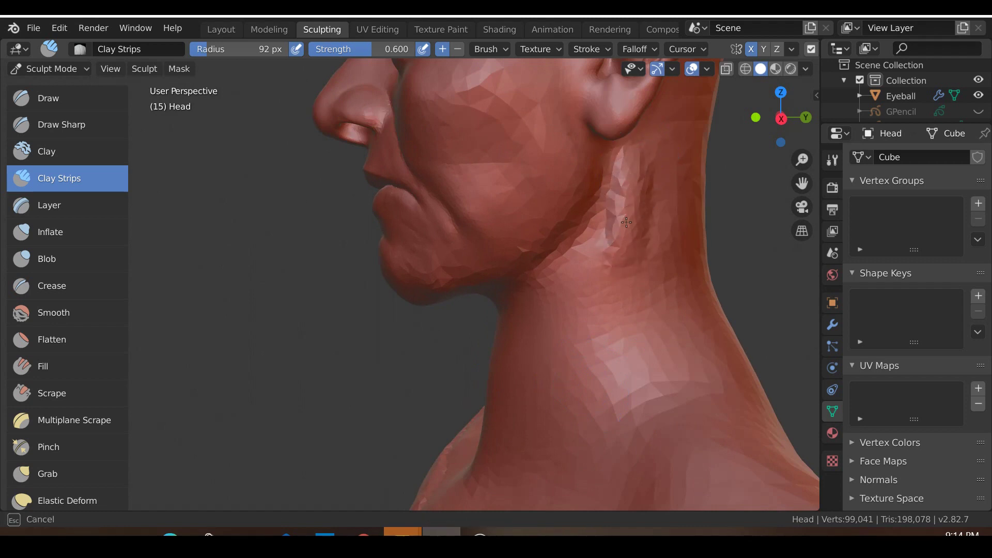
pyautogui.moveTo(635, 184)
pyautogui.mouseDown()
pyautogui.moveTo(581, 341)
pyautogui.moveTo(595, 363)
pyautogui.mouseUp()
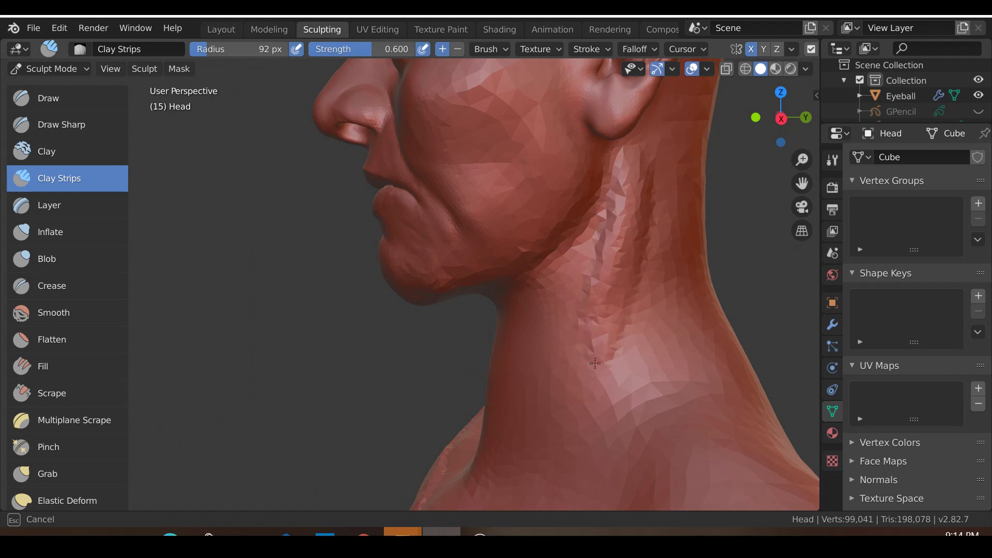
pyautogui.moveTo(600, 281)
pyautogui.mouseDown()
pyautogui.moveTo(620, 361)
pyautogui.moveTo(594, 325)
pyautogui.moveTo(594, 243)
pyautogui.moveTo(611, 253)
pyautogui.moveTo(601, 235)
pyautogui.moveTo(602, 421)
pyautogui.mouseUp()
# - Extend the neck muscle strip down the front side of the neck toward the collarbone from a low three-quarter angle
pyautogui.scroll(-2, 581, 444)
pyautogui.scroll(-3, 582, 444)
pyautogui.moveTo(582, 444); pyautogui.dragTo(654, 378, button='middle')
pyautogui.moveTo(467, 346)
pyautogui.mouseDown()
pyautogui.moveTo(454, 407)
pyautogui.moveTo(467, 384)
pyautogui.moveTo(473, 455)
pyautogui.moveTo(462, 468)
pyautogui.moveTo(449, 434)
pyautogui.moveTo(488, 412)
pyautogui.moveTo(481, 465)
pyautogui.mouseUp()
pyautogui.scroll(1, 467, 385)
pyautogui.scroll(-2, 479, 469)
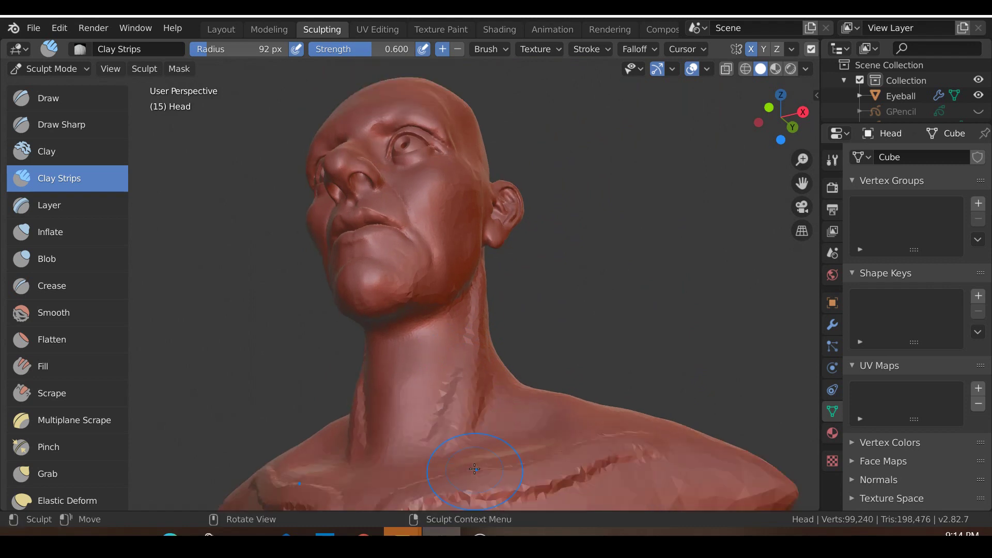
# - Thicken the neck muscles in front view with Clay Strips so they converge in a V at the inner collarbone ends
pyautogui.press('KP_1')
pyautogui.keyDown('shift'); pyautogui.moveTo(476, 465); pyautogui.dragTo(488, 399, button='middle'); pyautogui.keyUp('shift')
pyautogui.scroll(2, 554, 278)
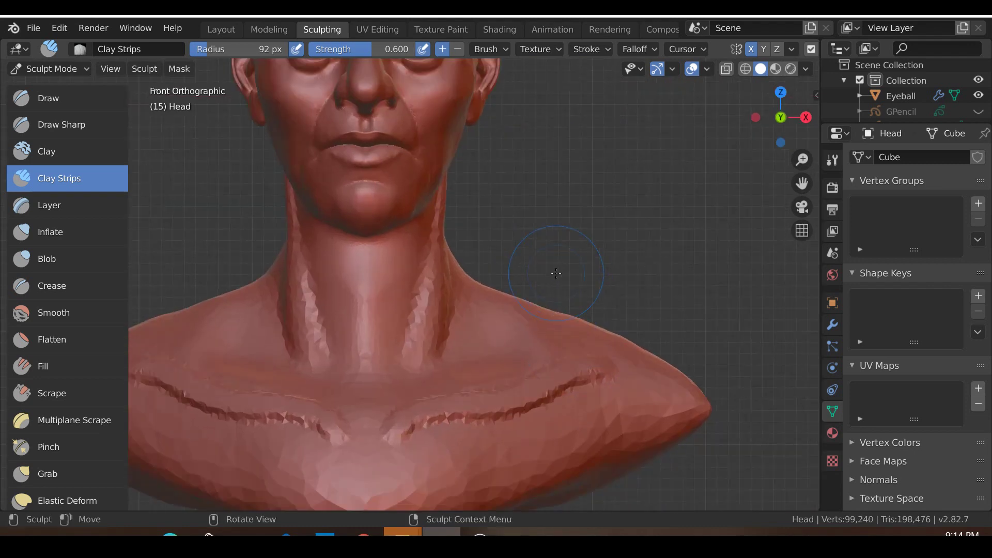
pyautogui.moveTo(432, 290); pyautogui.dragTo(425, 404)
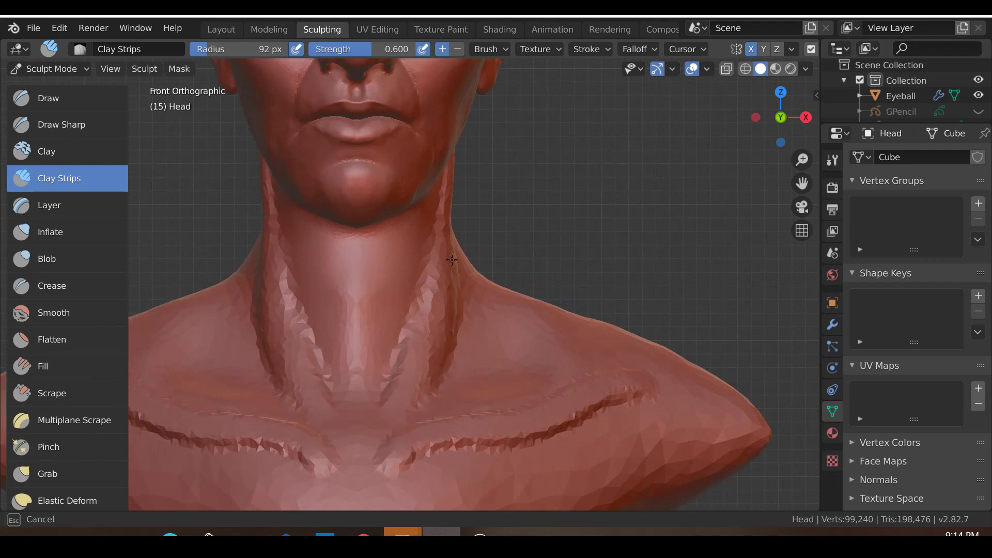
pyautogui.moveTo(437, 266)
pyautogui.mouseDown()
pyautogui.moveTo(396, 367)
pyautogui.moveTo(409, 377)
pyautogui.mouseUp()
pyautogui.moveTo(450, 331); pyautogui.dragTo(456, 277)
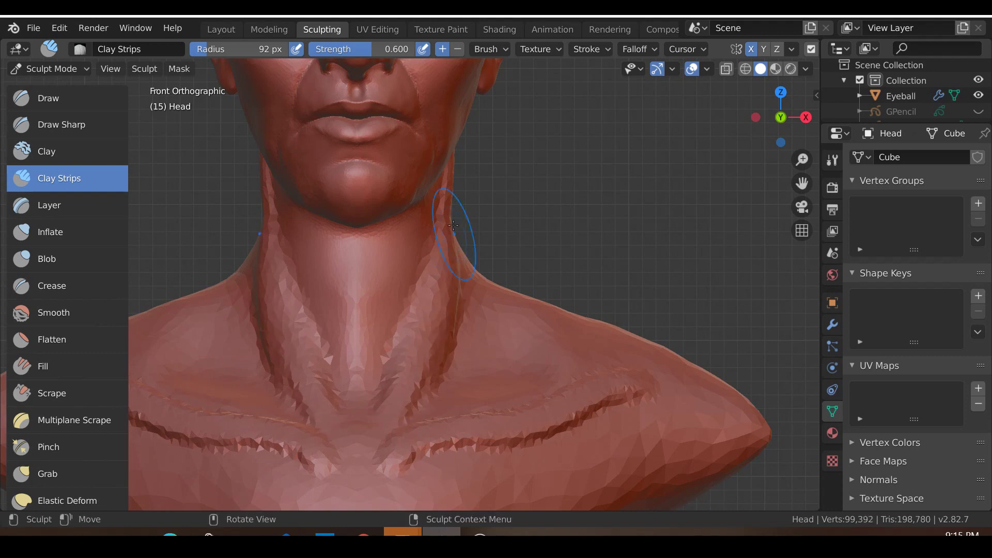
# - Add Clay Strips strokes along the neck muscle from below the ear down to the collarbone in a side view
pyautogui.scroll(-3, 443, 211)
pyautogui.moveTo(481, 306); pyautogui.dragTo(421, 238, button='middle')
pyautogui.scroll(4, 399, 343)
pyautogui.moveTo(532, 279); pyautogui.dragTo(540, 192)
pyautogui.moveTo(536, 137)
pyautogui.mouseDown()
pyautogui.moveTo(499, 297)
pyautogui.moveTo(535, 297)
pyautogui.moveTo(503, 240)
pyautogui.moveTo(485, 320)
pyautogui.moveTo(509, 331)
pyautogui.mouseUp()
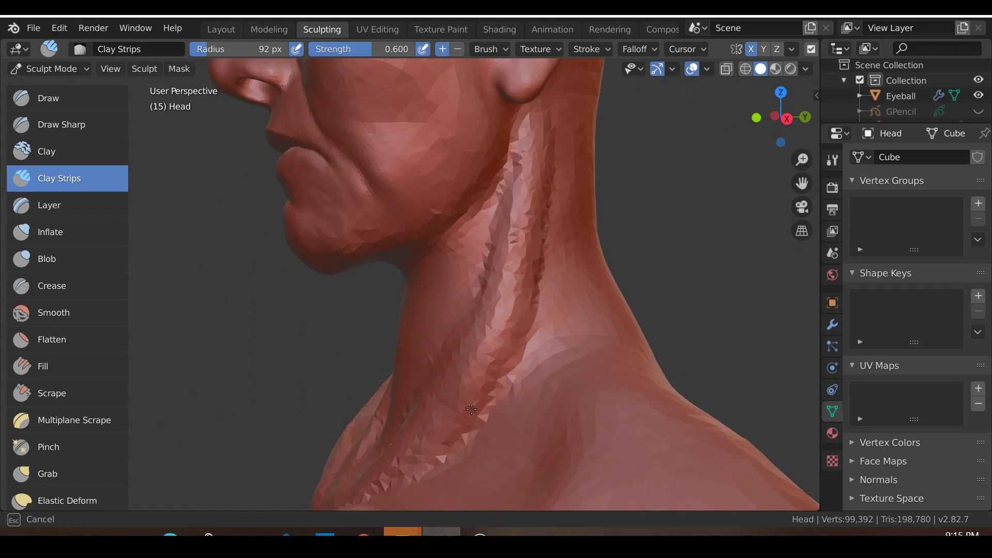
# - Fill out the lower and outer parts of the neck muscles with Clay Strips in front view
pyautogui.scroll(-4, 471, 409)
pyautogui.press('KP_1')
pyautogui.scroll(6, 471, 409)
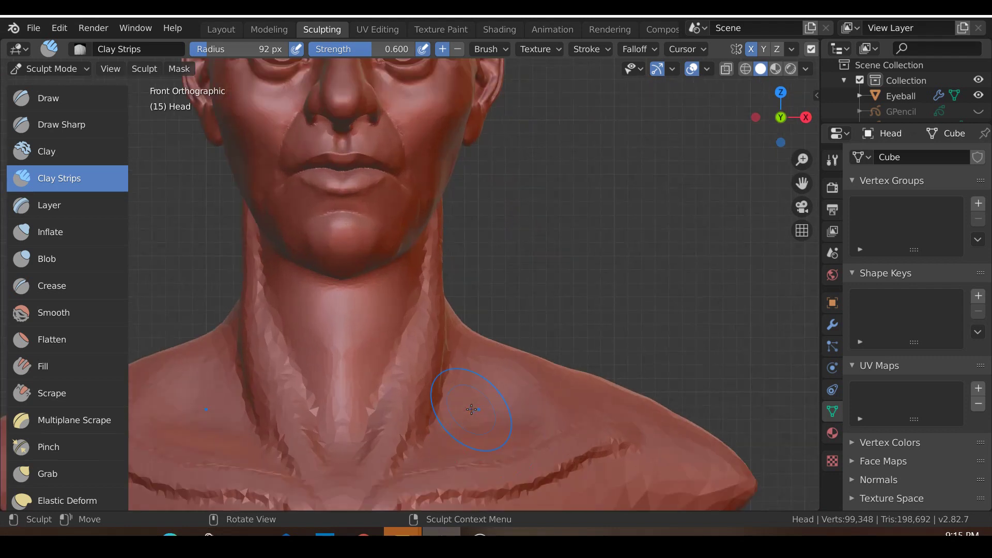
pyautogui.scroll(3, 471, 408)
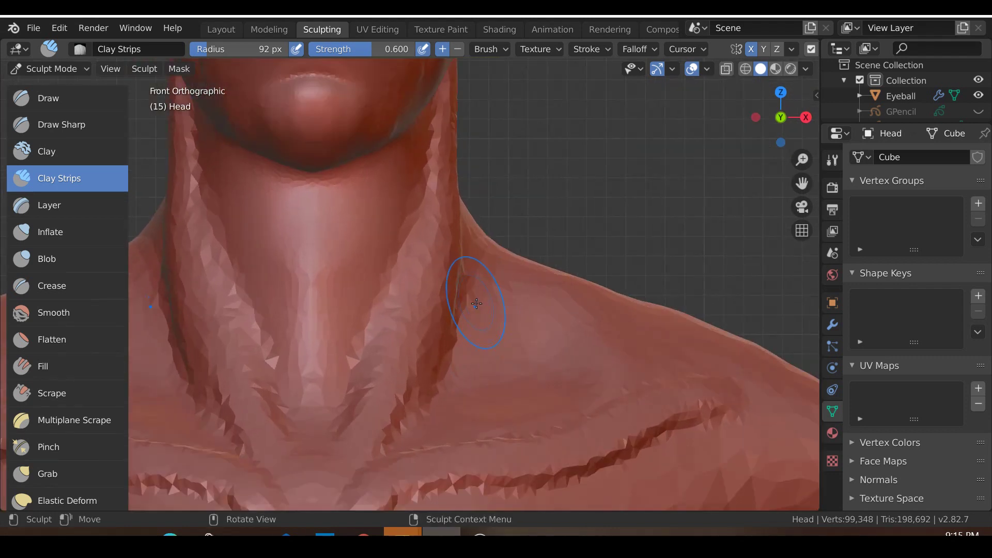
pyautogui.moveTo(400, 404); pyautogui.dragTo(400, 404)
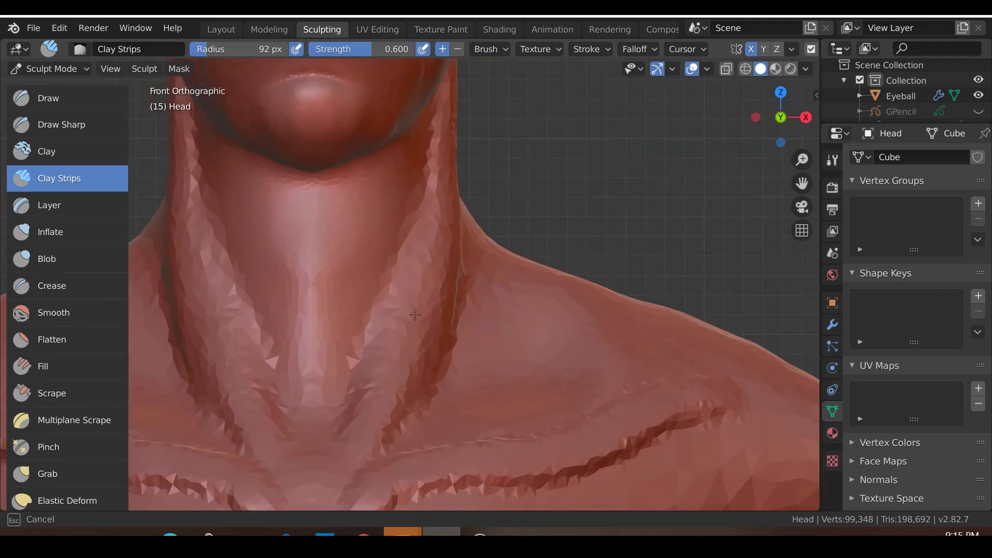
pyautogui.moveTo(442, 230); pyautogui.dragTo(444, 235)
pyautogui.scroll(-4, 496, 289)
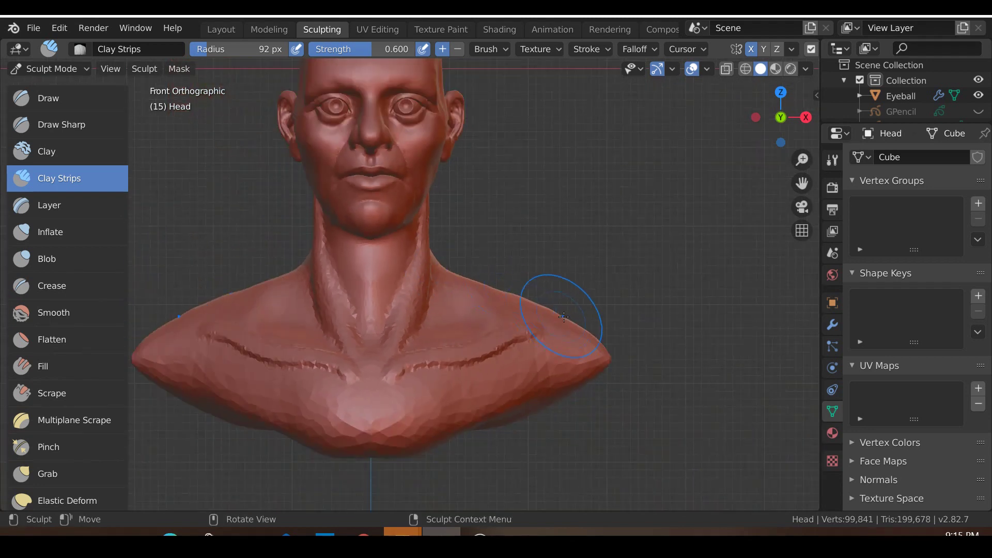
# - Smooth the rough neck muscle strips from below the ear to the base of the neck with the Smooth brush
pyautogui.moveTo(559, 313)
pyautogui.keyDown('shift'); pyautogui.mouseDown(button='middle')
pyautogui.moveTo(490, 324)
pyautogui.moveTo(477, 348)
pyautogui.moveTo(479, 338)
pyautogui.mouseUp(button='middle'); pyautogui.keyUp('shift')
pyautogui.scroll(2, 480, 328)
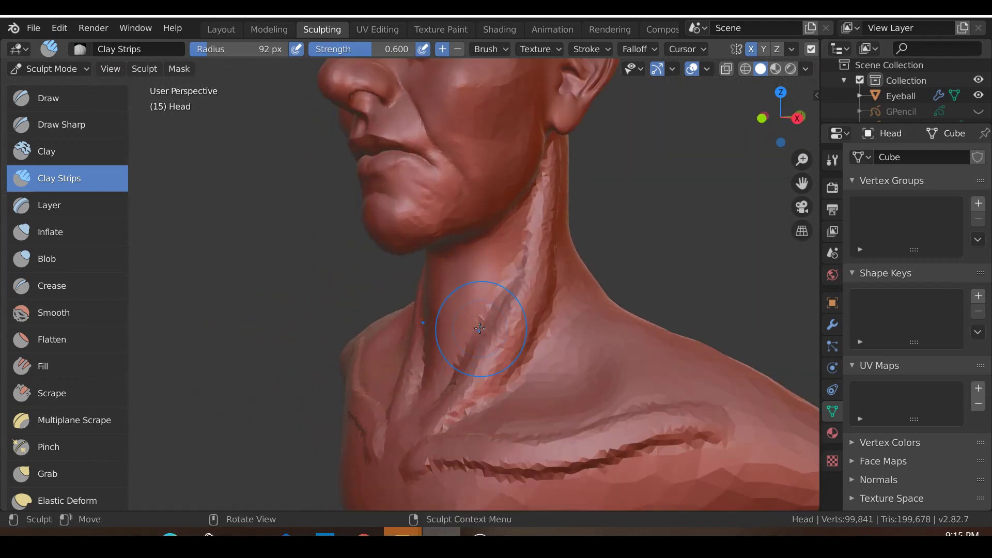
pyautogui.hotkey('shift', 's')
pyautogui.moveTo(498, 330)
pyautogui.mouseDown()
pyautogui.moveTo(458, 379)
pyautogui.moveTo(532, 292)
pyautogui.moveTo(522, 248)
pyautogui.moveTo(540, 175)
pyautogui.moveTo(529, 275)
pyautogui.mouseUp()
pyautogui.moveTo(528, 275); pyautogui.dragTo(475, 315, button='middle')
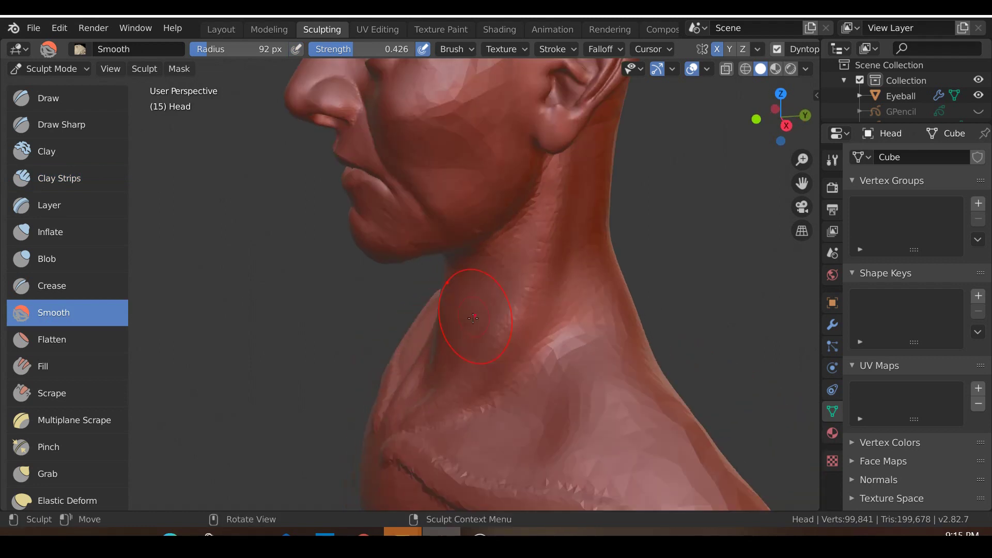
pyautogui.moveTo(537, 222); pyautogui.dragTo(565, 201)
pyautogui.moveTo(539, 287); pyautogui.dragTo(538, 288)
pyautogui.scroll(-2, 481, 350)
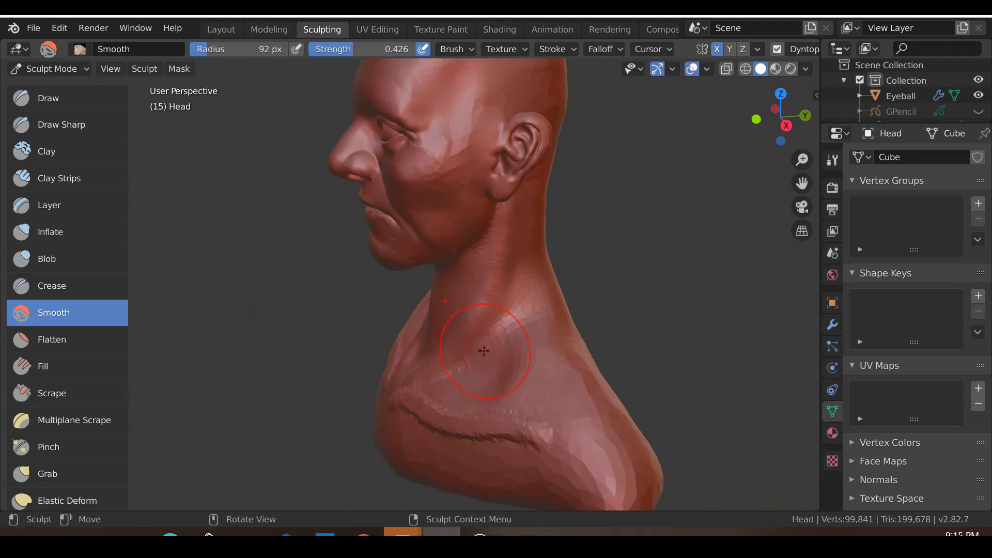
# - Smooth the collarbone ridges from their inner ends out to the shoulders in front view
pyautogui.press('KP_1')
pyautogui.scroll(2, 484, 351)
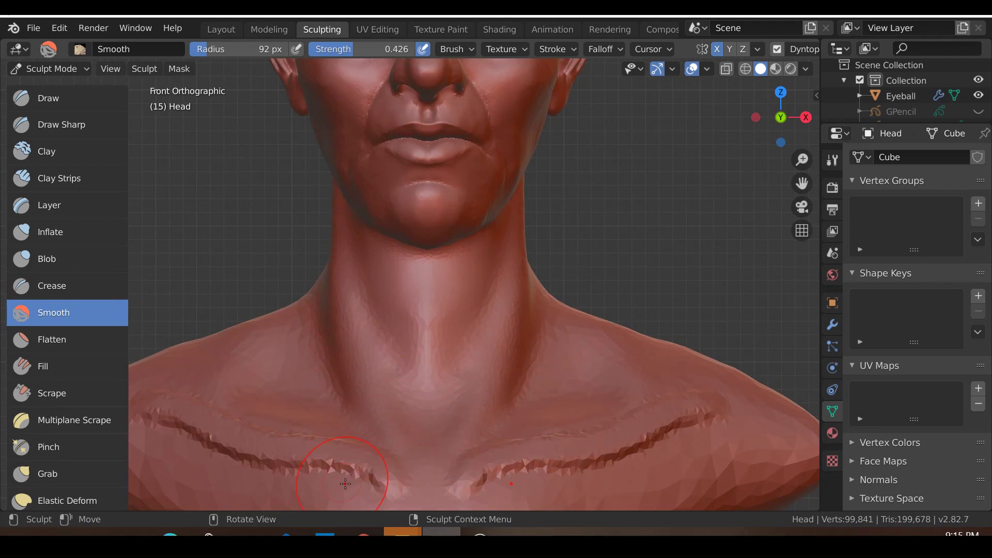
pyautogui.moveTo(474, 467)
pyautogui.mouseDown()
pyautogui.moveTo(589, 457)
pyautogui.moveTo(669, 416)
pyautogui.moveTo(697, 418)
pyautogui.mouseUp()
pyautogui.moveTo(461, 482); pyautogui.dragTo(687, 416)
pyautogui.scroll(-5, 687, 419)
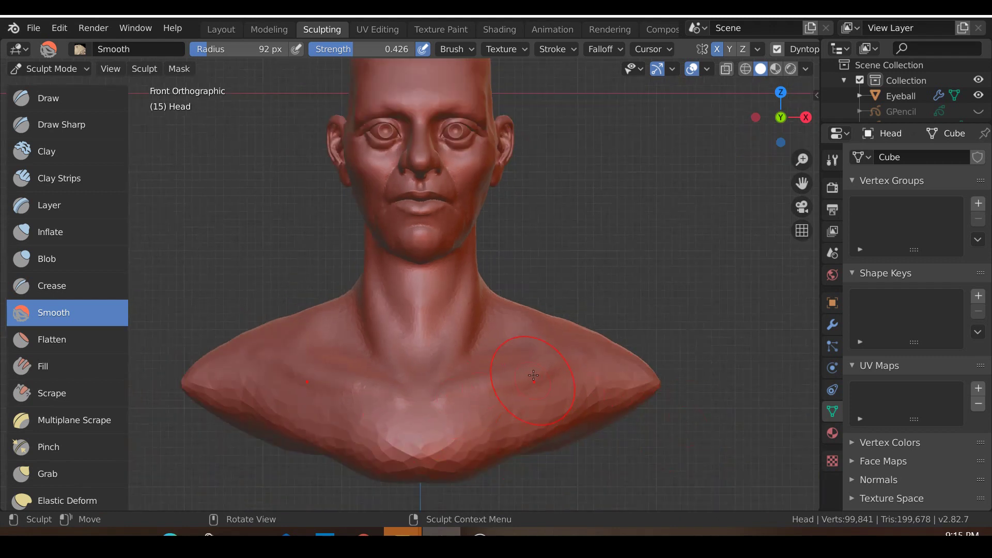
# - Check the neck and collarbones from several angles and smooth the side of the neck in right side view
pyautogui.moveTo(533, 375); pyautogui.dragTo(512, 371, button='middle')
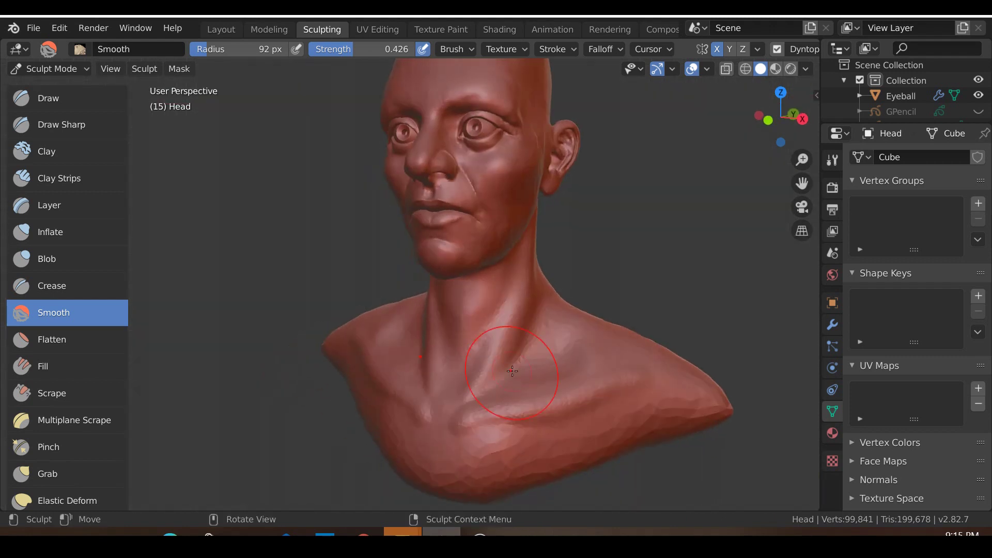
pyautogui.press('KP_3')
pyautogui.press('KP_1')
pyautogui.press('KP_3')
pyautogui.scroll(4, 439, 264)
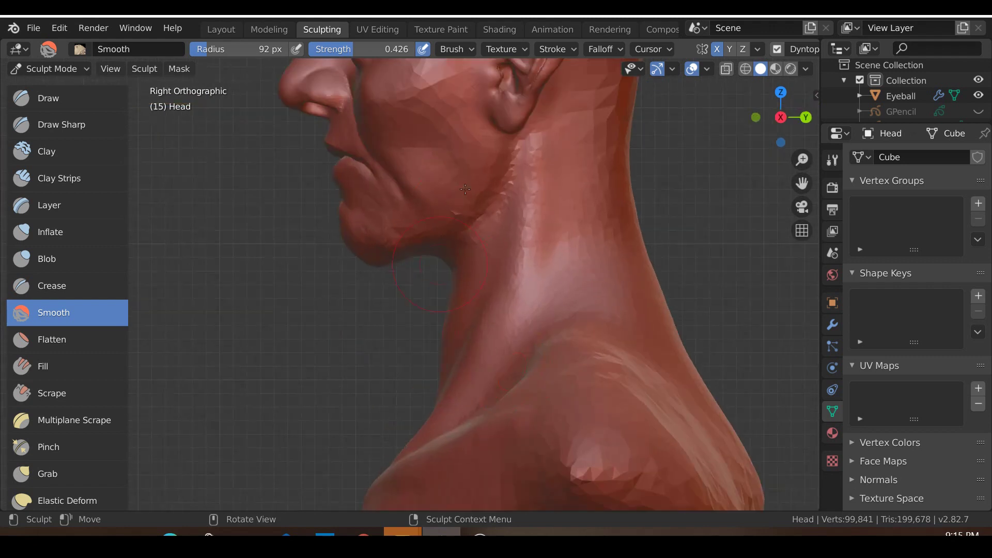
pyautogui.moveTo(504, 289)
pyautogui.mouseDown()
pyautogui.moveTo(604, 210)
pyautogui.moveTo(525, 290)
pyautogui.mouseUp()
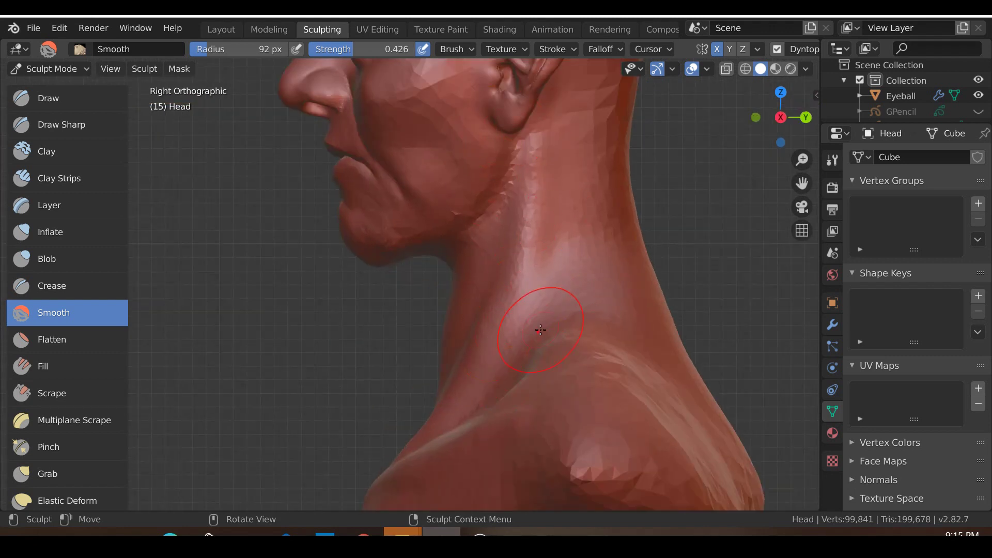
# - Examine the neck, jaw and throat from behind, the front and the right side
pyautogui.scroll(-1, 572, 331)
pyautogui.moveTo(488, 324); pyautogui.dragTo(362, 308, button='middle')
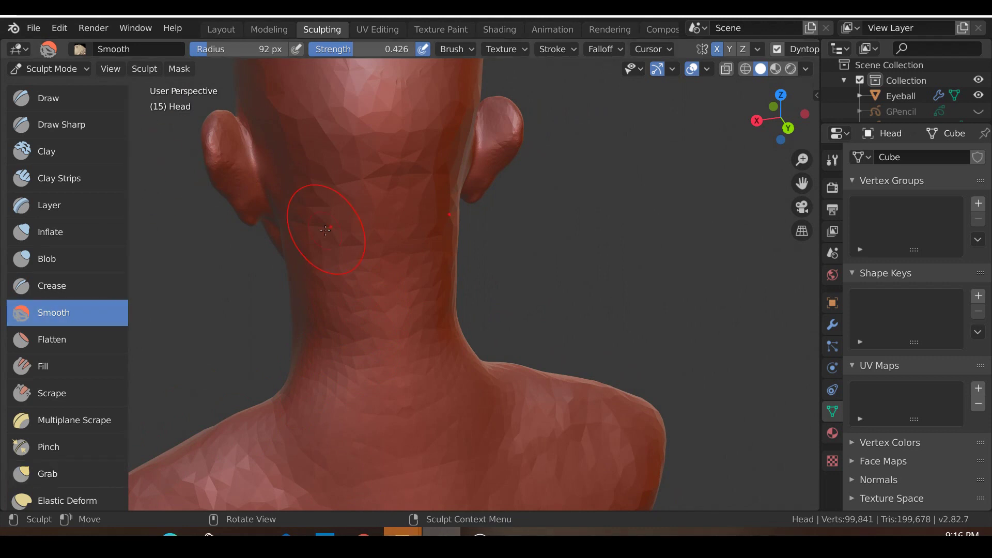
pyautogui.scroll(-4, 323, 232)
pyautogui.moveTo(371, 347)
pyautogui.mouseDown(button='middle')
pyautogui.moveTo(310, 343)
pyautogui.moveTo(365, 343)
pyautogui.moveTo(433, 311)
pyautogui.moveTo(449, 312)
pyautogui.moveTo(467, 346)
pyautogui.moveTo(454, 336)
pyautogui.moveTo(464, 331)
pyautogui.moveTo(429, 309)
pyautogui.moveTo(485, 325)
pyautogui.mouseUp(button='middle')
pyautogui.press('KP_1')
pyautogui.scroll(4, 429, 310)
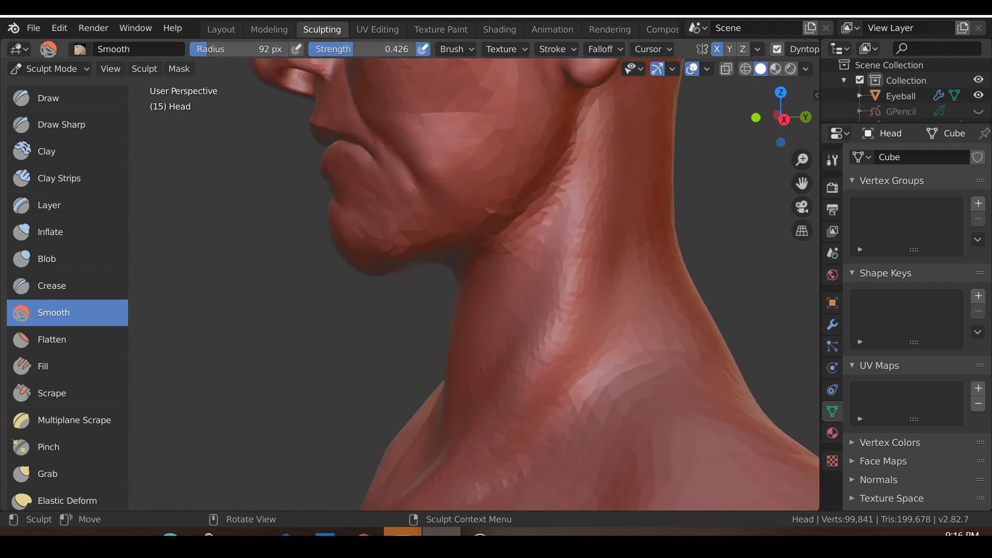
pyautogui.moveTo(349, 319); pyautogui.dragTo(338, 319, button='middle')
pyautogui.press('KP_3')
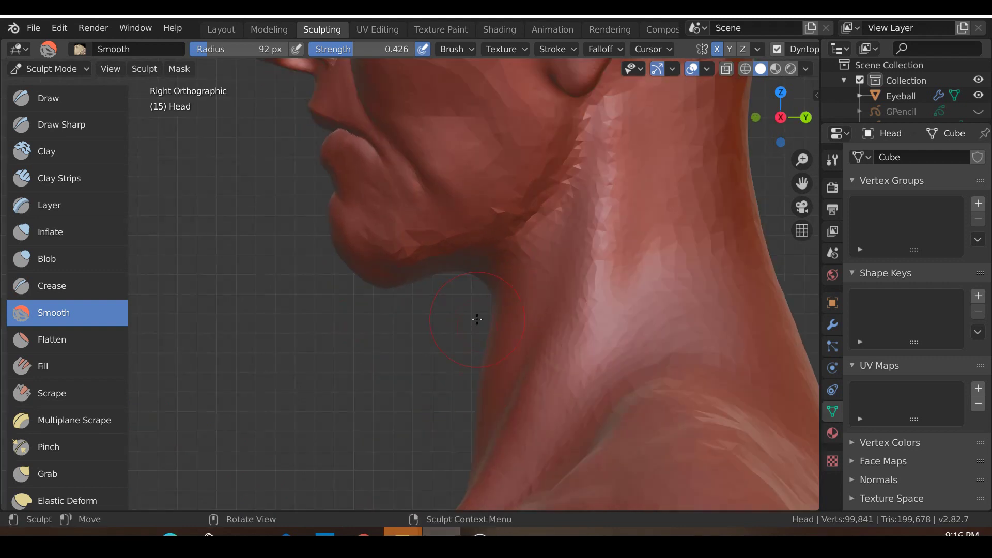
pyautogui.scroll(1, 385, 329)
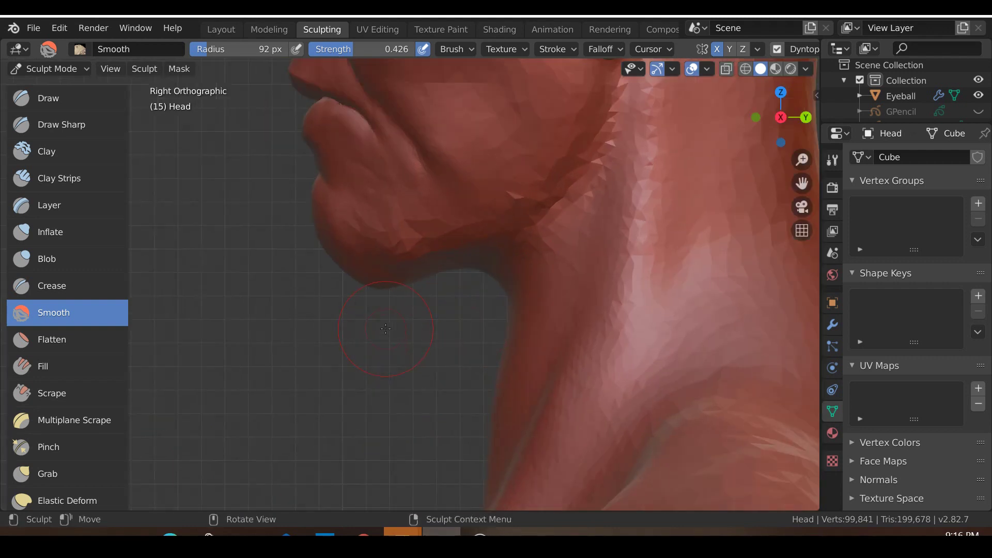
pyautogui.moveTo(285, 366); pyautogui.dragTo(441, 417, button='middle')
# - Build up a vertical windpipe ridge down the middle of the throat with Clay Strips in front view
pyautogui.press('c')
pyautogui.press('KP_1')
pyautogui.scroll(-5, 475, 233)
pyautogui.scroll(8, 467, 235)
pyautogui.keyDown('shift'); pyautogui.moveTo(467, 235); pyautogui.dragTo(487, 281, button='middle'); pyautogui.keyUp('shift')
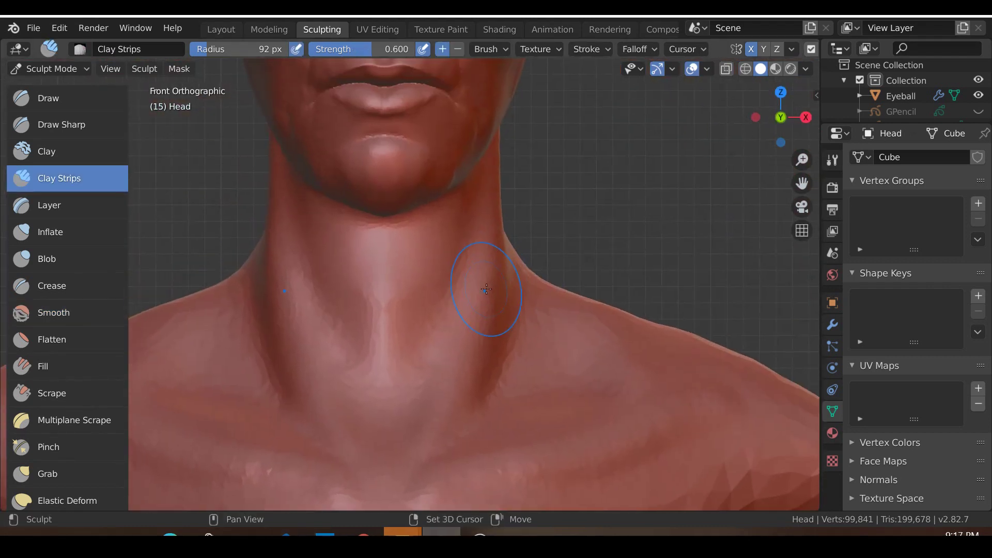
pyautogui.scroll(1, 420, 283)
pyautogui.moveTo(420, 283); pyautogui.dragTo(371, 290)
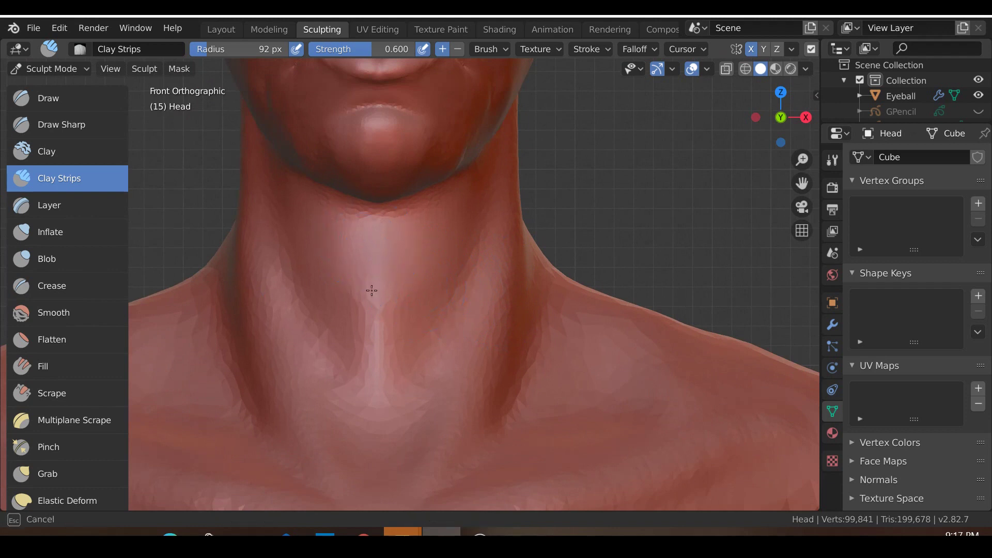
pyautogui.moveTo(367, 236)
pyautogui.mouseDown()
pyautogui.moveTo(376, 360)
pyautogui.moveTo(379, 283)
pyautogui.mouseUp()
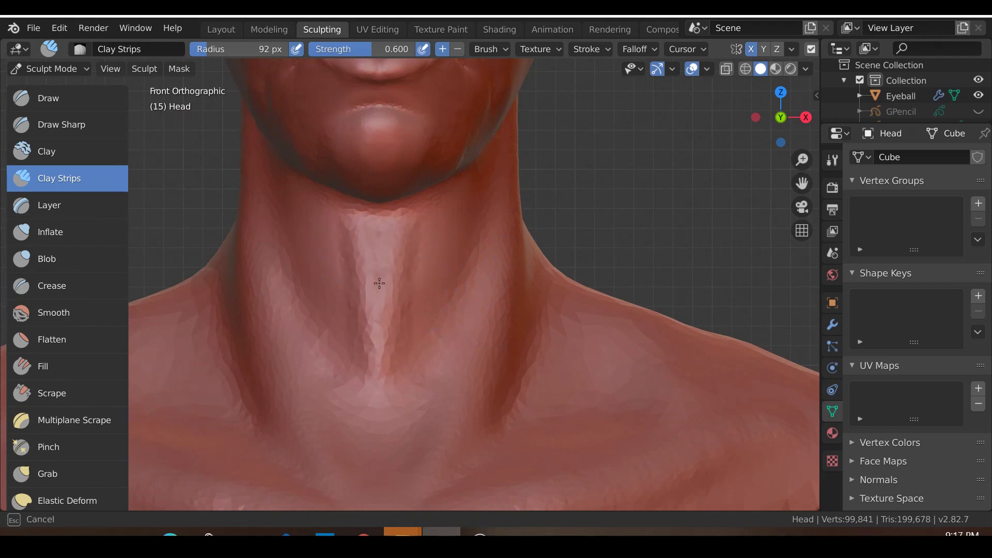
pyautogui.moveTo(427, 216); pyautogui.dragTo(397, 321)
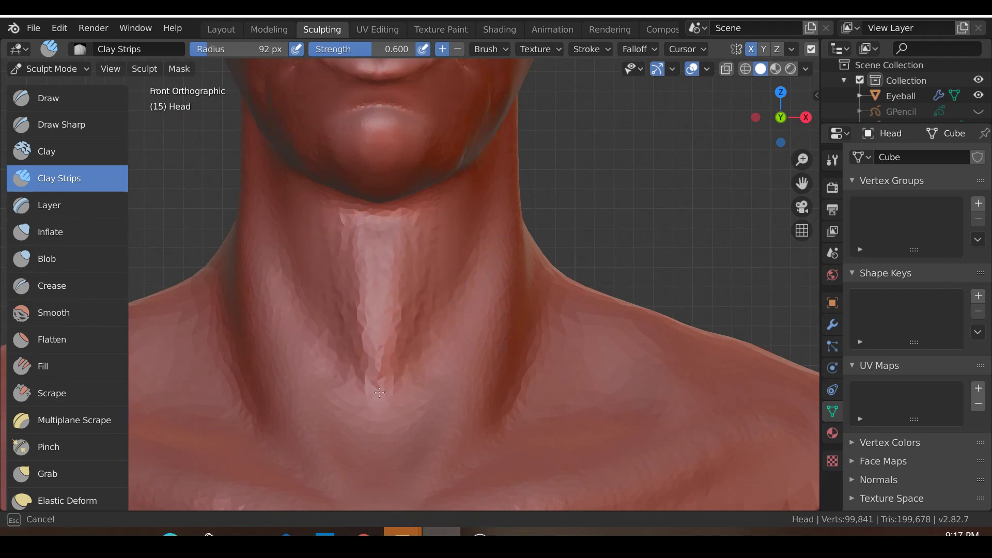
pyautogui.moveTo(379, 392); pyautogui.dragTo(363, 386)
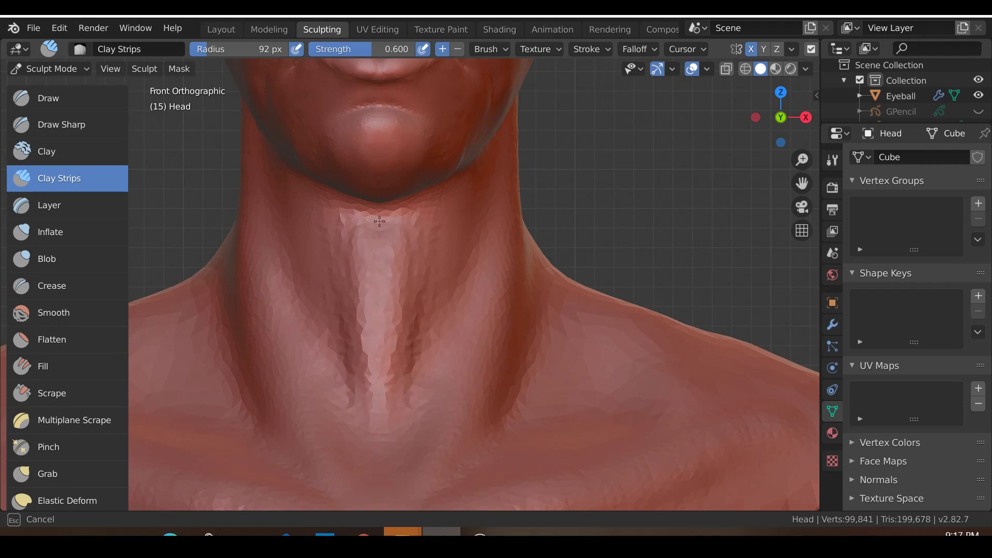
pyautogui.moveTo(379, 221); pyautogui.dragTo(405, 255)
# - Thicken the windpipe ridge from under the chin to the base of the throat, viewed from slightly below
pyautogui.moveTo(355, 221); pyautogui.dragTo(370, 241, button='middle')
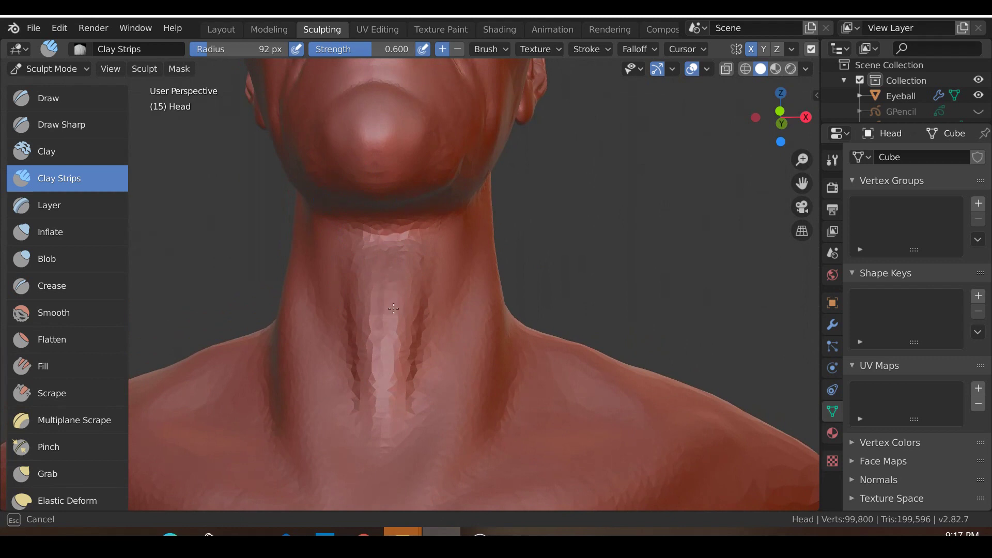
pyautogui.moveTo(408, 270)
pyautogui.mouseDown()
pyautogui.moveTo(393, 408)
pyautogui.moveTo(417, 237)
pyautogui.mouseUp()
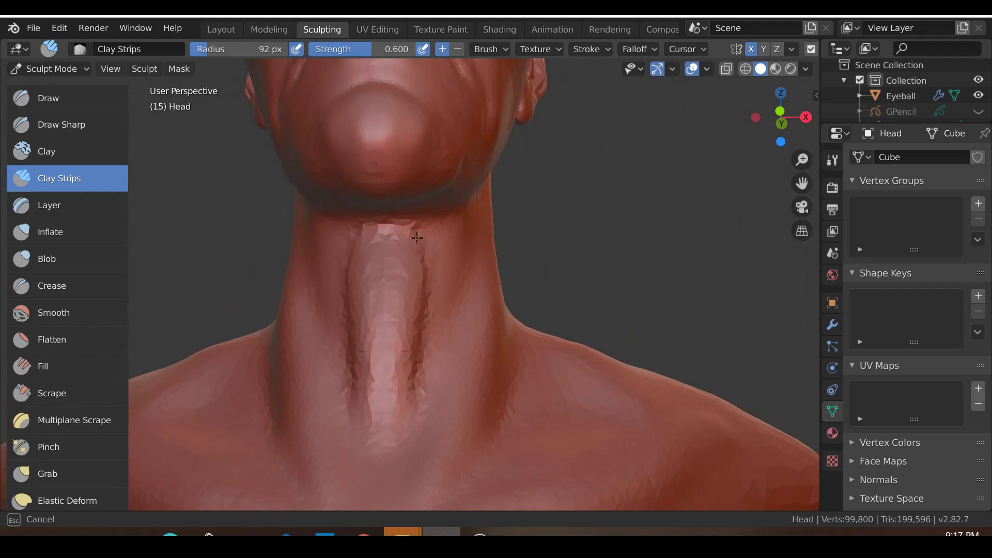
pyautogui.moveTo(377, 396)
pyautogui.mouseDown()
pyautogui.moveTo(392, 416)
pyautogui.moveTo(361, 394)
pyautogui.mouseUp()
# - Smooth the windpipe ridge with the Smooth brush and check the throat in right side and front views
pyautogui.press('s')
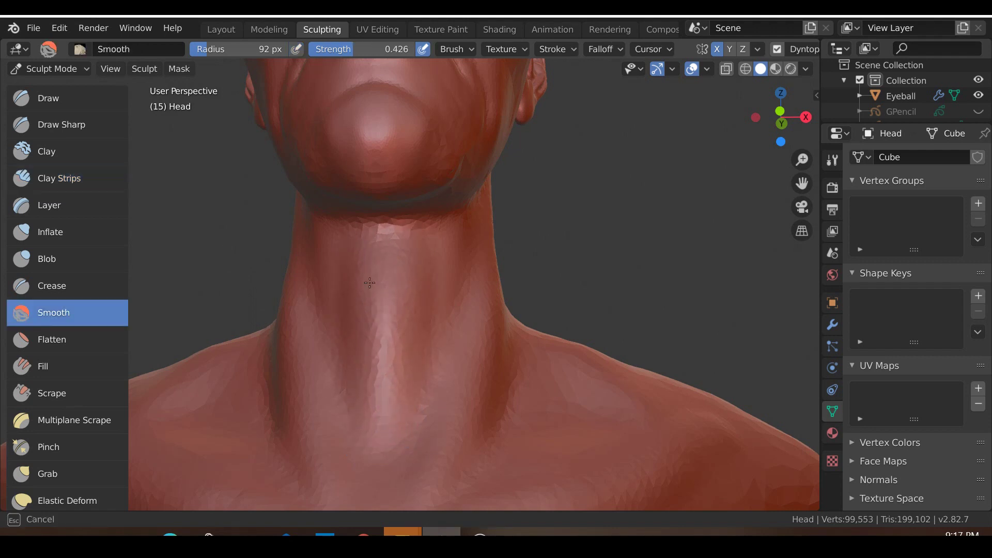
pyautogui.moveTo(369, 283); pyautogui.dragTo(382, 225)
pyautogui.scroll(-2, 376, 223)
pyautogui.press('KP_3')
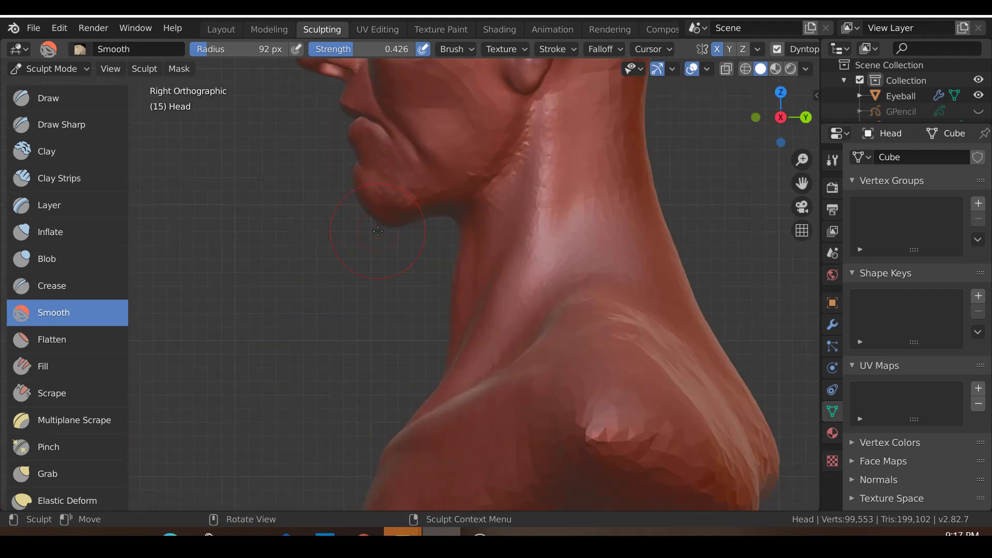
pyautogui.press('KP_1')
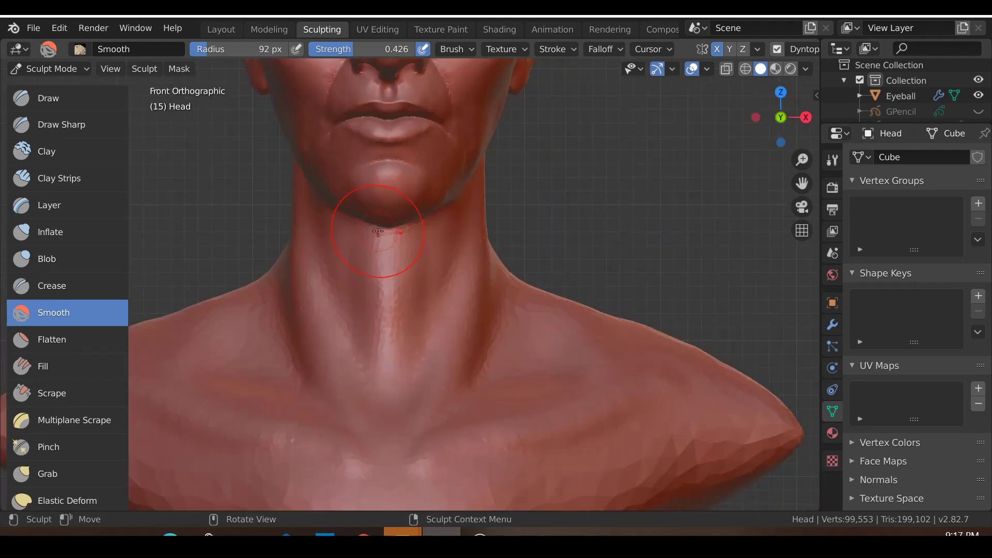
# - Build up a rounded Adam's apple on the windpipe ridge below the chin with Clay Strips in front view
pyautogui.scroll(-4, 378, 231)
pyautogui.scroll(2, 683, 305)
pyautogui.keyDown('shift'); pyautogui.moveTo(683, 309); pyautogui.dragTo(706, 347, button='middle'); pyautogui.keyUp('shift')
pyautogui.scroll(1, 639, 340)
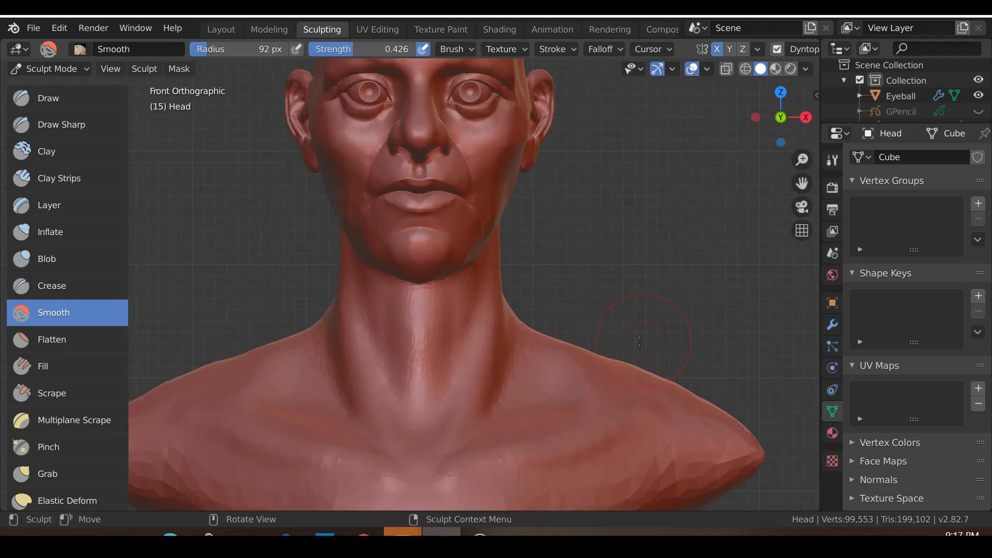
pyautogui.click(61, 178)
pyautogui.scroll(2, 601, 329)
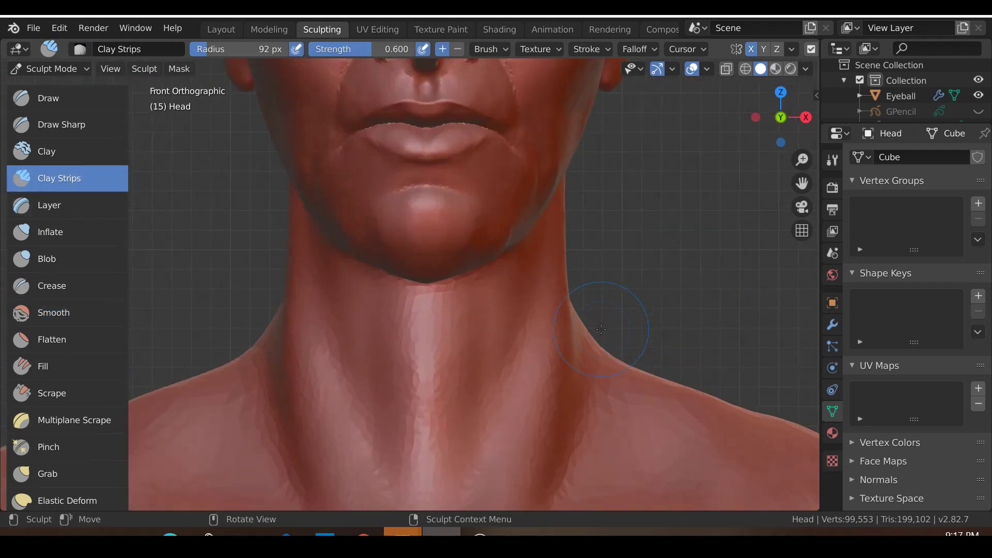
pyautogui.keyDown('shift'); pyautogui.moveTo(601, 329); pyautogui.dragTo(554, 221, button='middle'); pyautogui.keyUp('shift')
pyautogui.scroll(3, 556, 221)
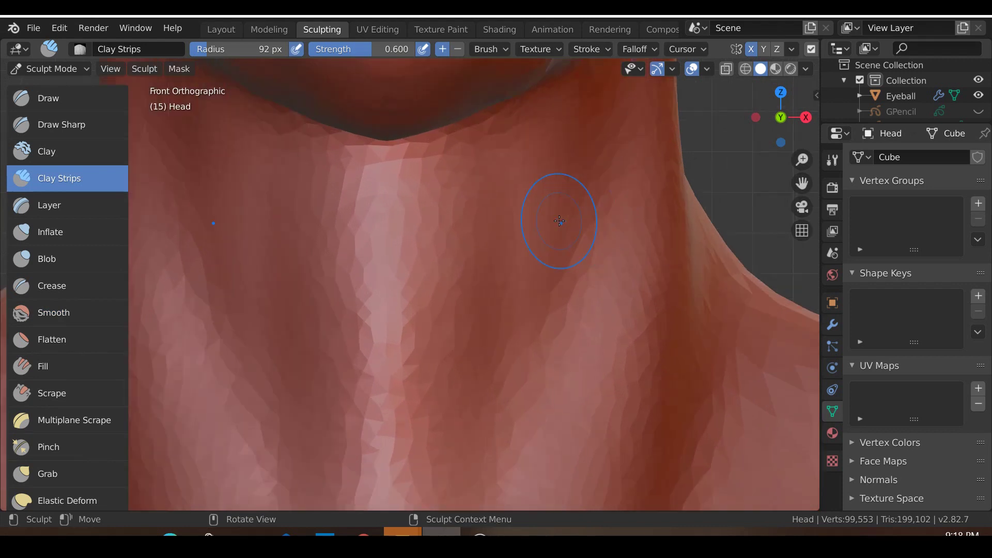
pyautogui.scroll(-1, 559, 221)
pyautogui.moveTo(410, 281)
pyautogui.mouseDown()
pyautogui.moveTo(380, 261)
pyautogui.moveTo(424, 299)
pyautogui.mouseUp()
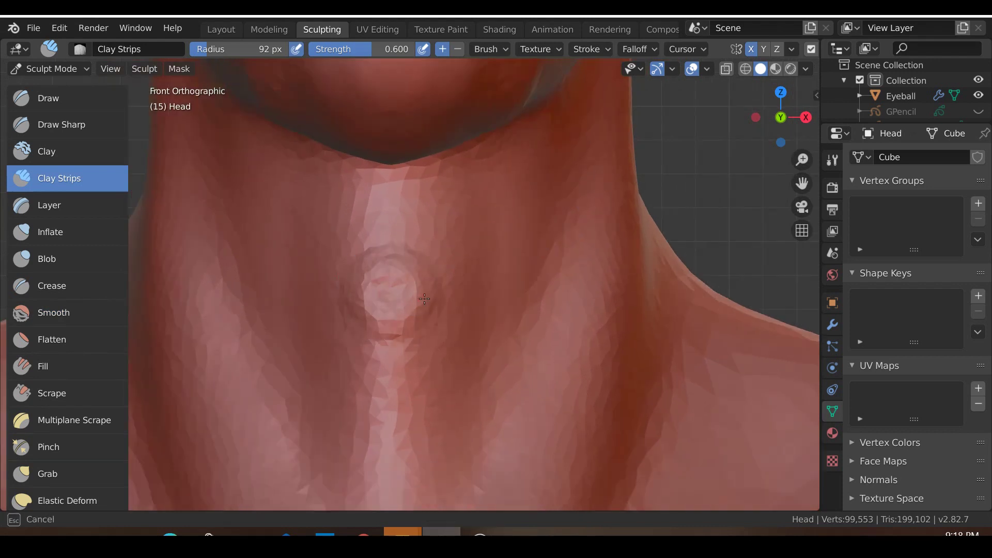
pyautogui.moveTo(346, 306)
pyautogui.mouseDown()
pyautogui.moveTo(384, 294)
pyautogui.moveTo(392, 335)
pyautogui.moveTo(389, 257)
pyautogui.mouseUp()
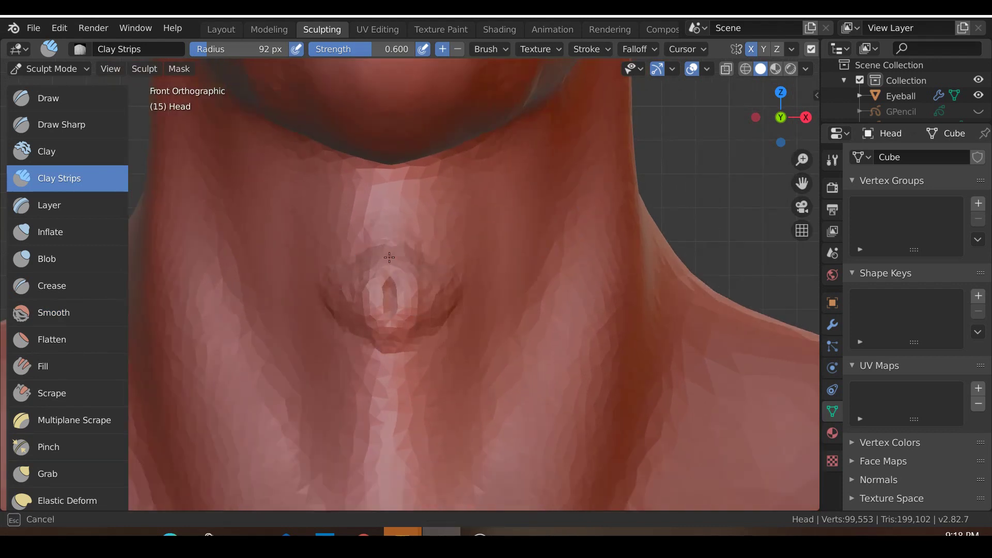
pyautogui.moveTo(351, 298)
pyautogui.mouseDown()
pyautogui.moveTo(386, 284)
pyautogui.moveTo(375, 283)
pyautogui.mouseUp()
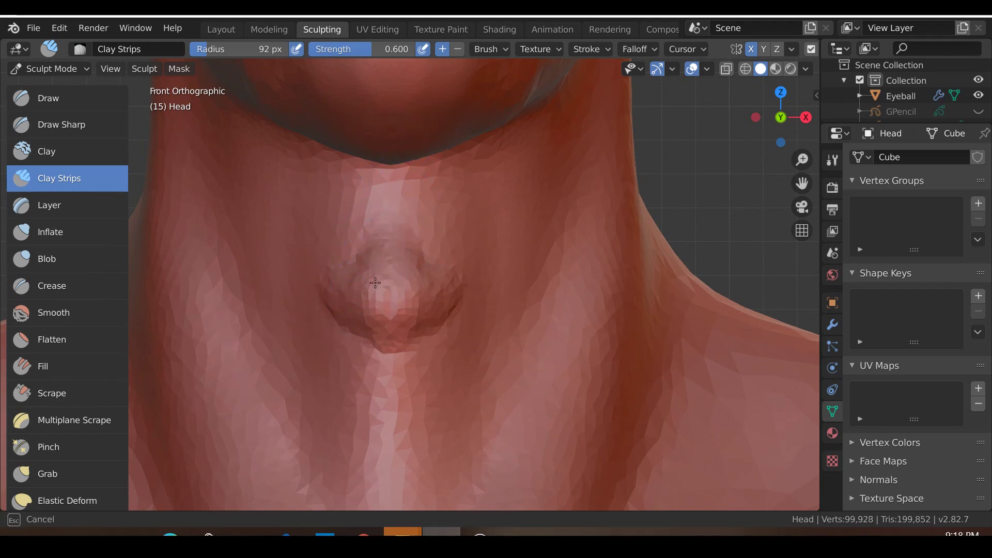
# - Extend the lower tip and flanks of the Adam's apple and check its profile in right side view
pyautogui.moveTo(390, 315)
pyautogui.mouseDown()
pyautogui.moveTo(390, 364)
pyautogui.moveTo(414, 336)
pyautogui.moveTo(394, 347)
pyautogui.mouseUp()
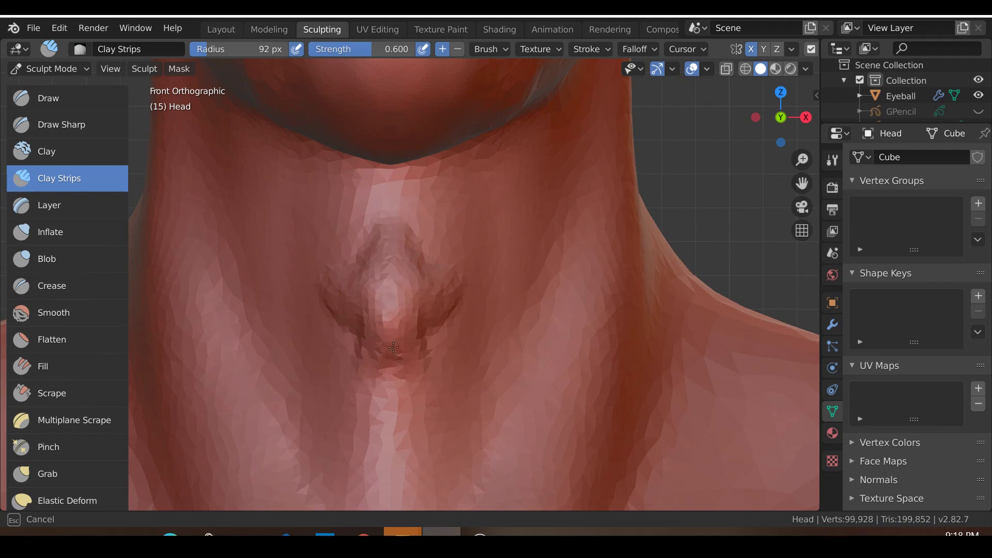
pyautogui.moveTo(371, 292); pyautogui.dragTo(351, 272)
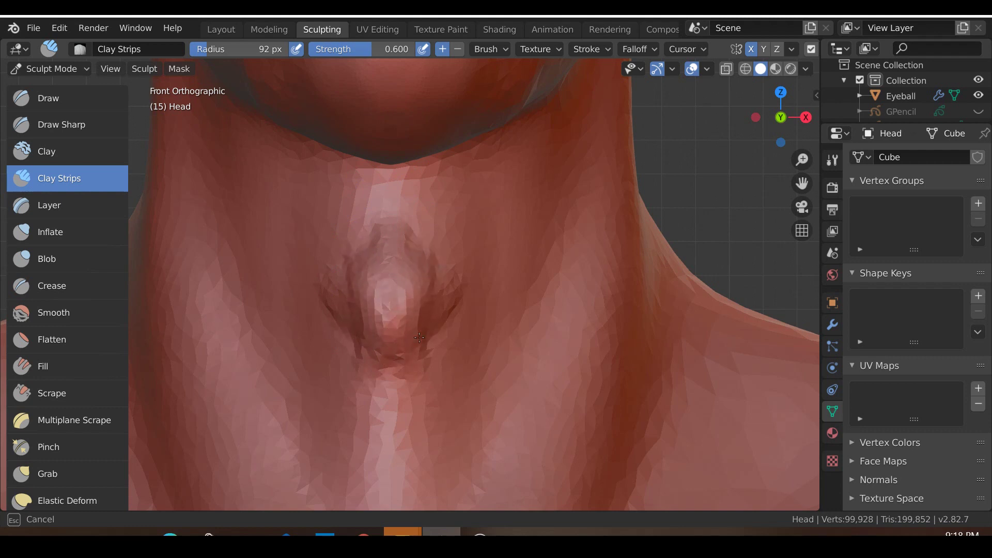
pyautogui.moveTo(419, 338); pyautogui.dragTo(446, 335)
pyautogui.moveTo(354, 262)
pyautogui.mouseDown()
pyautogui.moveTo(360, 235)
pyautogui.moveTo(355, 248)
pyautogui.mouseUp()
pyautogui.scroll(-2, 341, 321)
pyautogui.press('KP_3')
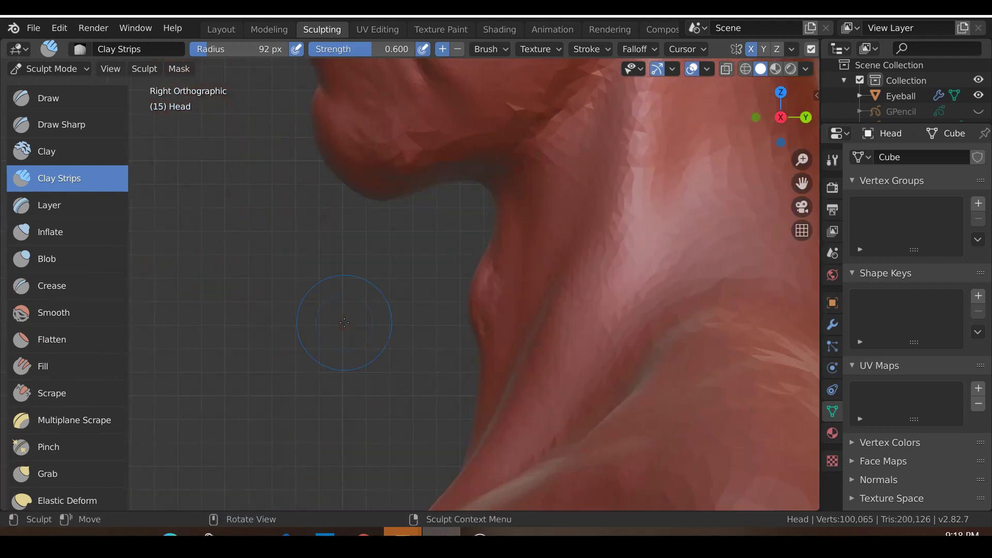
pyautogui.scroll(-5, 344, 323)
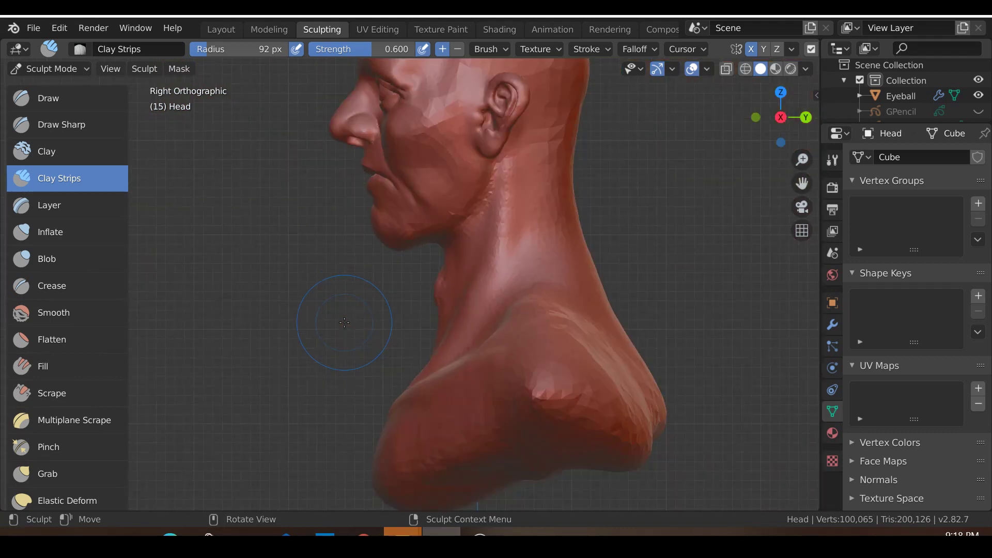
# - Widen the Adam's apple by filling in its sides and lower edge with Clay Strips in front view
pyautogui.press('KP_1')
pyautogui.scroll(8, 344, 323)
pyautogui.moveTo(343, 327); pyautogui.dragTo(328, 284)
pyautogui.moveTo(340, 246)
pyautogui.mouseDown()
pyautogui.moveTo(320, 315)
pyautogui.moveTo(411, 333)
pyautogui.mouseUp()
pyautogui.moveTo(423, 283); pyautogui.dragTo(332, 283)
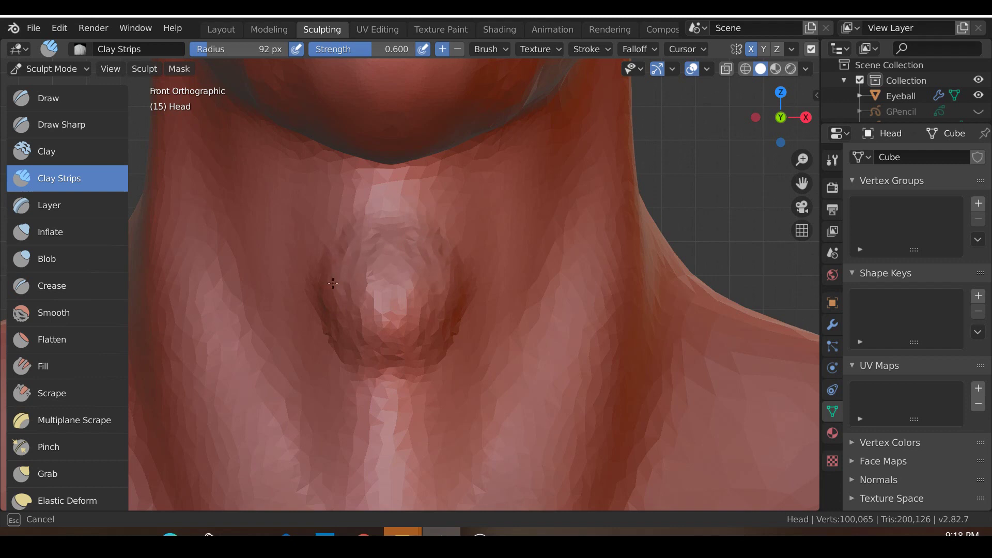
pyautogui.moveTo(384, 256); pyautogui.dragTo(376, 300)
# - Round out the upper part and outer edges of the Adam's apple with further Clay Strips strokes
pyautogui.scroll(-4, 405, 263)
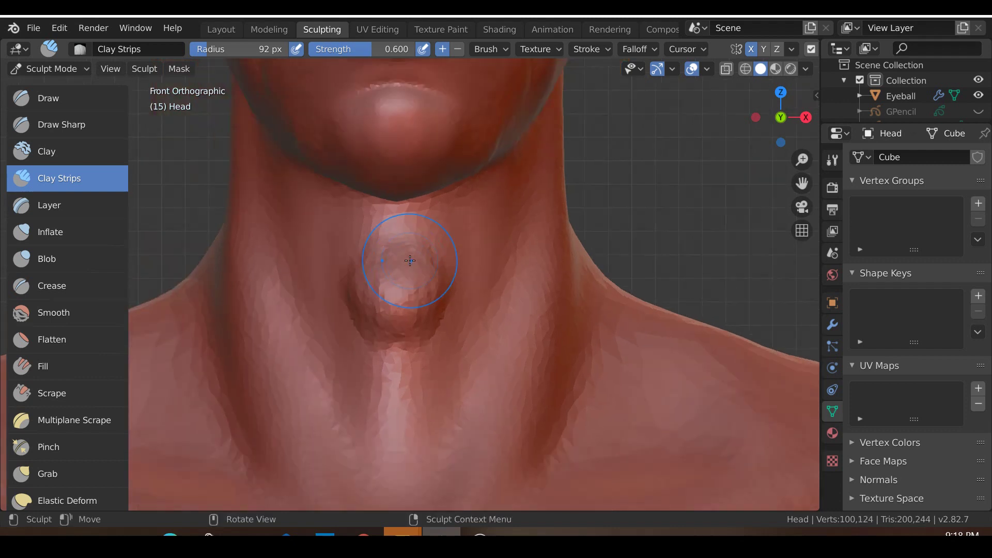
pyautogui.scroll(3, 406, 281)
pyautogui.scroll(4, 406, 281)
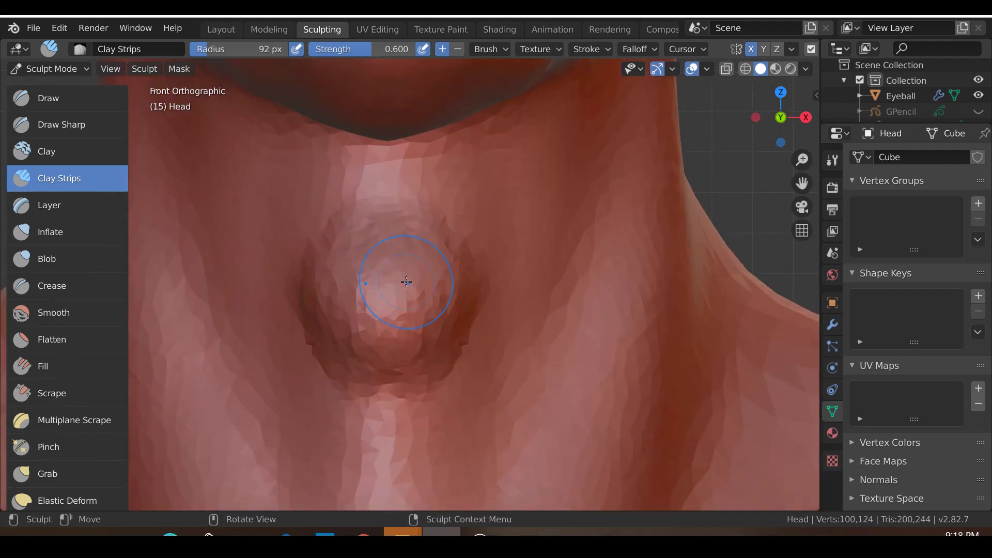
pyautogui.moveTo(459, 258); pyautogui.dragTo(459, 258)
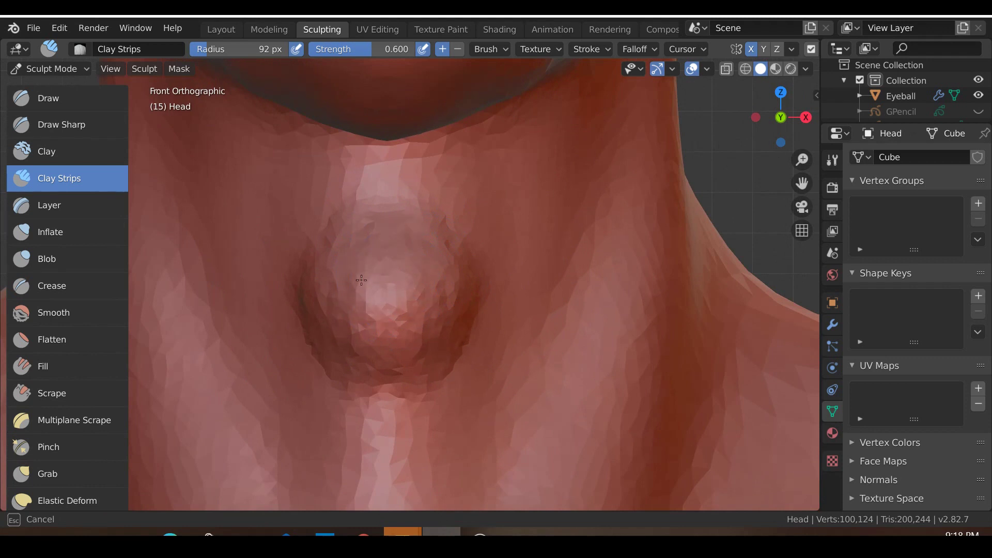
pyautogui.moveTo(325, 250); pyautogui.dragTo(311, 302)
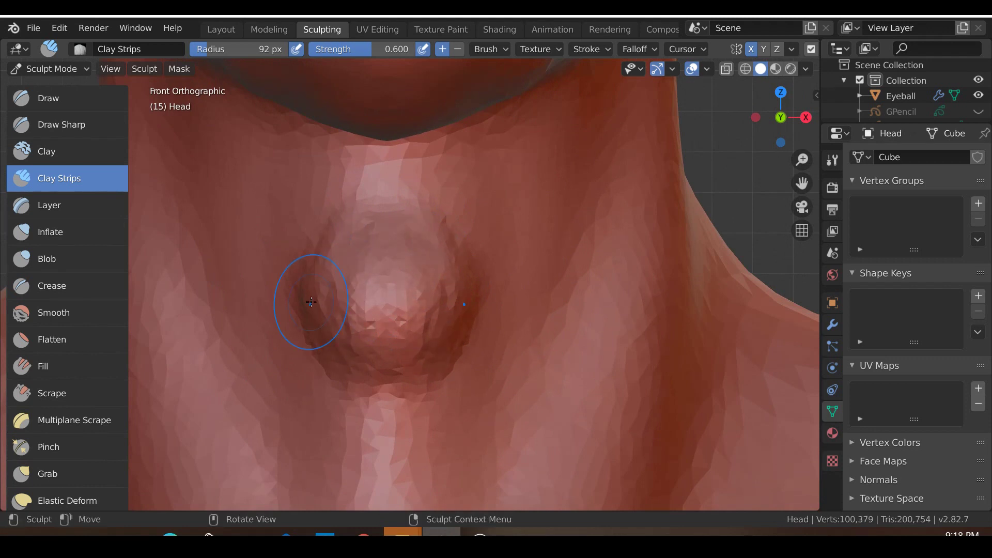
# - Smooth the Adam's apple into the throat using the Smooth brush at 156 px radius, and check its profile in right side view
pyautogui.hotkey('shift', 's')
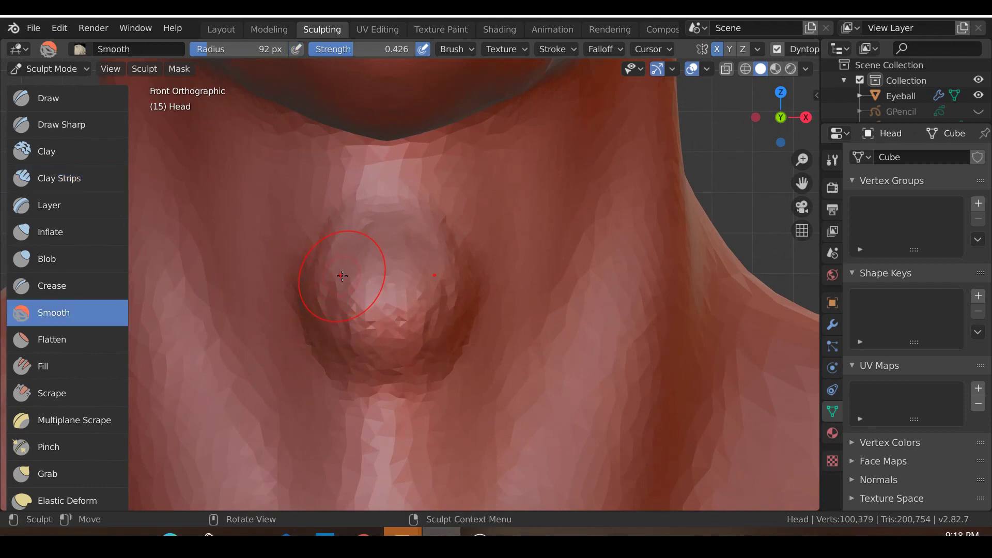
pyautogui.press('f')
pyautogui.click(431, 283)
pyautogui.moveTo(380, 281); pyautogui.dragTo(447, 312)
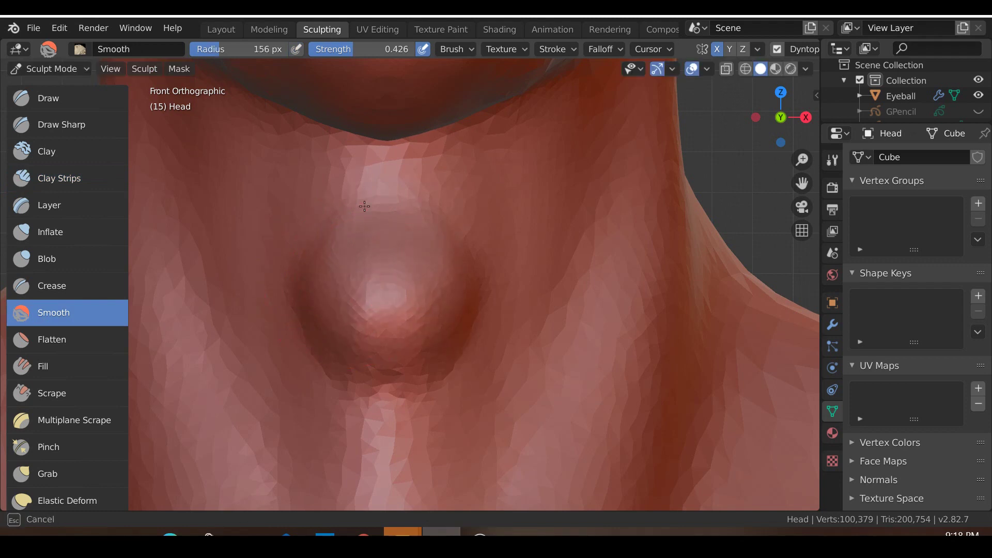
pyautogui.moveTo(363, 237); pyautogui.dragTo(352, 232)
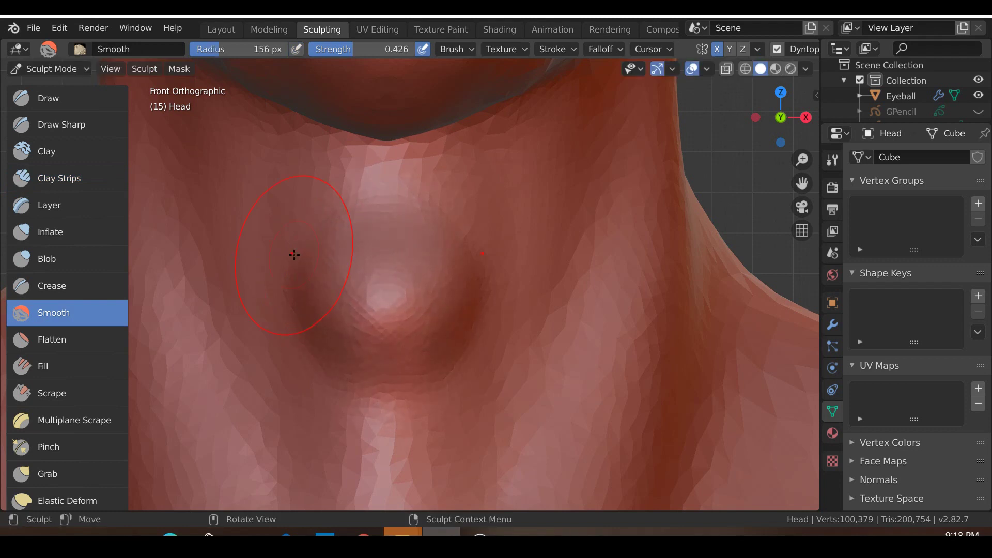
pyautogui.press('KP_3')
pyautogui.scroll(-10, 442, 193)
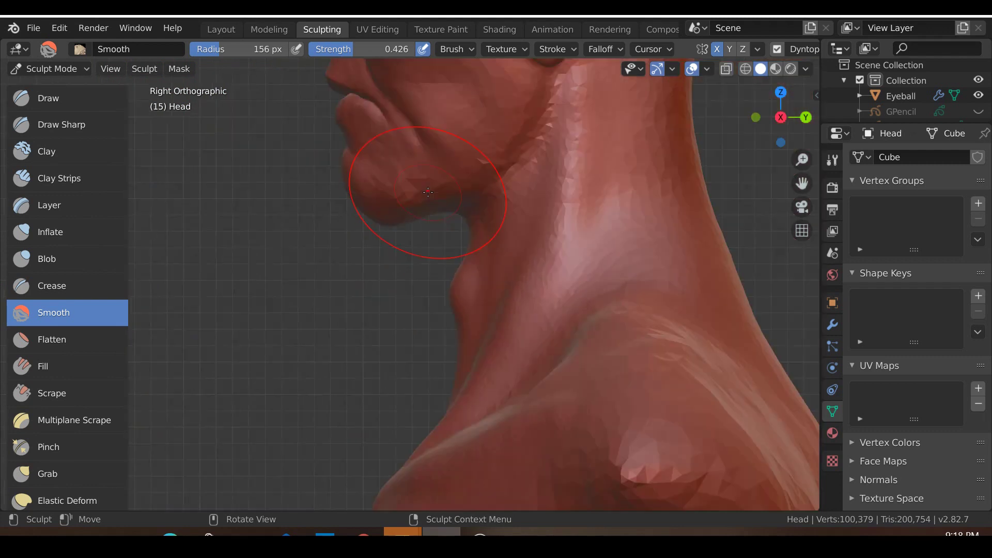
pyautogui.scroll(5, 586, 255)
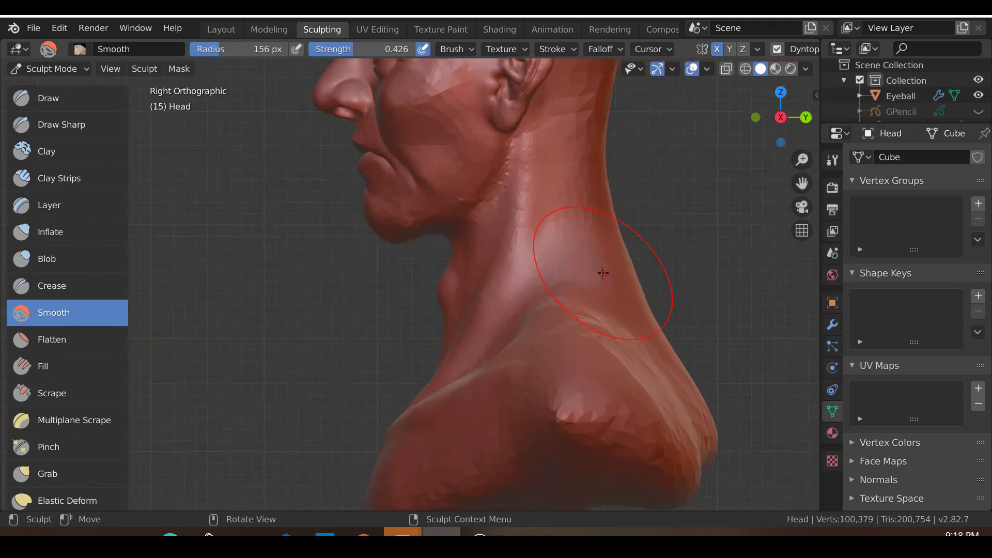
pyautogui.scroll(-4, 603, 273)
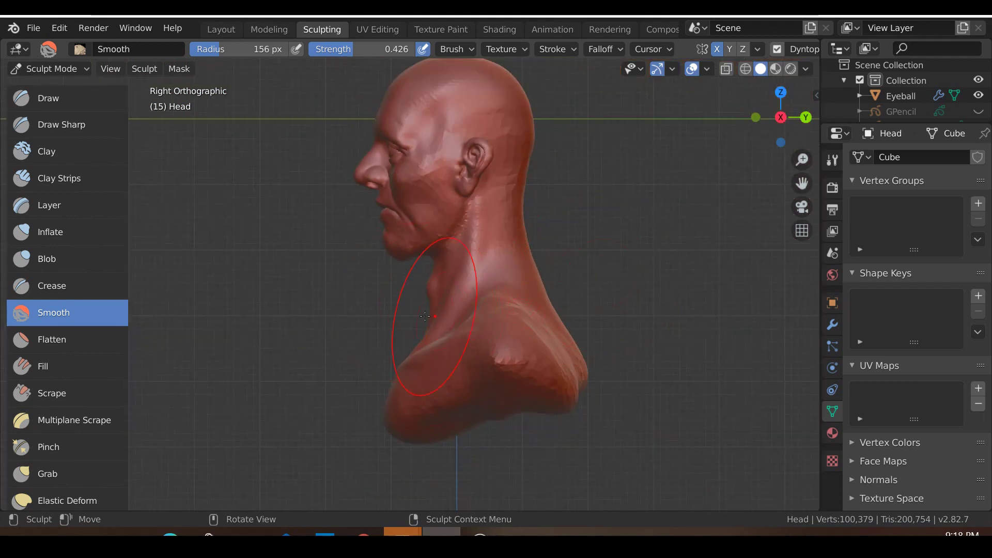
# - Smooth the jagged edge where the jaw meets the neck below the ear, using the Smooth brush at 156 px radius
pyautogui.scroll(1, 416, 316)
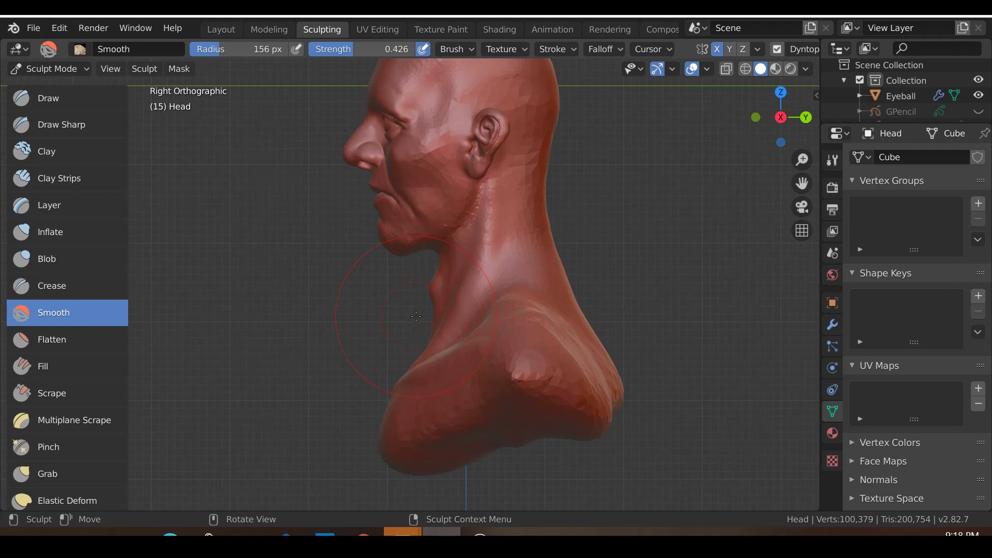
pyautogui.scroll(3, 416, 316)
pyautogui.scroll(-2, 415, 336)
pyautogui.scroll(5, 408, 403)
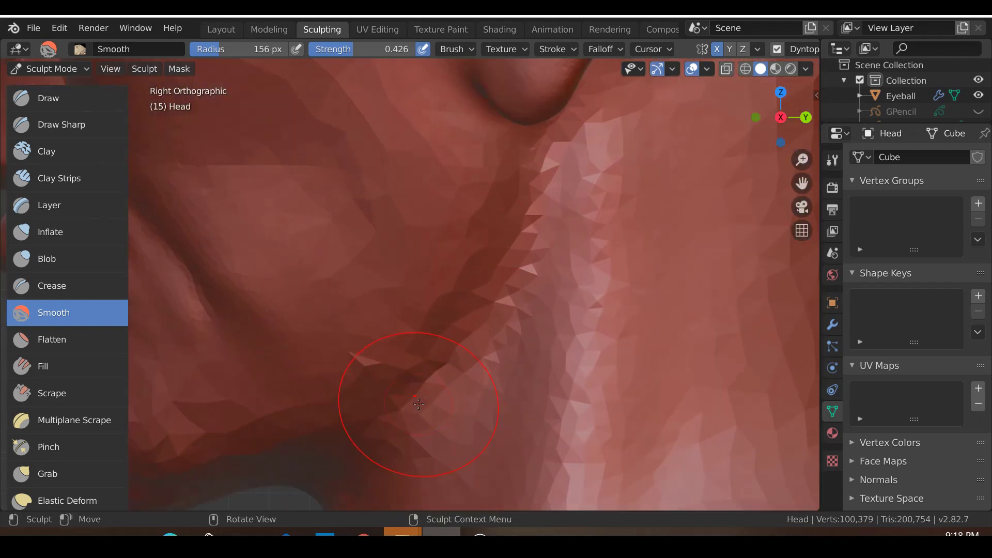
pyautogui.moveTo(531, 216); pyautogui.dragTo(464, 413)
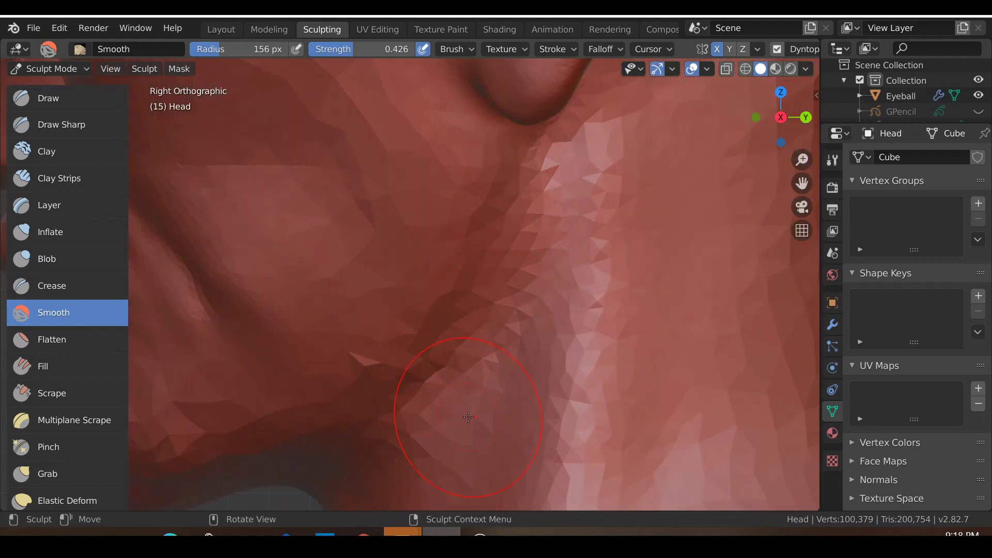
# - Carve a sharper line along the back of the jaw below the ear with the Crease brush at strength 0.250
pyautogui.hotkey('shift', 'c')
pyautogui.moveTo(532, 159)
pyautogui.mouseDown()
pyautogui.moveTo(537, 176)
pyautogui.moveTo(511, 274)
pyautogui.moveTo(534, 228)
pyautogui.mouseUp()
pyautogui.moveTo(468, 343); pyautogui.dragTo(430, 391)
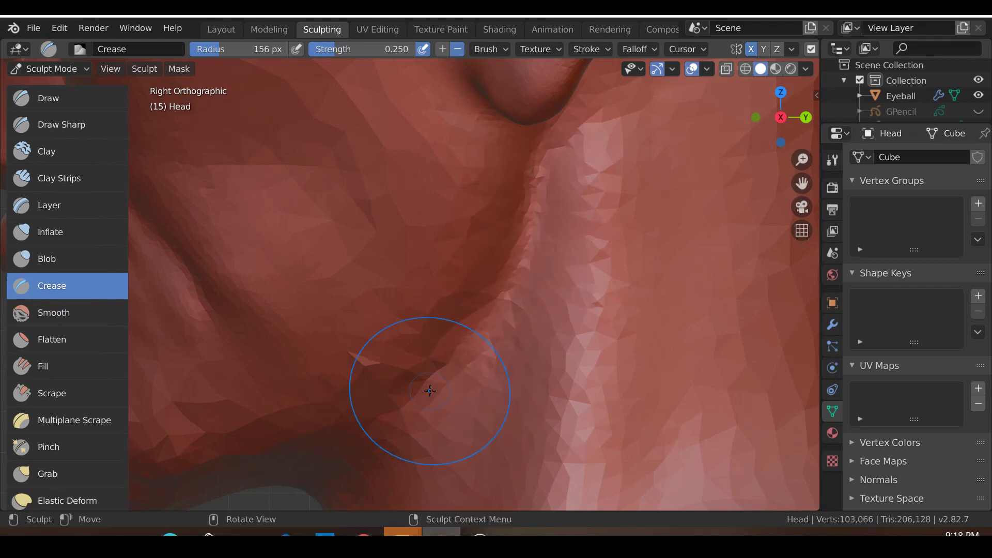
# - Soften the creased jawline and the underside of the jaw with the Smooth brush at strength 0.426
pyautogui.press('s')
pyautogui.scroll(1, 430, 390)
pyautogui.moveTo(542, 279); pyautogui.dragTo(542, 279)
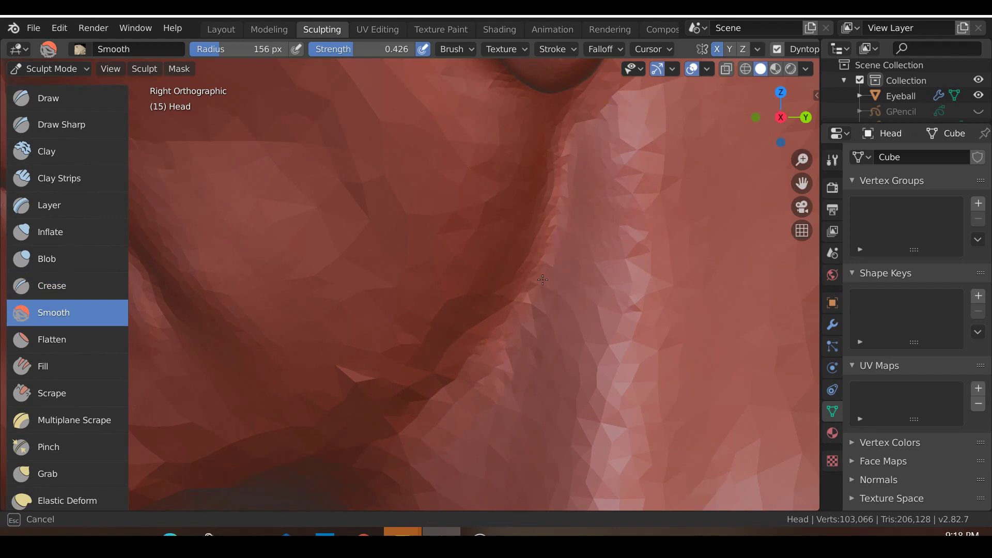
pyautogui.moveTo(423, 413)
pyautogui.mouseDown()
pyautogui.moveTo(343, 479)
pyautogui.moveTo(351, 385)
pyautogui.moveTo(277, 387)
pyautogui.mouseUp()
pyautogui.scroll(-3, 344, 478)
pyautogui.scroll(3, 344, 478)
pyautogui.scroll(-3, 265, 398)
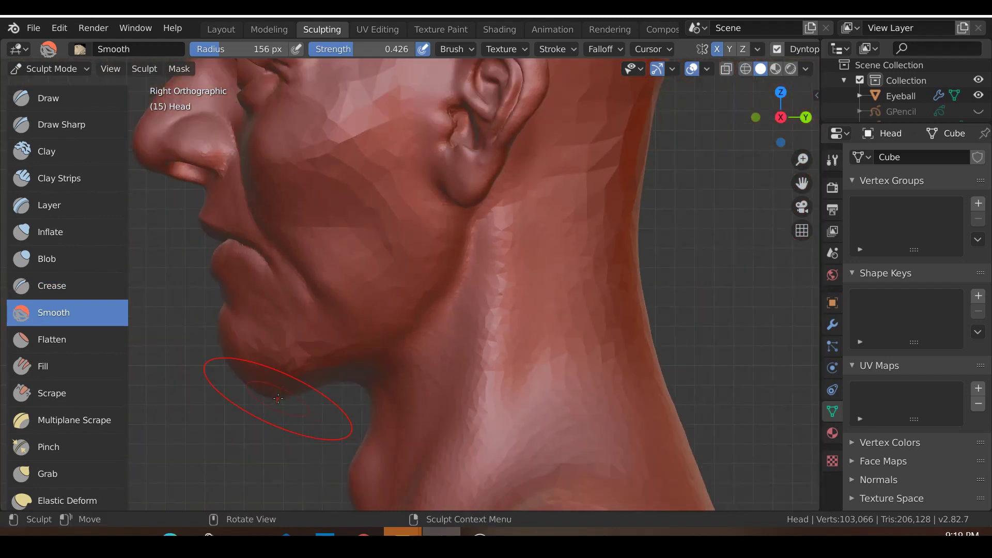
pyautogui.scroll(2, 322, 309)
pyautogui.scroll(-3, 544, 268)
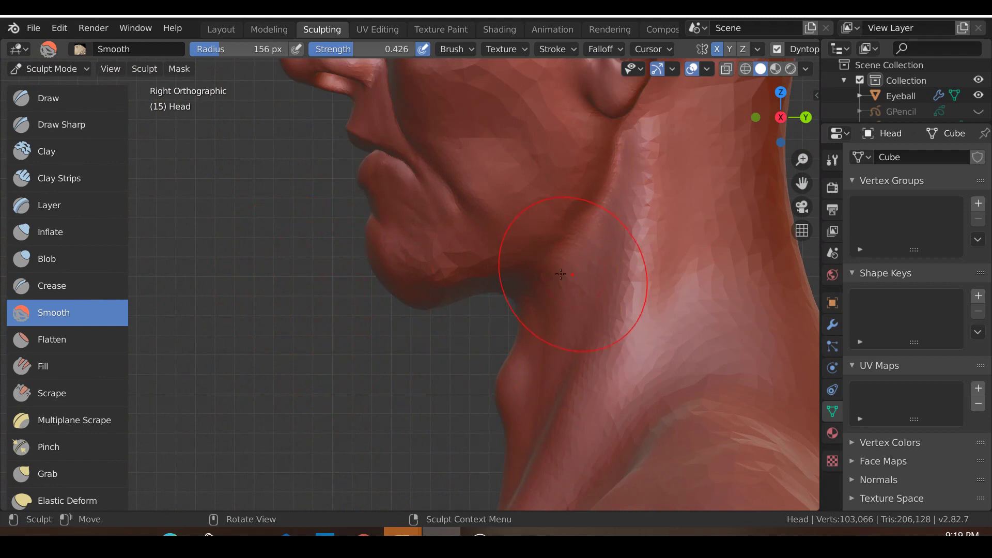
# - Pull the hollow under the chin downward in right side view using the Grab brush at 156 px radius and 0.400 strength
pyautogui.scroll(-5, 546, 306)
pyautogui.scroll(5, 545, 307)
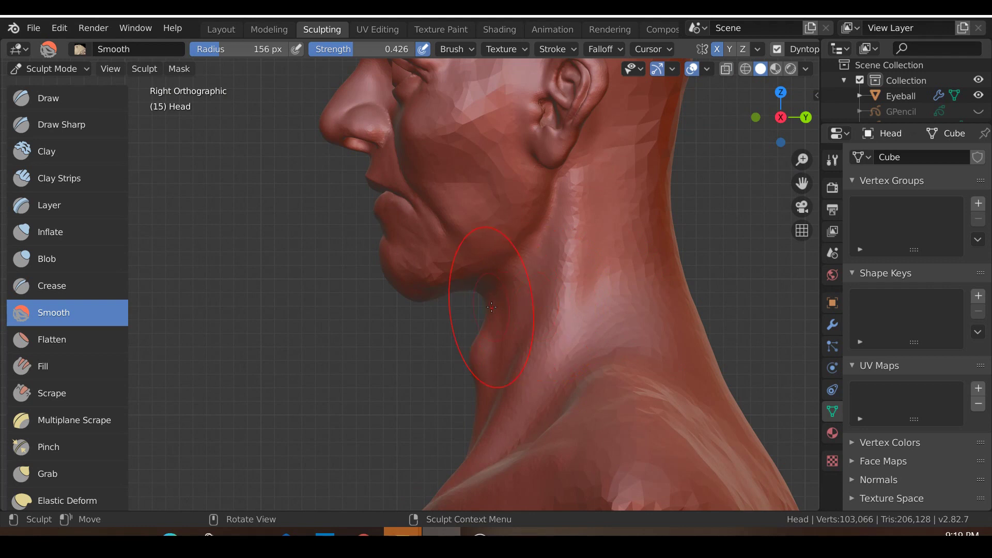
pyautogui.scroll(1, 491, 305)
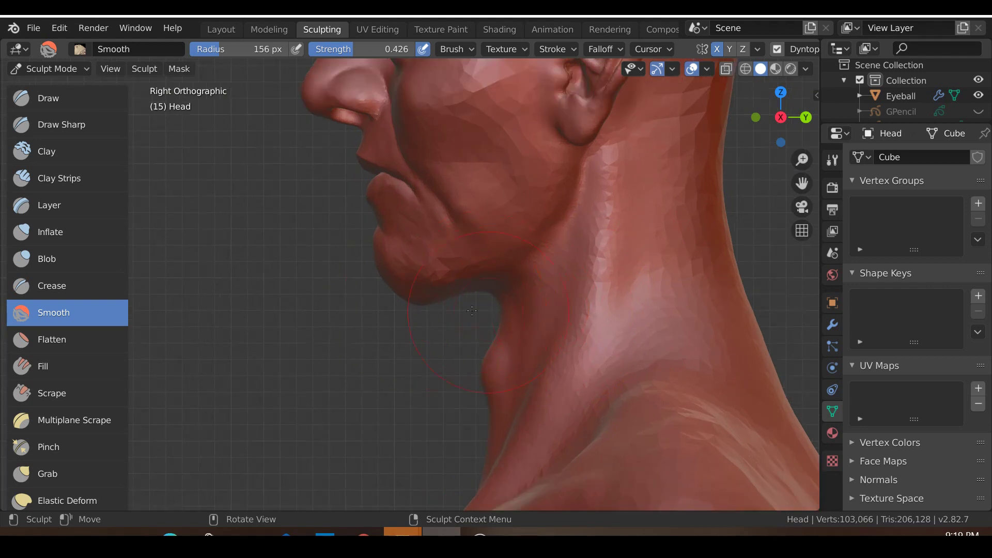
pyautogui.scroll(2, 480, 308)
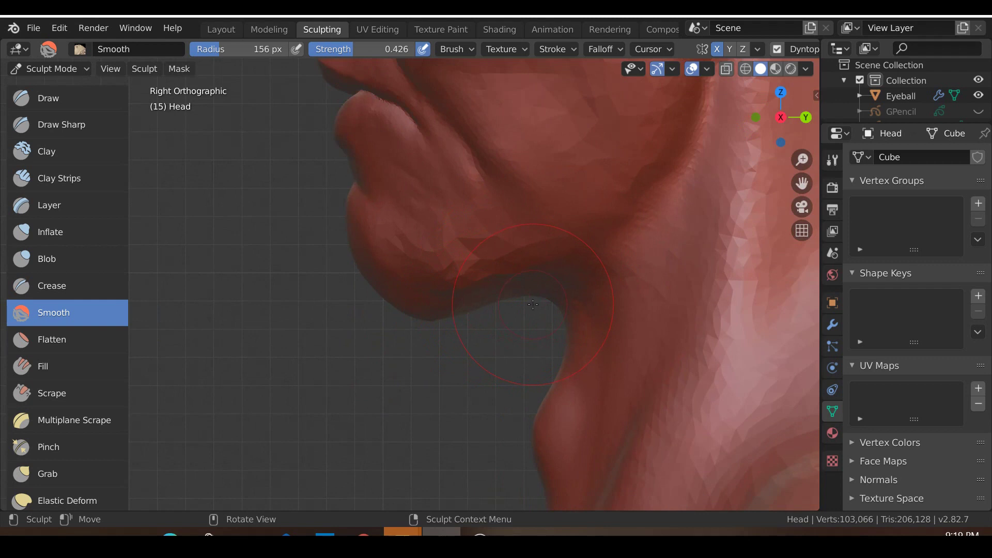
pyautogui.press('g')
pyautogui.moveTo(536, 300)
pyautogui.mouseDown()
pyautogui.moveTo(545, 299)
pyautogui.moveTo(505, 305)
pyautogui.moveTo(501, 316)
pyautogui.mouseUp()
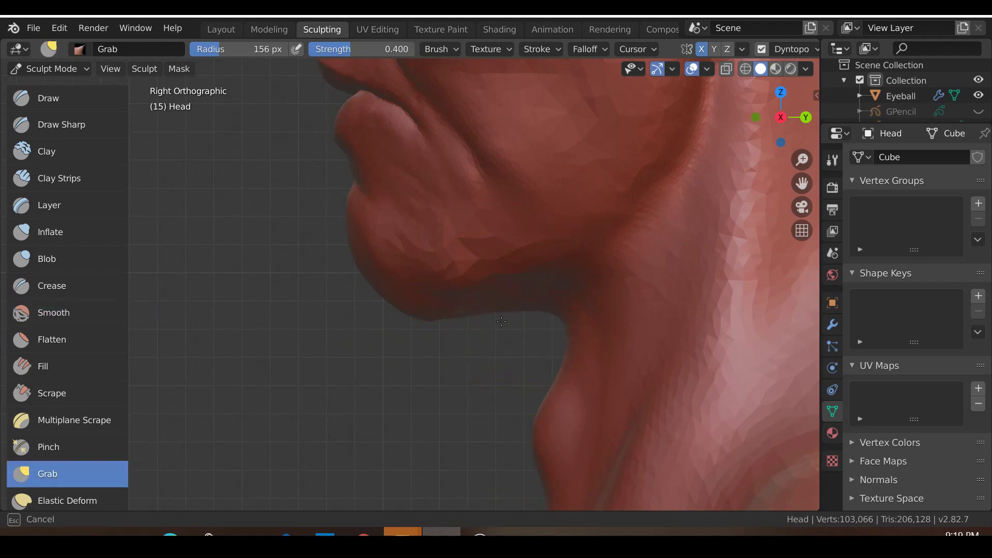
pyautogui.moveTo(498, 341)
pyautogui.mouseDown()
pyautogui.moveTo(551, 318)
pyautogui.moveTo(539, 323)
pyautogui.mouseUp()
# - Reshape the fold between the chin's underside and the throat with Grab strokes from a low front angle
pyautogui.moveTo(540, 323); pyautogui.dragTo(625, 309, button='middle')
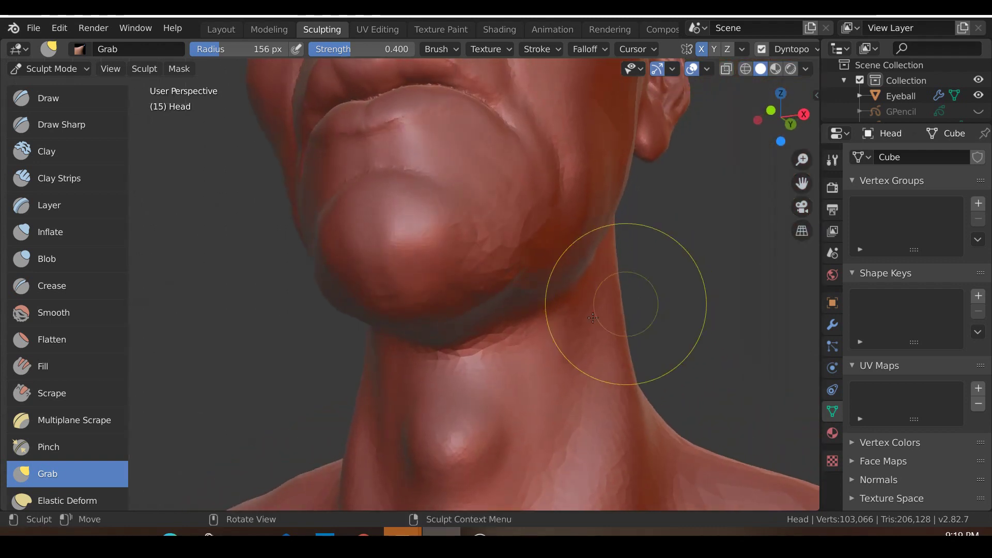
pyautogui.moveTo(466, 338); pyautogui.dragTo(525, 332)
pyautogui.moveTo(526, 333); pyautogui.dragTo(548, 346, button='middle')
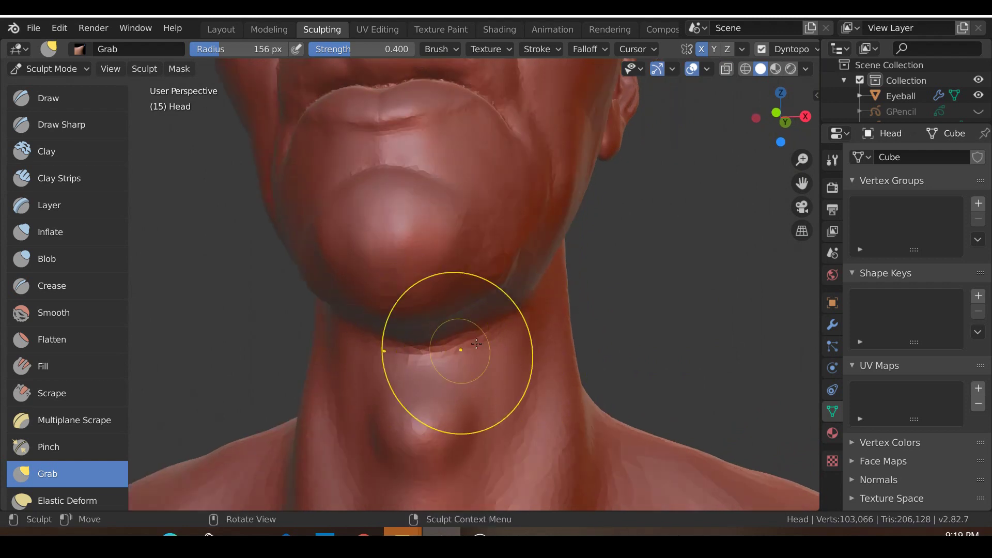
pyautogui.moveTo(448, 337); pyautogui.dragTo(453, 348)
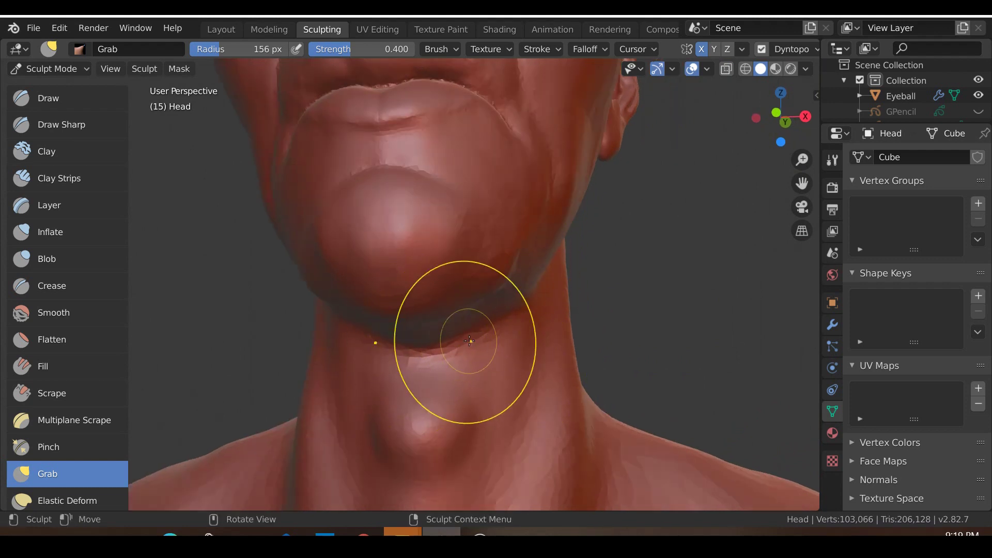
pyautogui.press('KP_1')
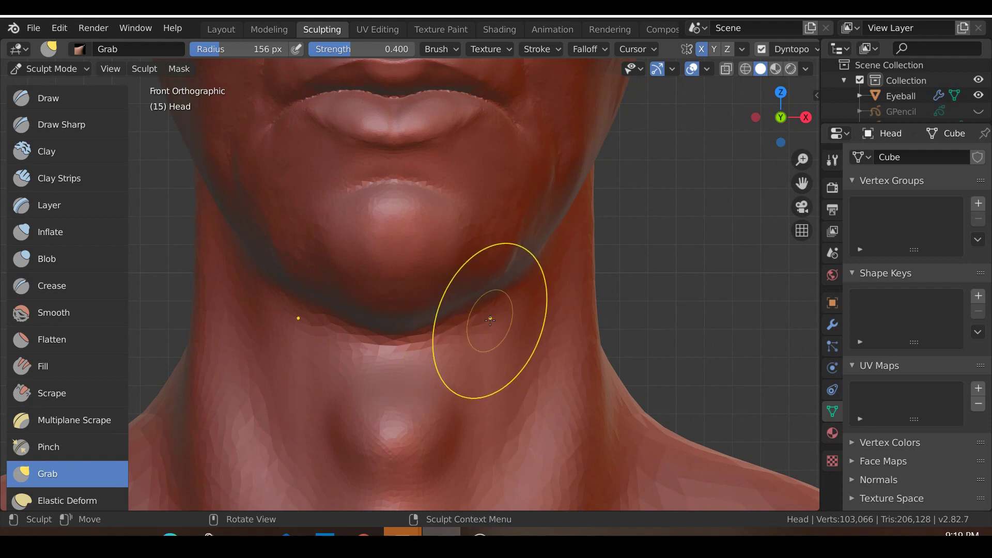
# - Push the upper throat up and back beneath the chin with Grab in right side view, and check it from the front
pyautogui.press('KP_3')
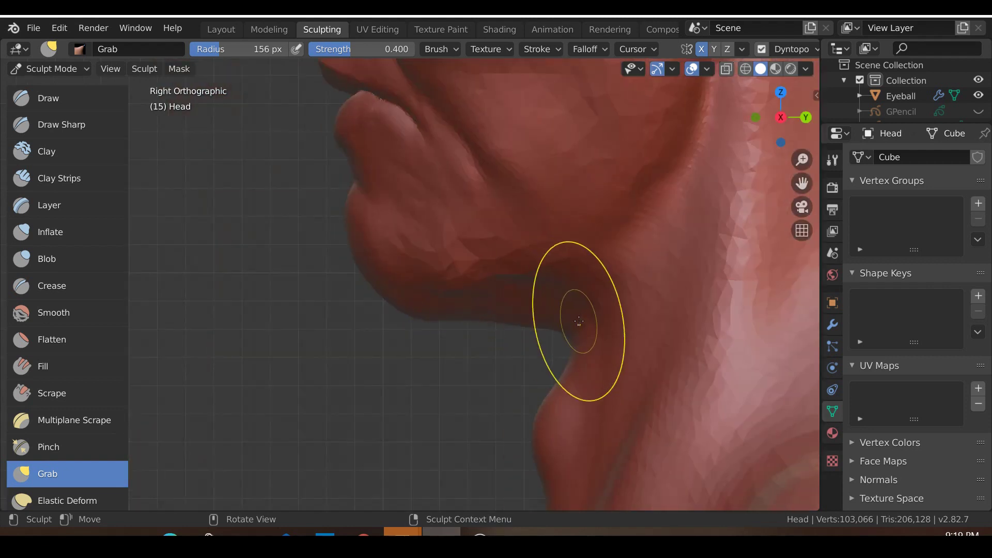
pyautogui.moveTo(537, 371); pyautogui.dragTo(569, 332)
pyautogui.press('KP_1')
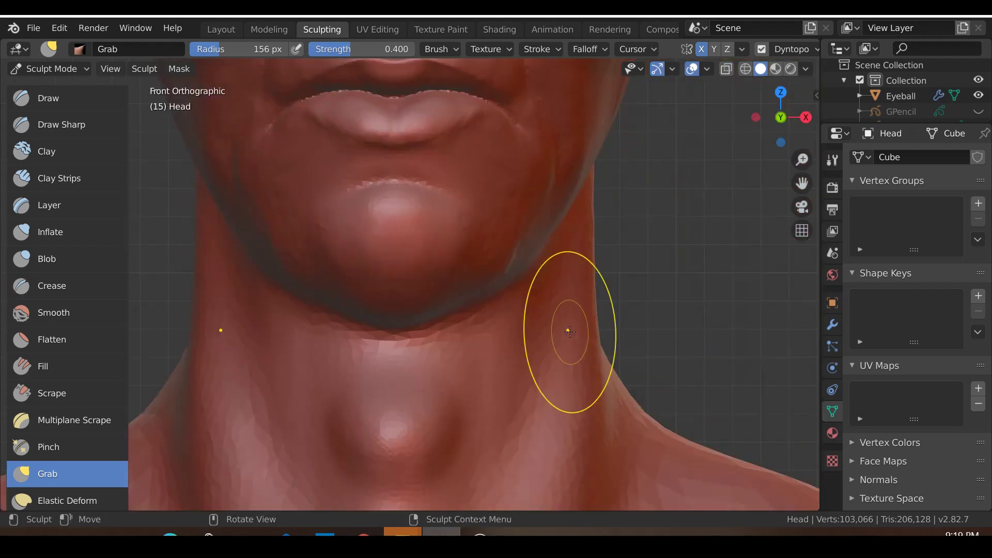
pyautogui.scroll(-8, 552, 330)
pyautogui.scroll(7, 551, 332)
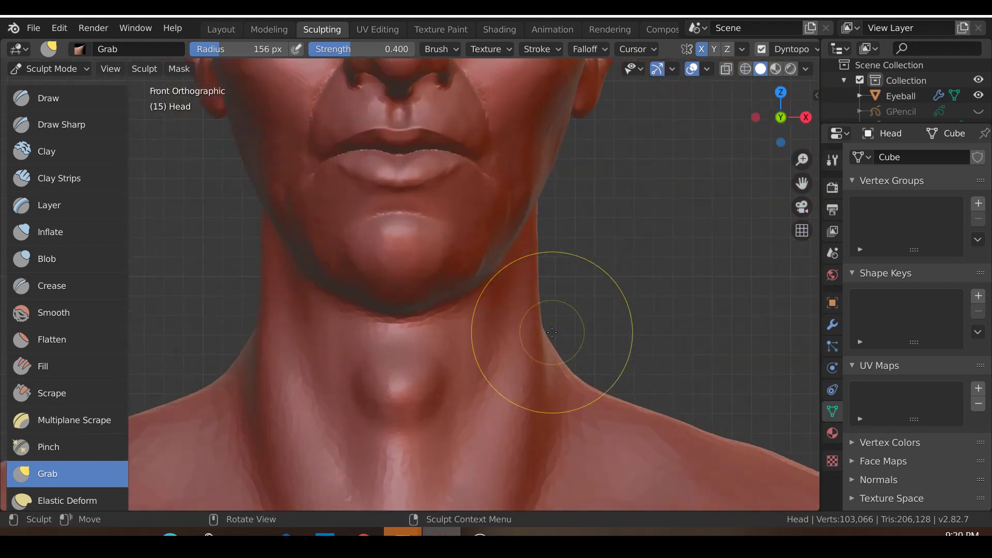
# - Refine the corner where the chin's underside meets the throat with further Grab strokes in right side view
pyautogui.moveTo(421, 321); pyautogui.dragTo(465, 287, button='middle')
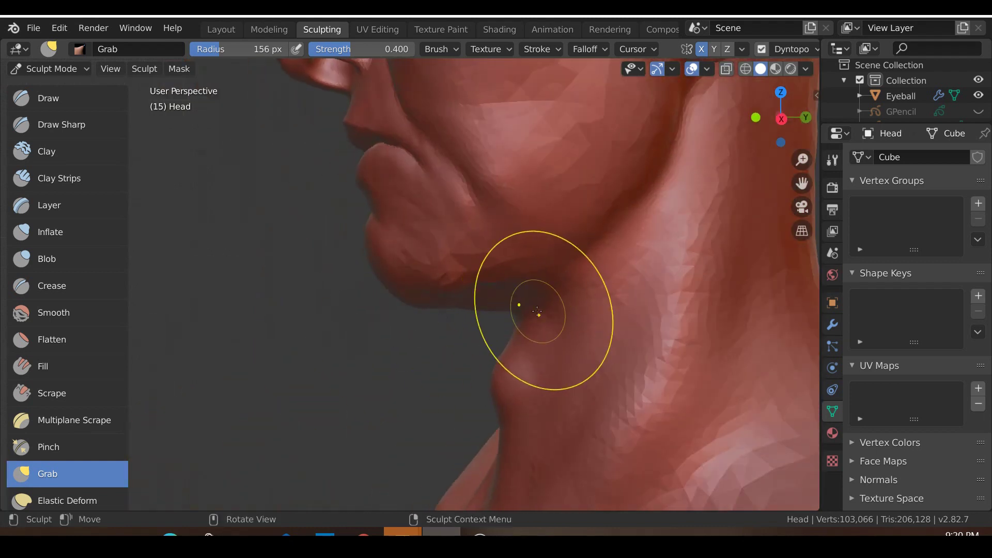
pyautogui.press('KP_3')
pyautogui.moveTo(531, 312)
pyautogui.mouseDown()
pyautogui.moveTo(519, 317)
pyautogui.moveTo(568, 340)
pyautogui.mouseUp()
pyautogui.scroll(-6, 517, 316)
pyautogui.scroll(6, 599, 346)
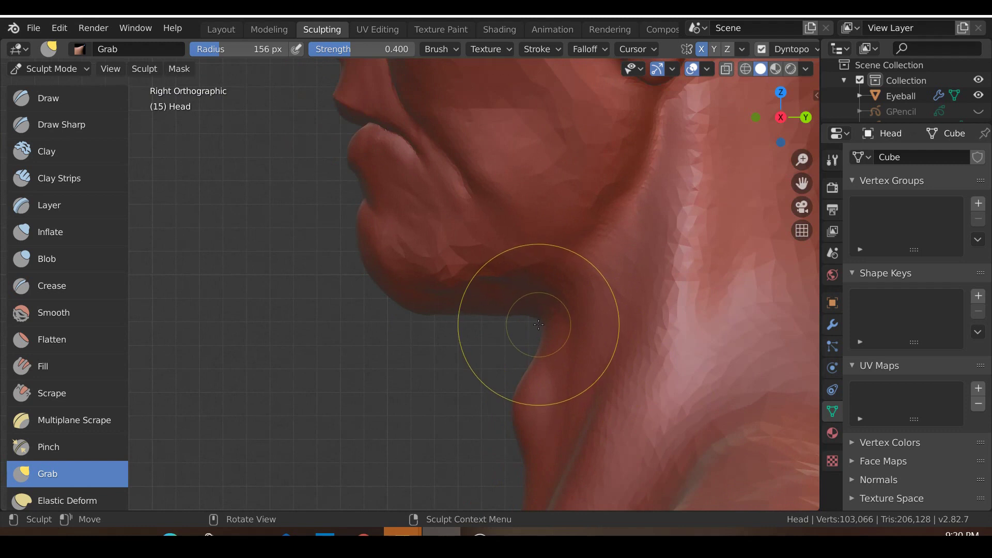
pyautogui.moveTo(545, 317); pyautogui.dragTo(546, 315)
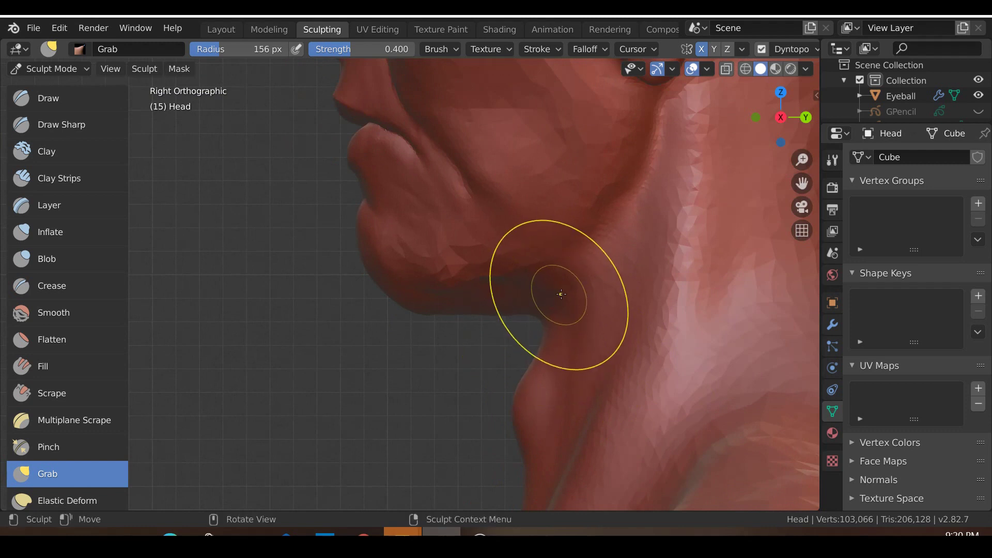
pyautogui.scroll(-4, 564, 296)
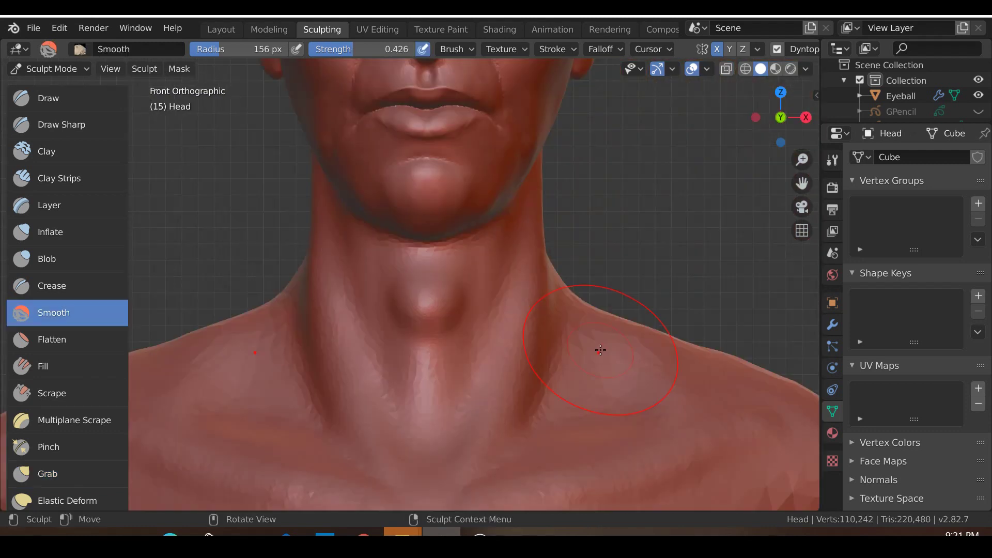
# - Examine the overall proportions of the bust's head, neck and shoulders from the front and both sides
pyautogui.scroll(-3, 600, 350)
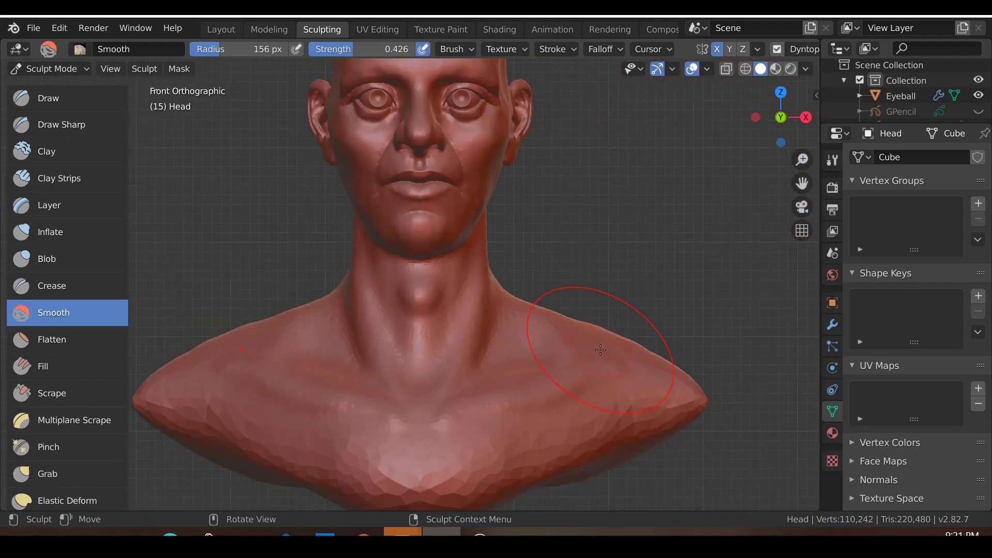
pyautogui.scroll(-1, 600, 350)
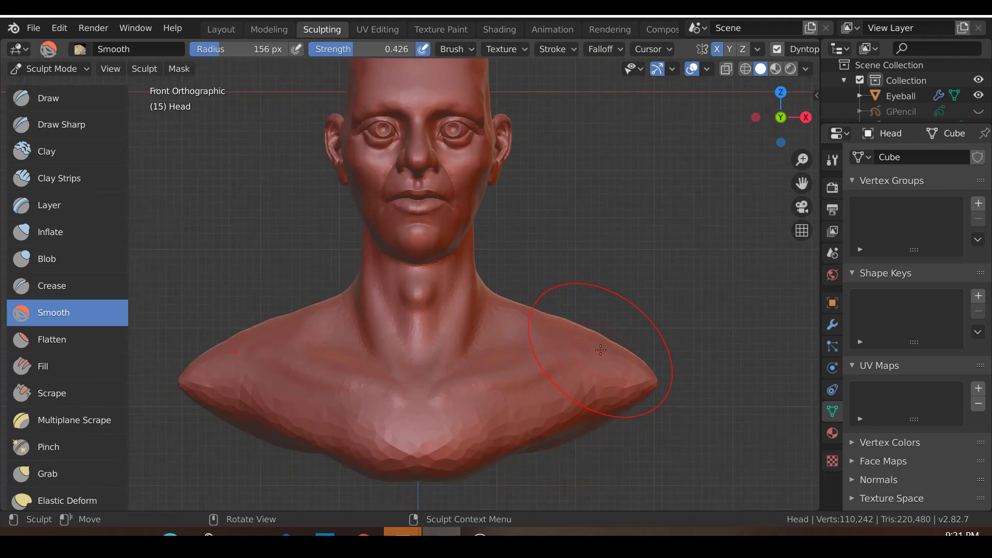
pyautogui.scroll(-2, 601, 351)
pyautogui.scroll(-1, 612, 352)
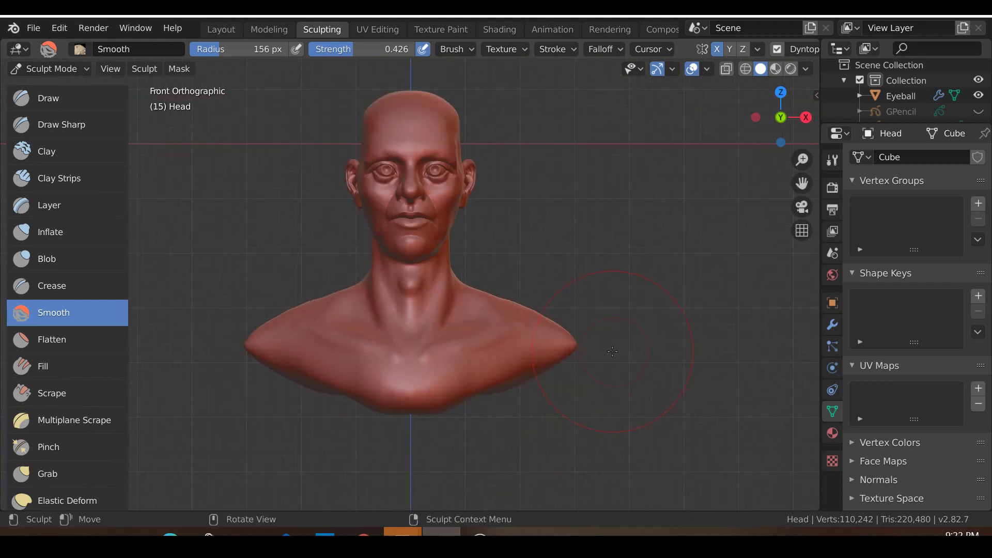
pyautogui.moveTo(612, 351); pyautogui.dragTo(464, 423, button='middle')
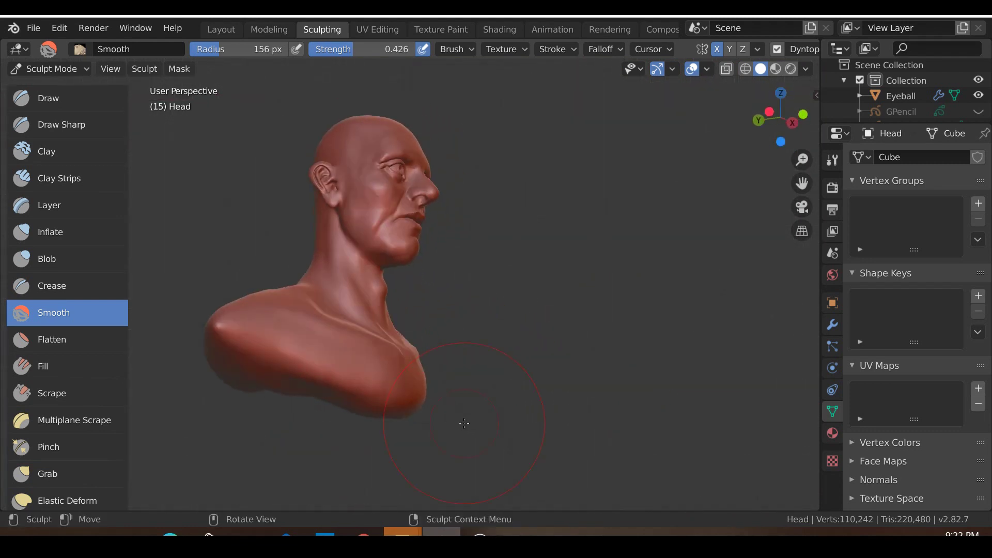
pyautogui.press('KP_1')
pyautogui.scroll(6, 457, 419)
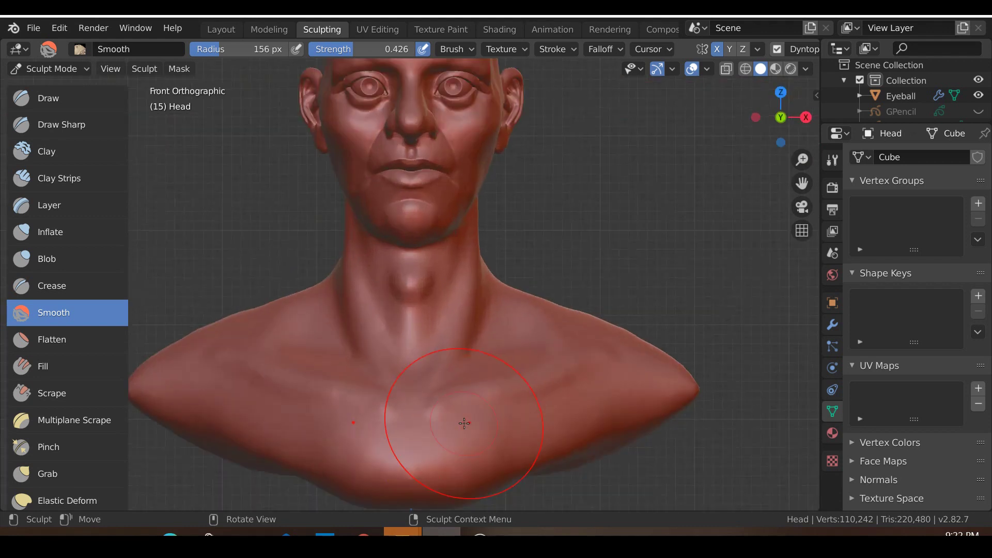
pyautogui.scroll(-5, 450, 421)
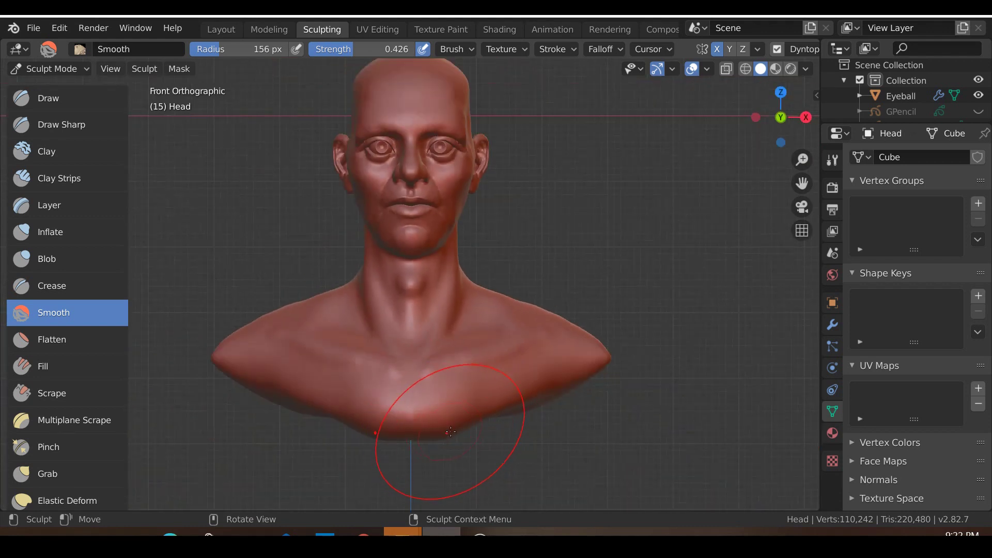
pyautogui.scroll(1, 434, 429)
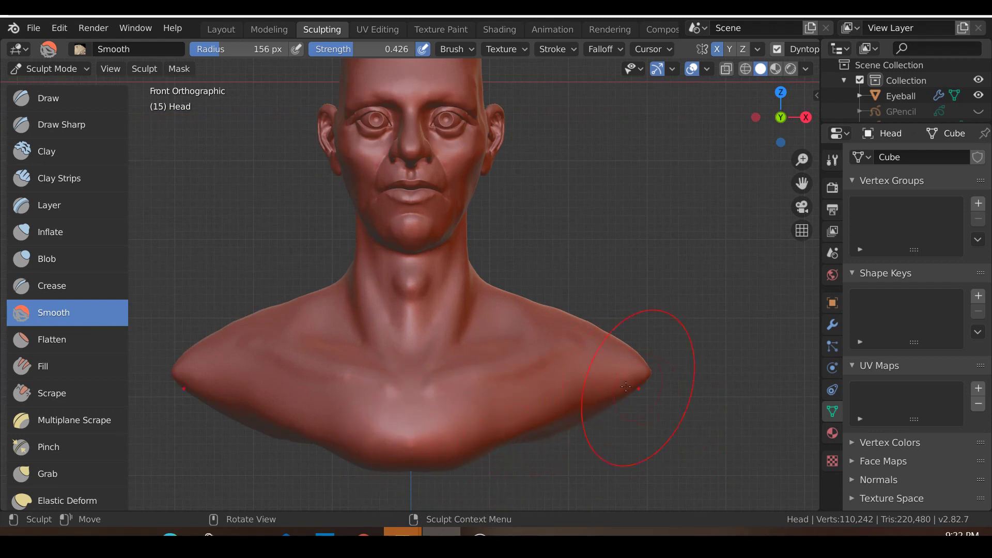
pyautogui.moveTo(611, 417); pyautogui.dragTo(623, 363, button='middle')
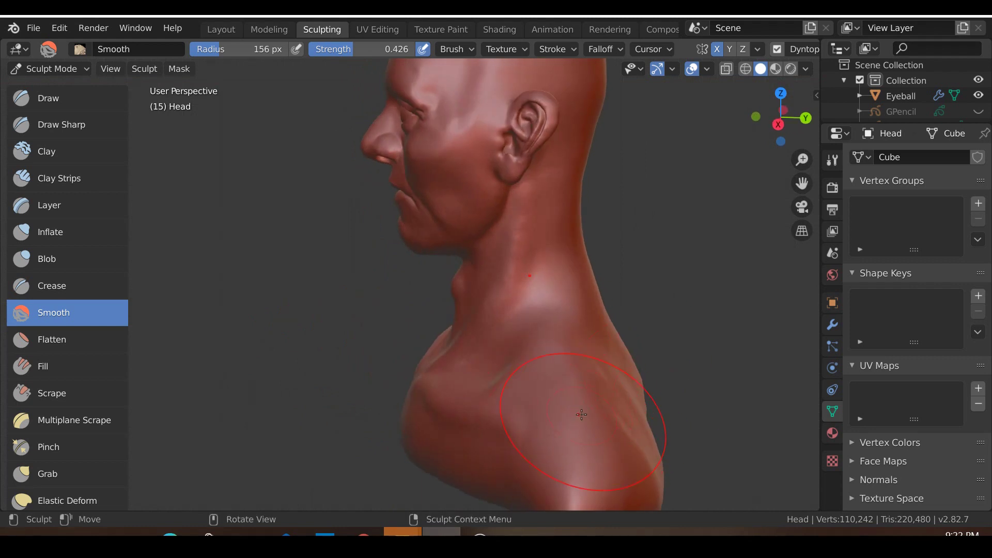
pyautogui.moveTo(569, 338); pyautogui.dragTo(634, 328, button='middle')
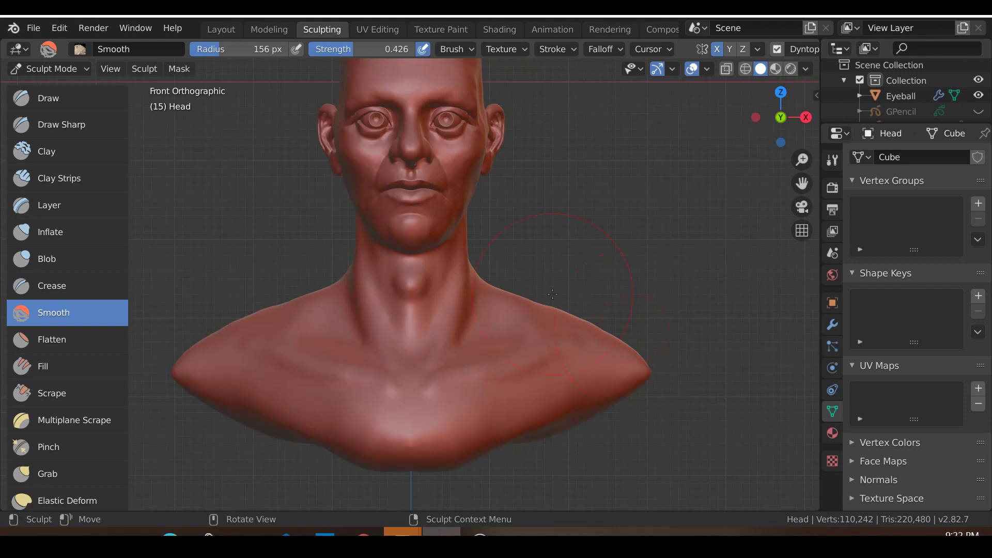